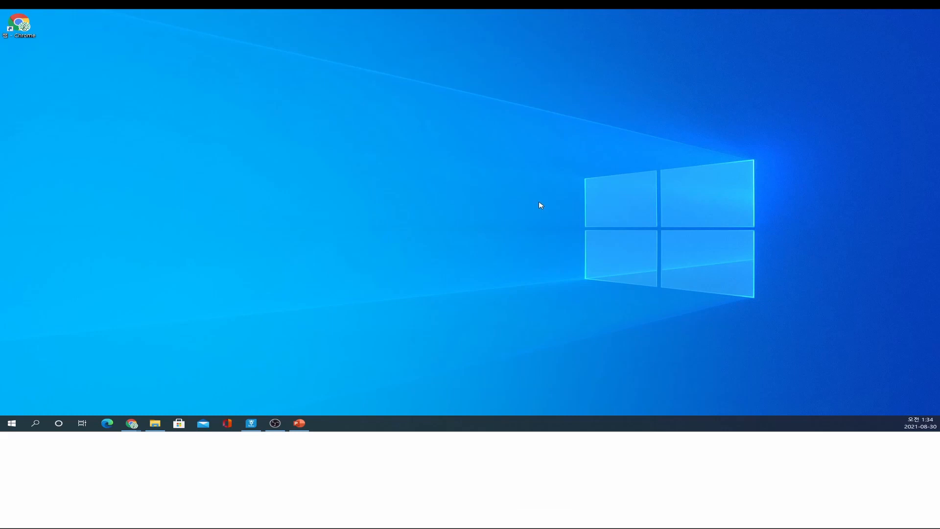
Open Chrome, search Google for "padlet" and go to the official Padlet website.
{"action": "double_click", "coordinate": [29, 33]}
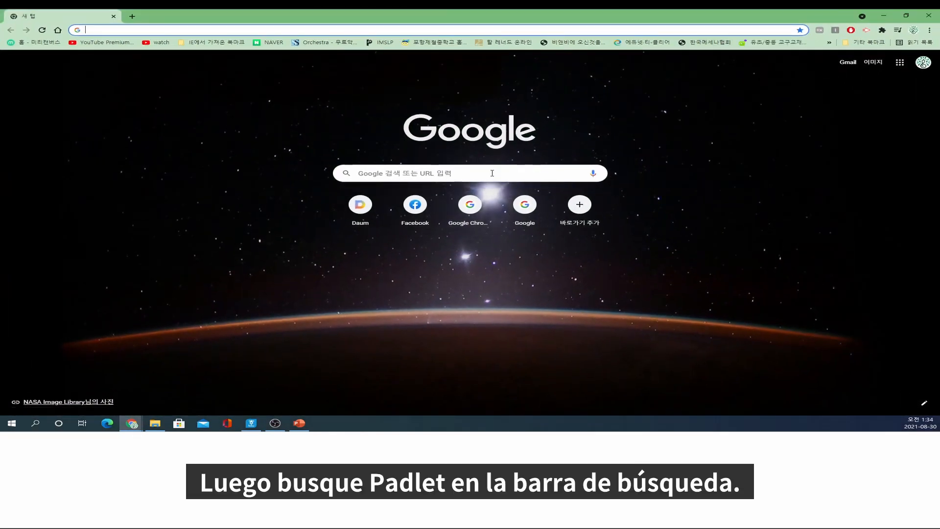
{"action": "left_click", "coordinate": [492, 173]}
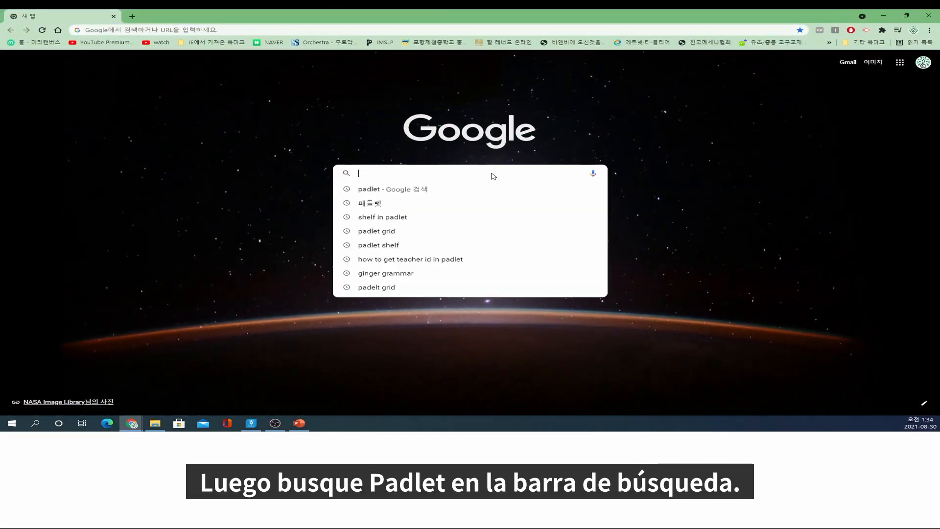
{"action": "type", "text": "padlet"}
{"action": "key", "text": "Return"}
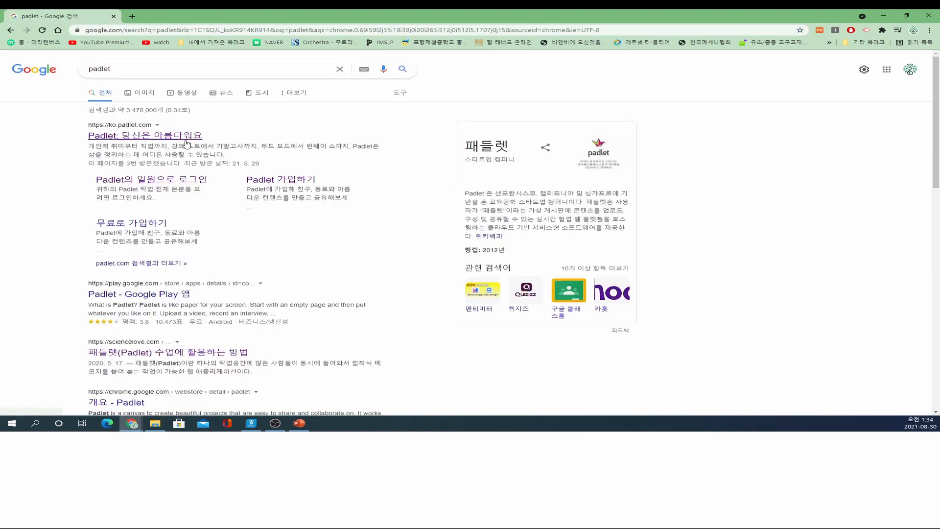
{"action": "left_click", "coordinate": [193, 142]}
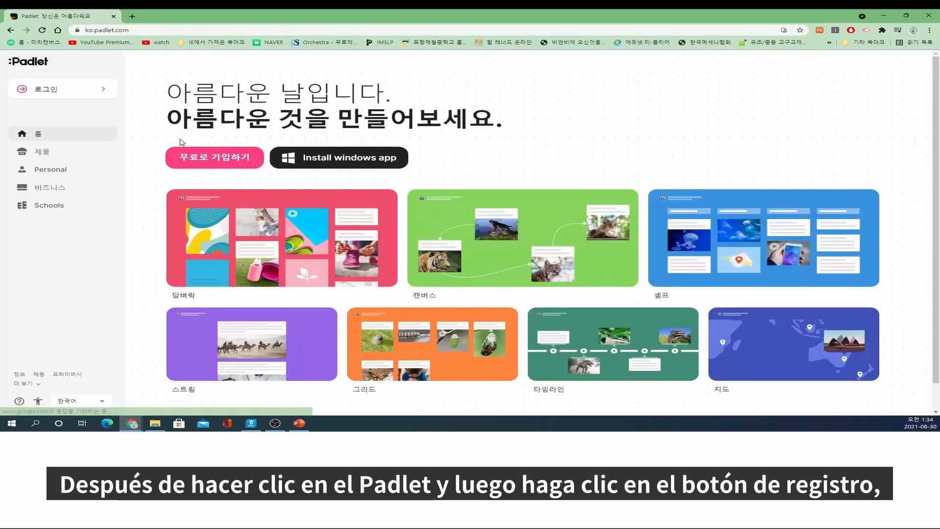
Sign up for a free Padlet account using the existing Google account.
{"action": "left_click", "coordinate": [226, 162]}
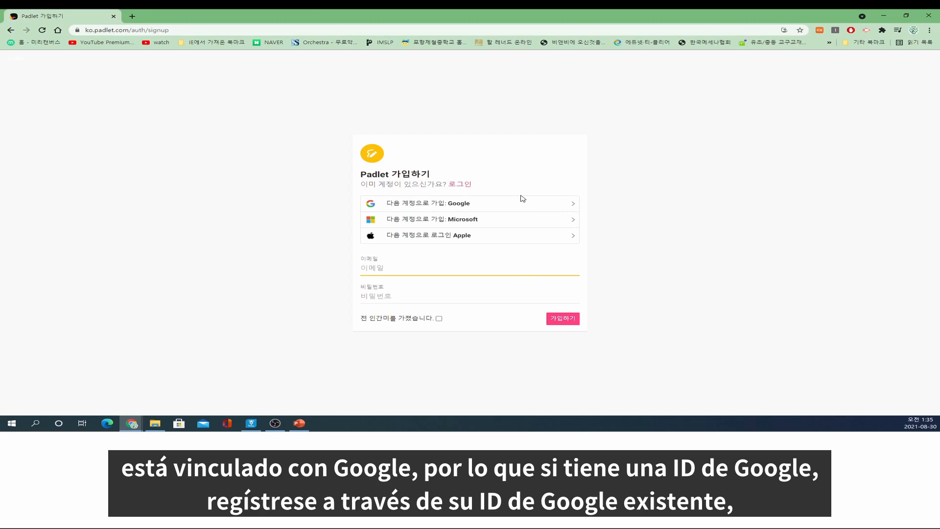
{"action": "left_click", "coordinate": [503, 208]}
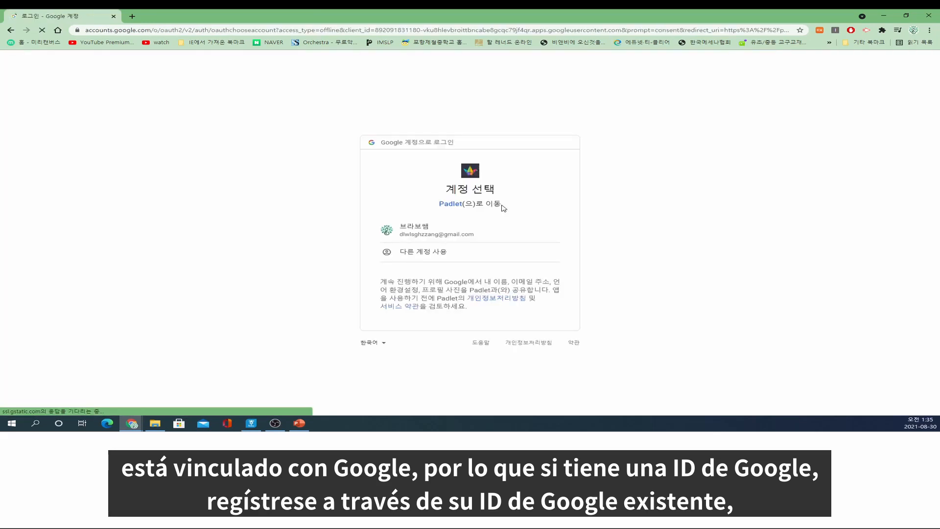
{"action": "left_click", "coordinate": [483, 239]}
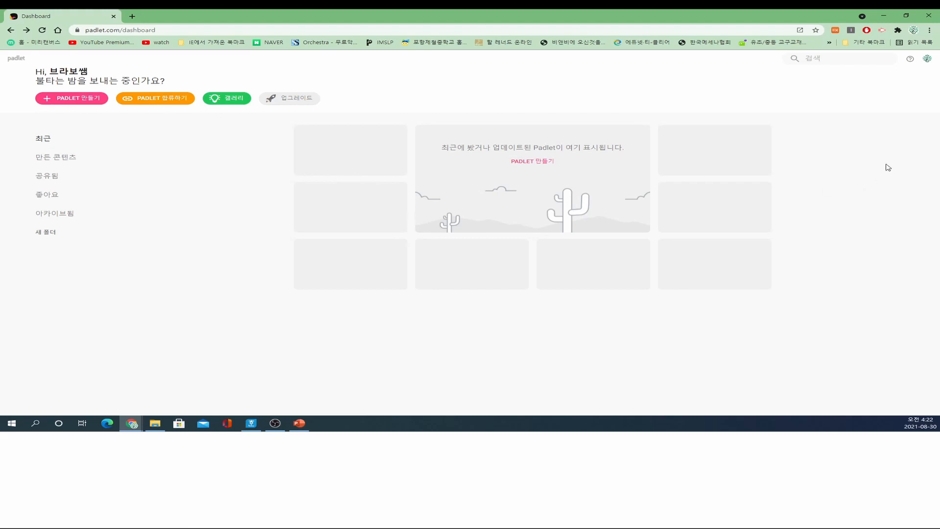
Mark the account as a teacher's (교사이신가요?) in the basic settings, save the update and return to the dashboard.
{"action": "left_click", "coordinate": [928, 58]}
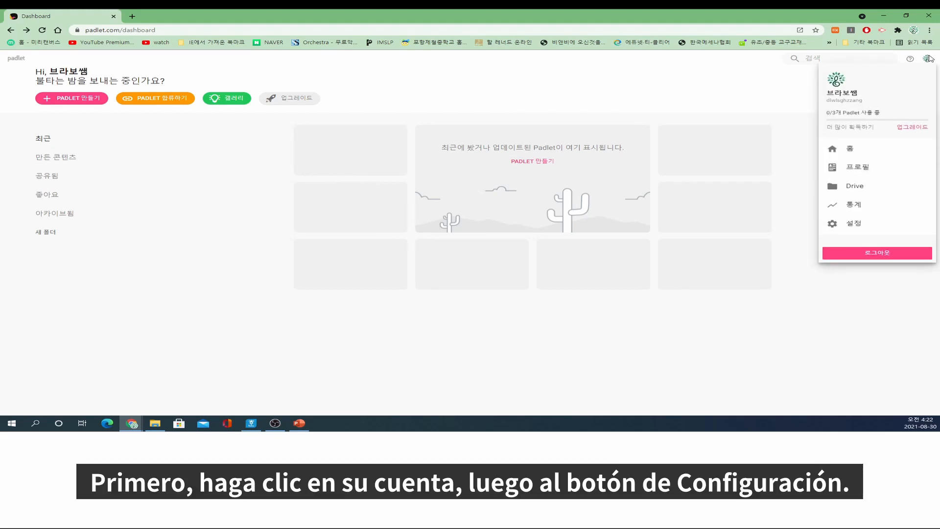
{"action": "left_click", "coordinate": [850, 224]}
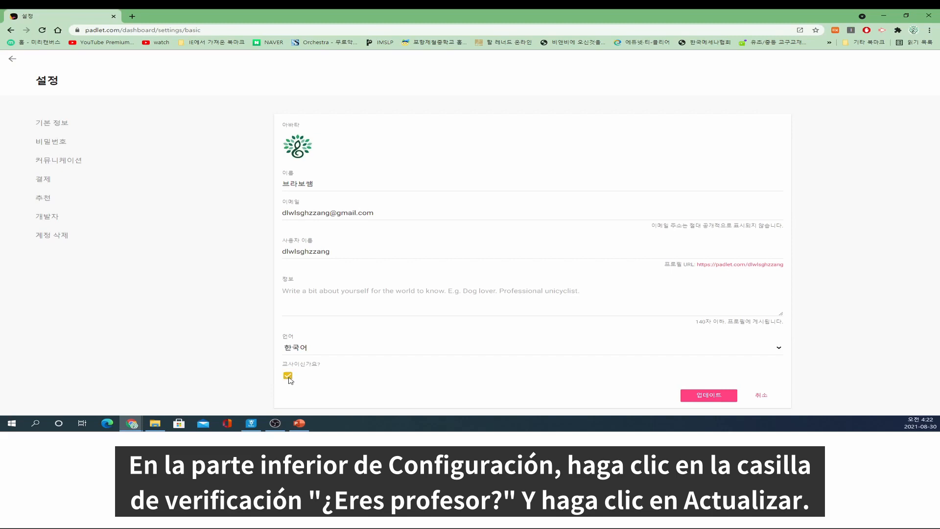
{"action": "left_click", "coordinate": [714, 401]}
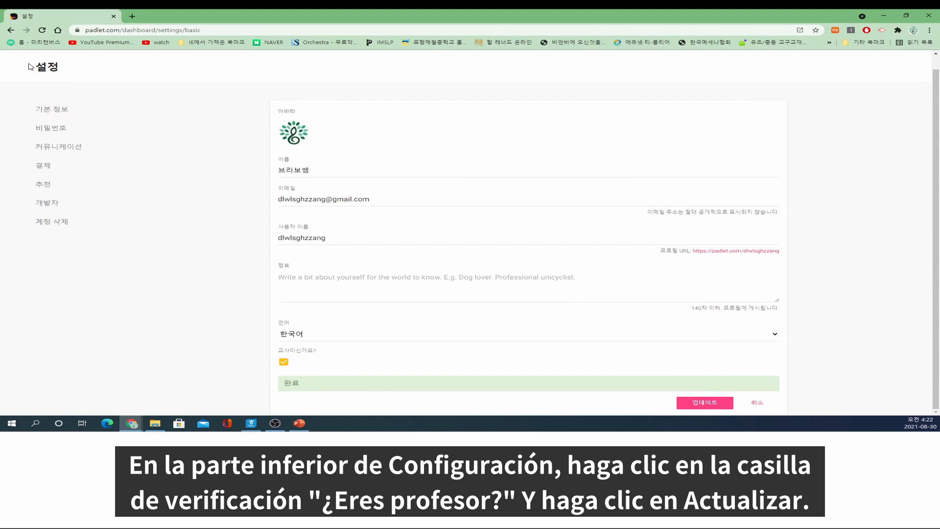
{"action": "left_click", "coordinate": [10, 31]}
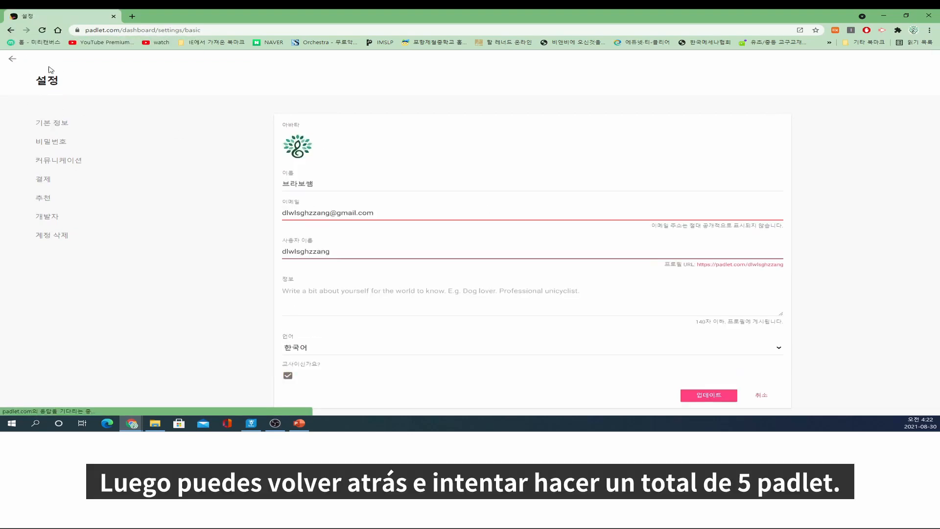
{"action": "left_click", "coordinate": [12, 59]}
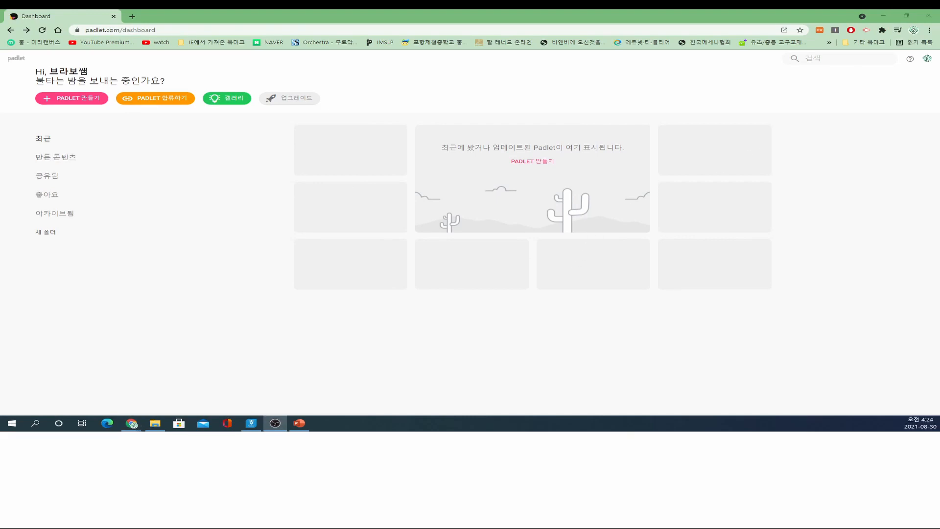
Create a padlet in the Wall (담벼락) format with its default settings and go back to the dashboard.
{"action": "left_click", "coordinate": [478, 384]}
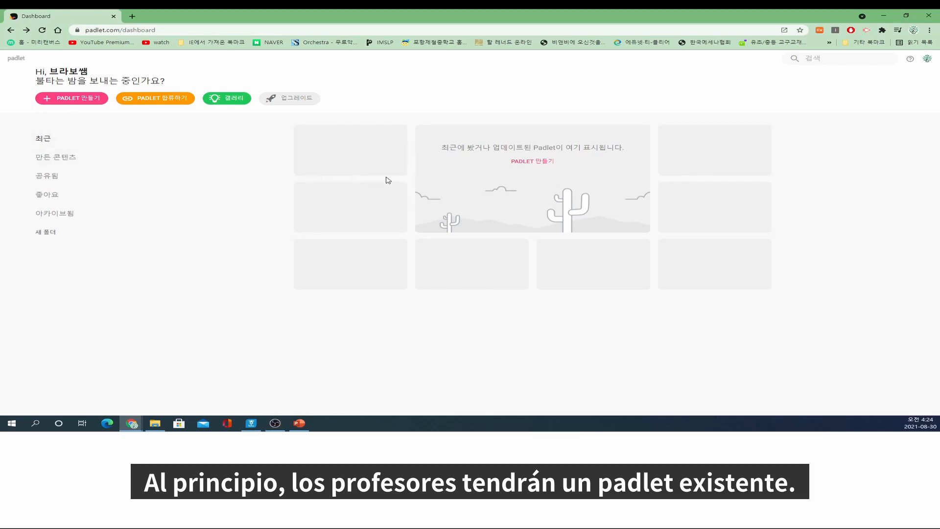
{"action": "left_click", "coordinate": [93, 99]}
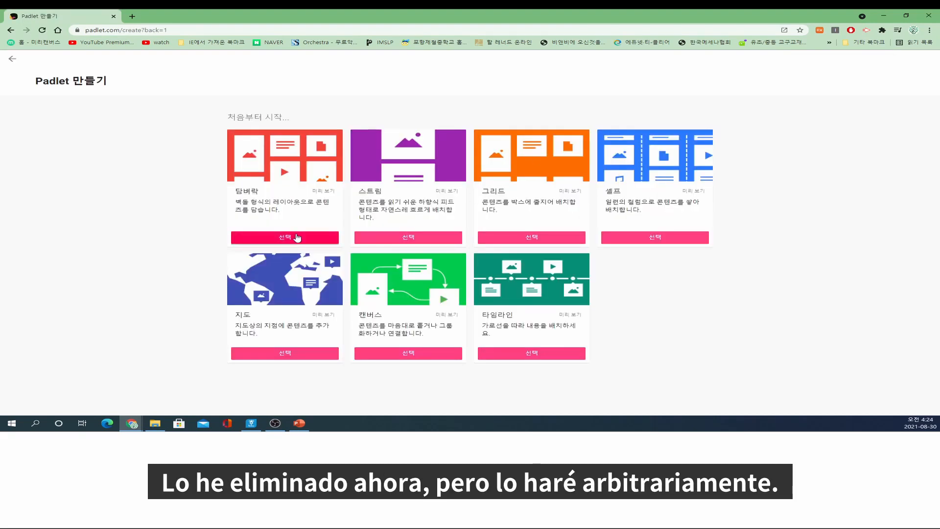
{"action": "left_click", "coordinate": [300, 237]}
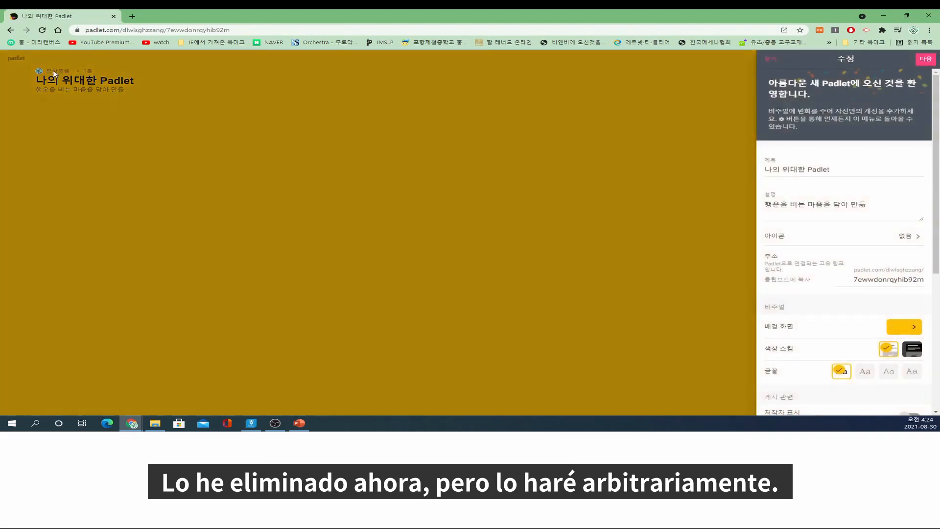
{"action": "left_click", "coordinate": [926, 59]}
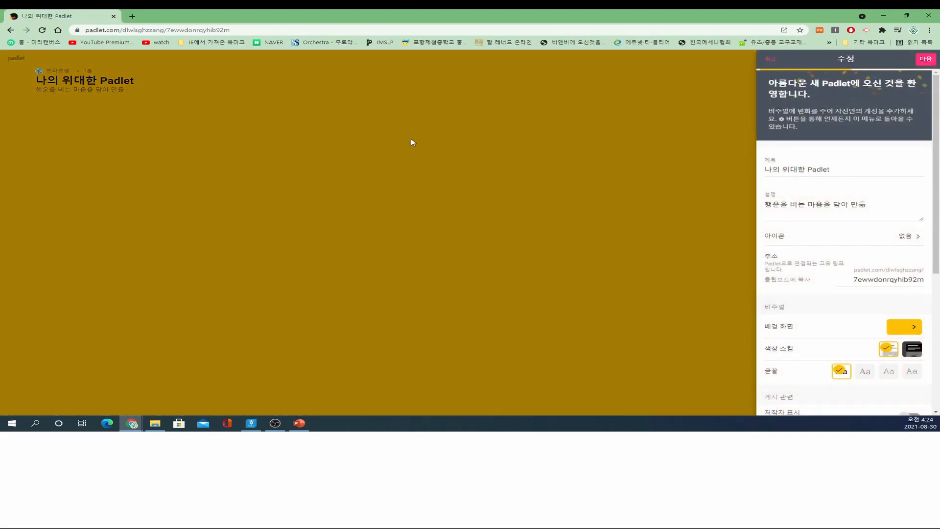
{"action": "left_click", "coordinate": [770, 59]}
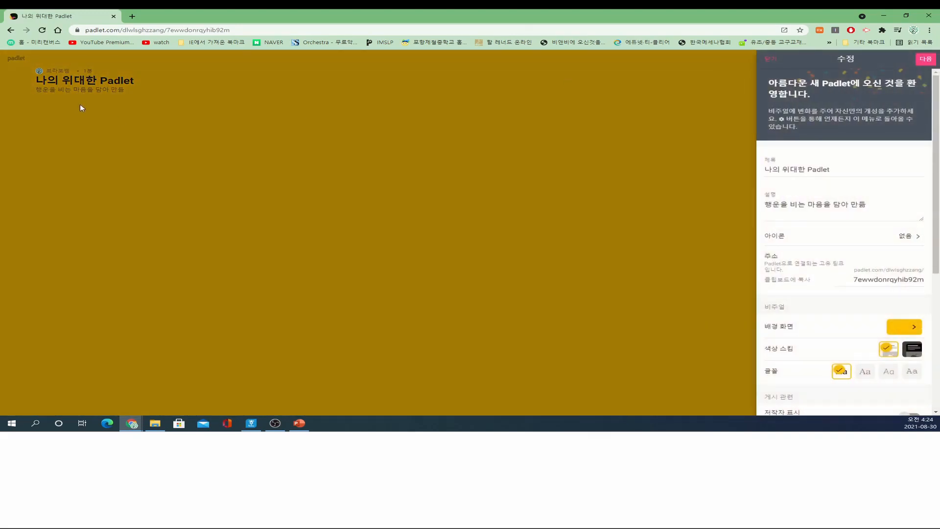
{"action": "left_click", "coordinate": [80, 112]}
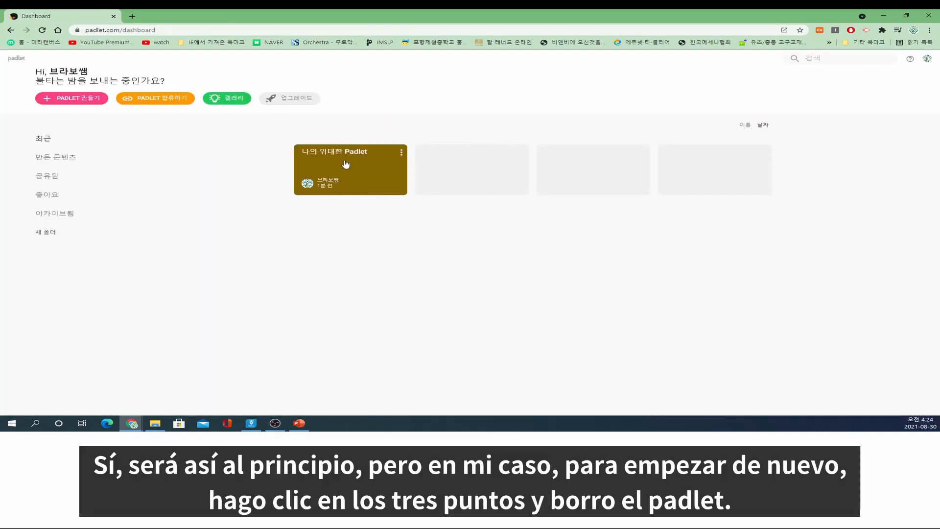
Delete the "나의 위대한 Padlet" board from the dashboard, entering the four-digit confirmation code.
{"action": "left_click", "coordinate": [402, 156]}
{"action": "left_click", "coordinate": [384, 218]}
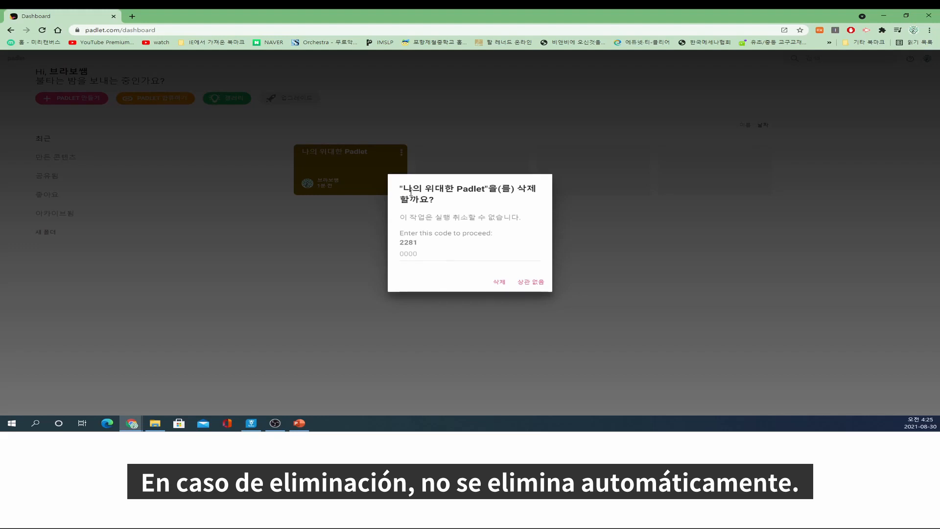
{"action": "left_click", "coordinate": [431, 255]}
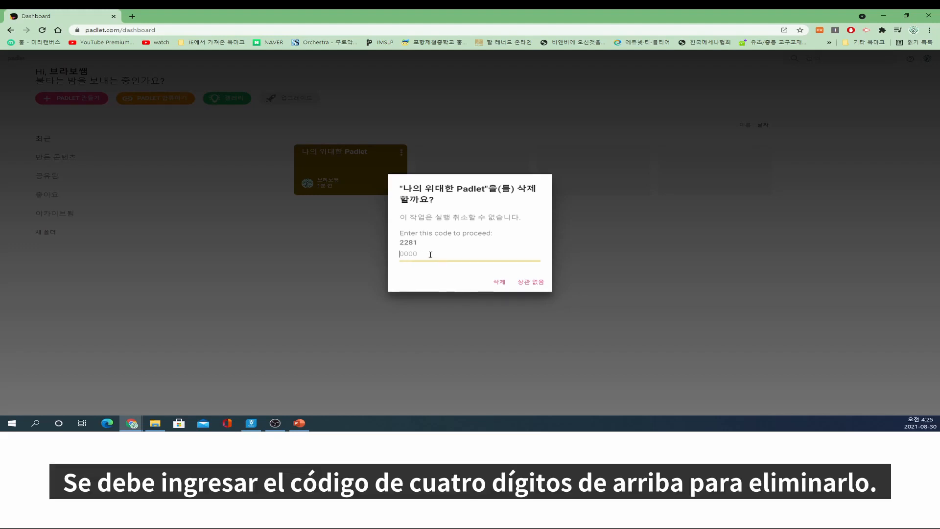
{"action": "type", "text": "2281"}
{"action": "left_click", "coordinate": [499, 282]}
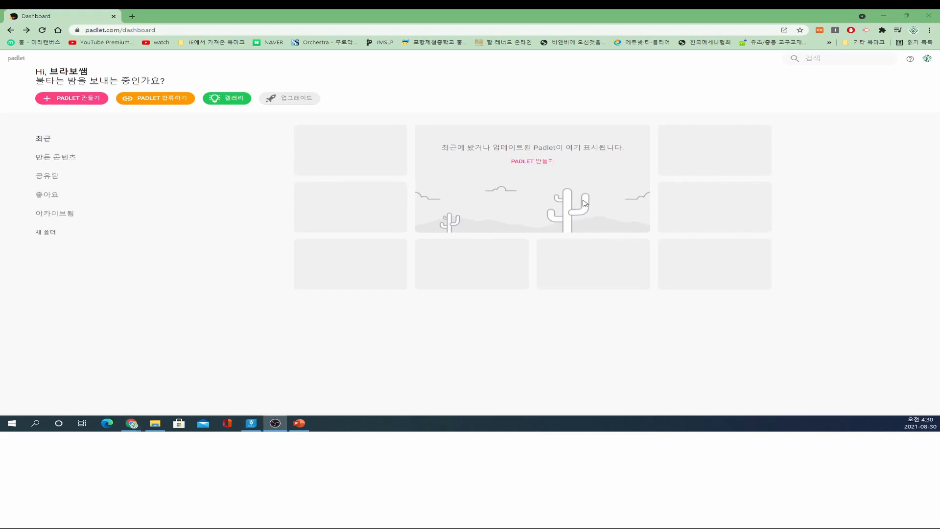
Open the formats for a new padlet and look through the Wall (담벼락) format's preview.
{"action": "left_click", "coordinate": [812, 132]}
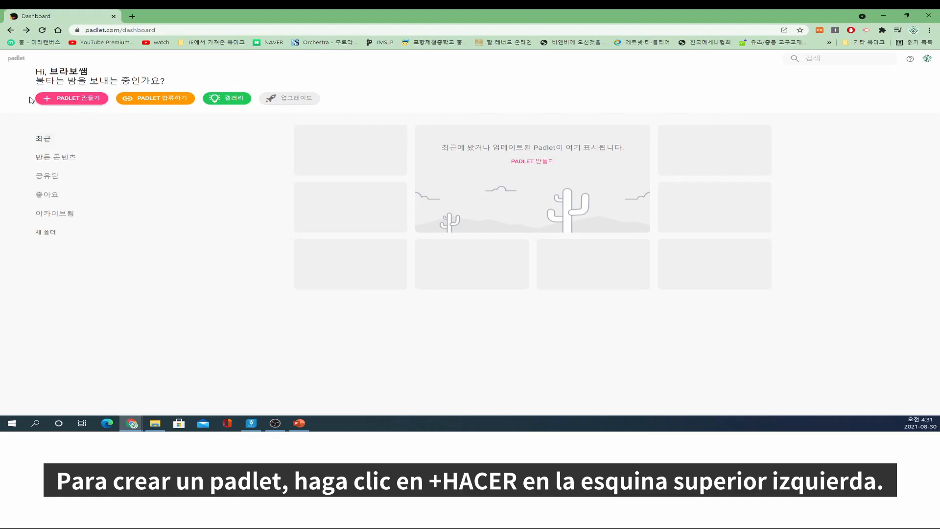
{"action": "left_click", "coordinate": [86, 100]}
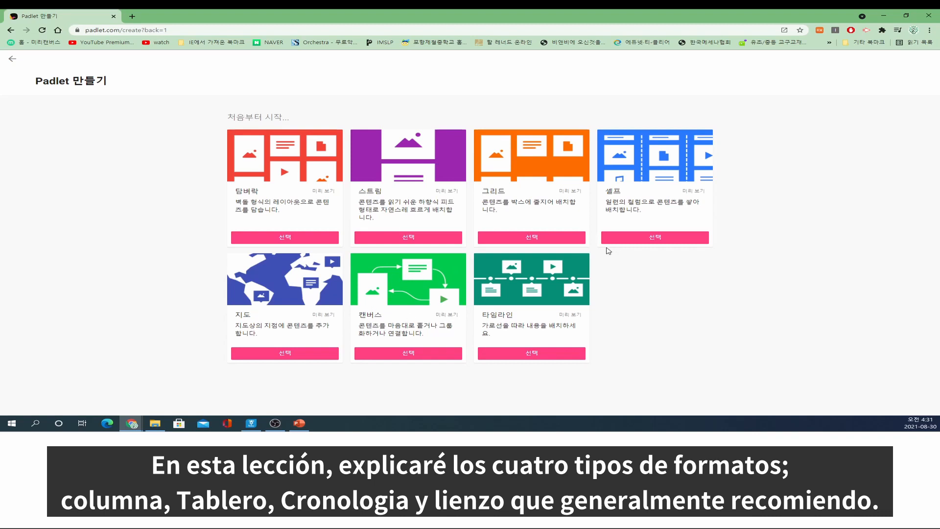
{"action": "left_click", "coordinate": [317, 192]}
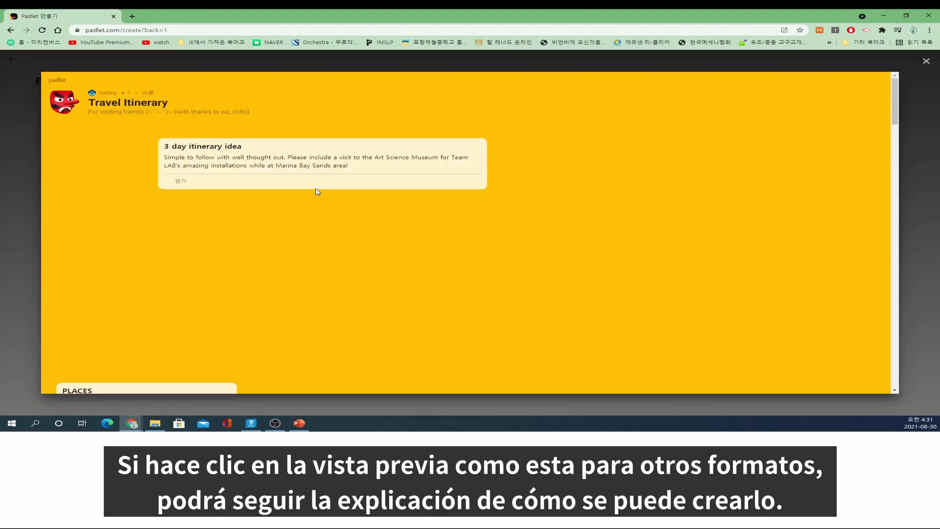
{"action": "scroll", "coordinate": [613, 148], "scroll_direction": "down", "scroll_amount": 14}
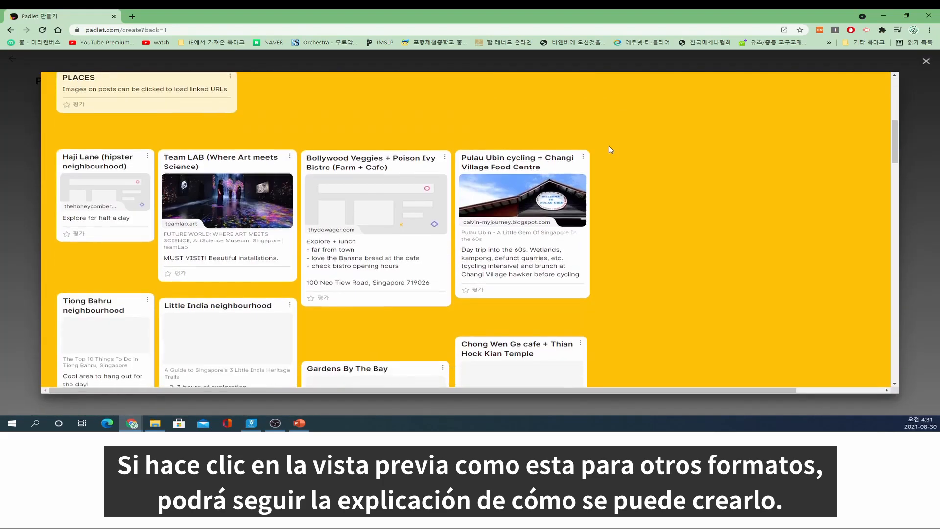
{"action": "scroll", "coordinate": [608, 150], "scroll_direction": "down", "scroll_amount": 10}
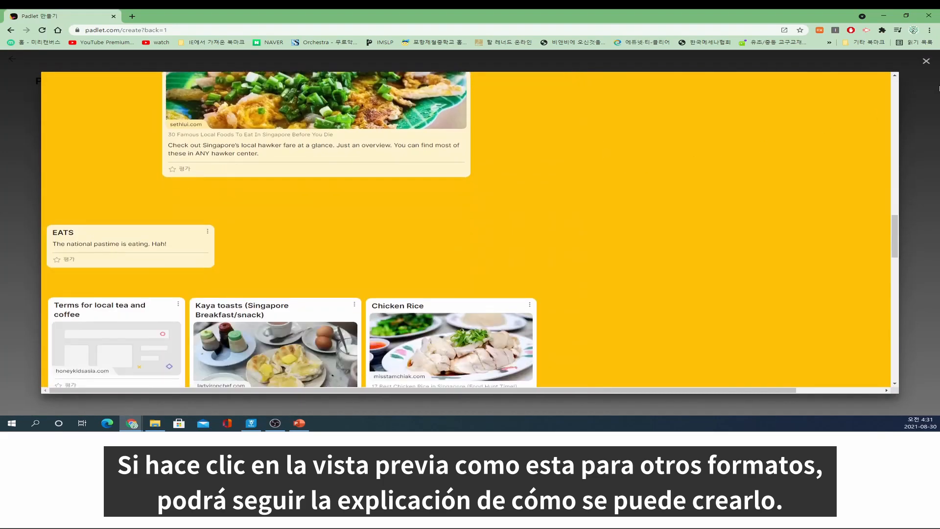
{"action": "left_click", "coordinate": [926, 61]}
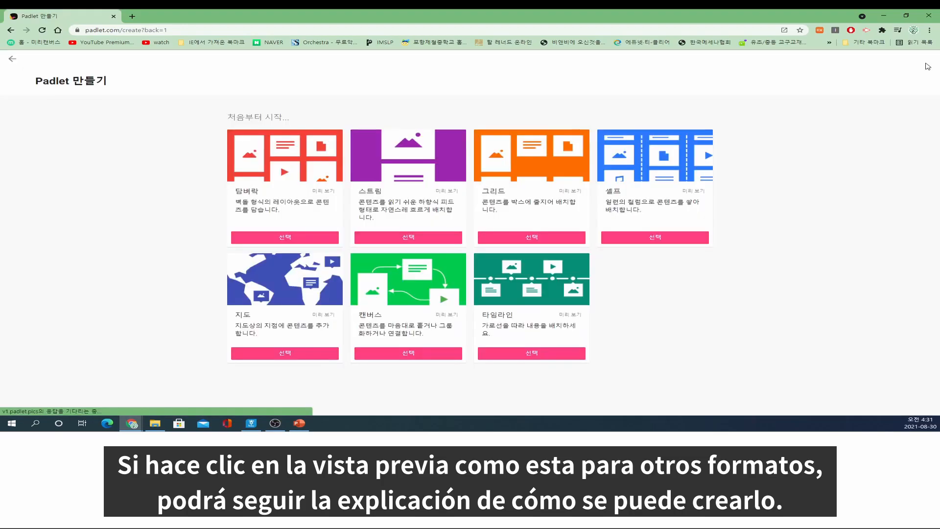
Look through the preview of the Stream (스트림) format and close it.
{"action": "left_click", "coordinate": [450, 191]}
{"action": "scroll", "coordinate": [720, 130], "scroll_direction": "down", "scroll_amount": 15}
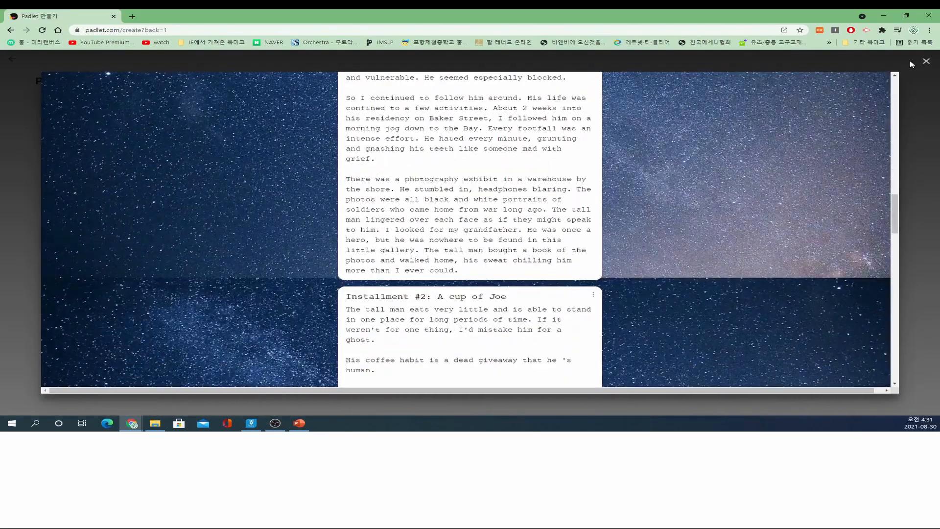
{"action": "left_click", "coordinate": [926, 61]}
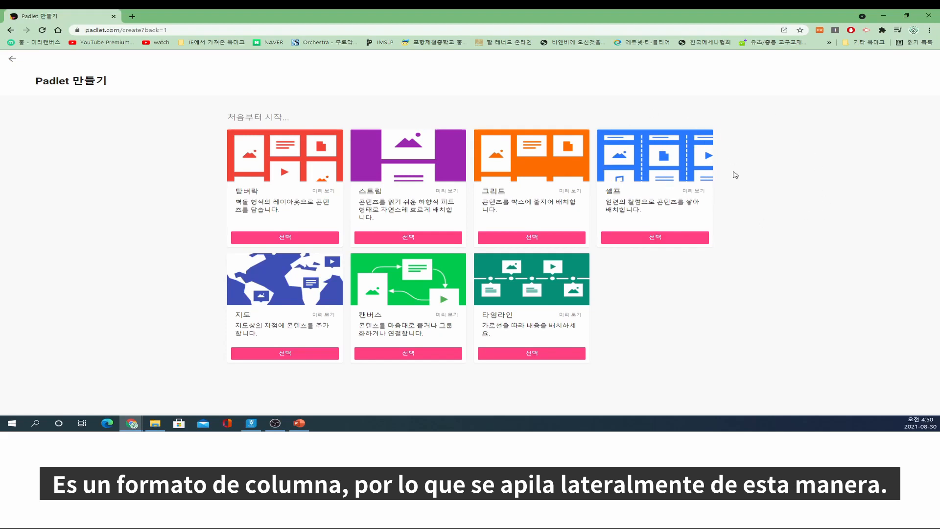
Create a padlet in the Shelf (셸프) format and close its settings, keeping the default title and description.
{"action": "left_click", "coordinate": [654, 238]}
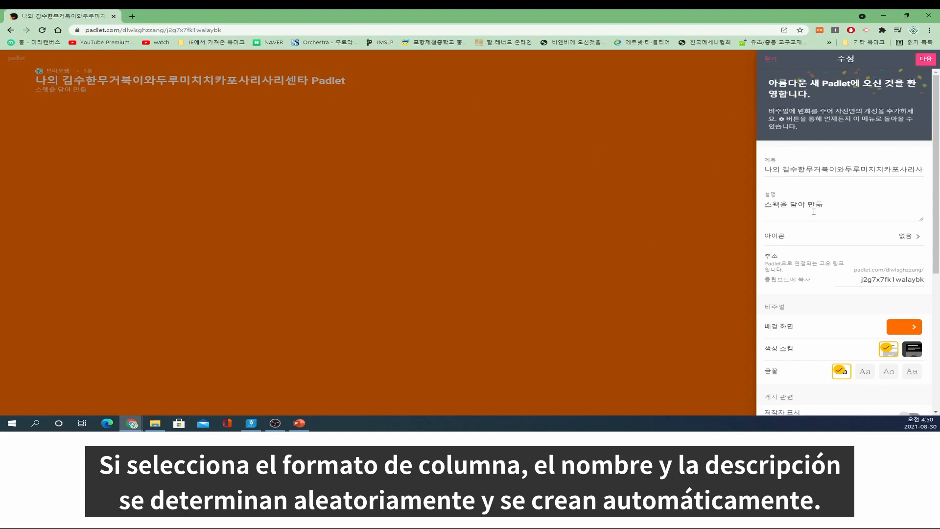
{"action": "scroll", "coordinate": [817, 262], "scroll_direction": "down", "scroll_amount": 5}
{"action": "scroll", "coordinate": [817, 262], "scroll_direction": "up", "scroll_amount": 5}
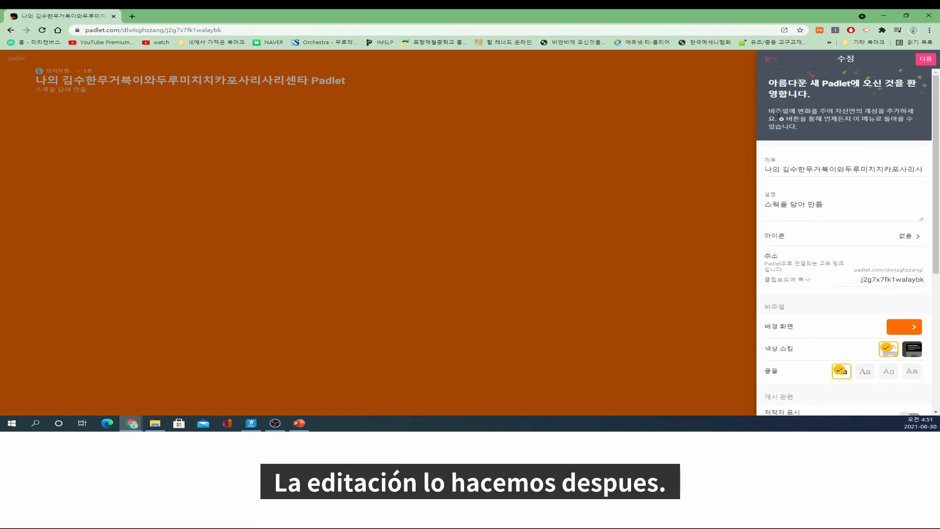
{"action": "left_click", "coordinate": [770, 61]}
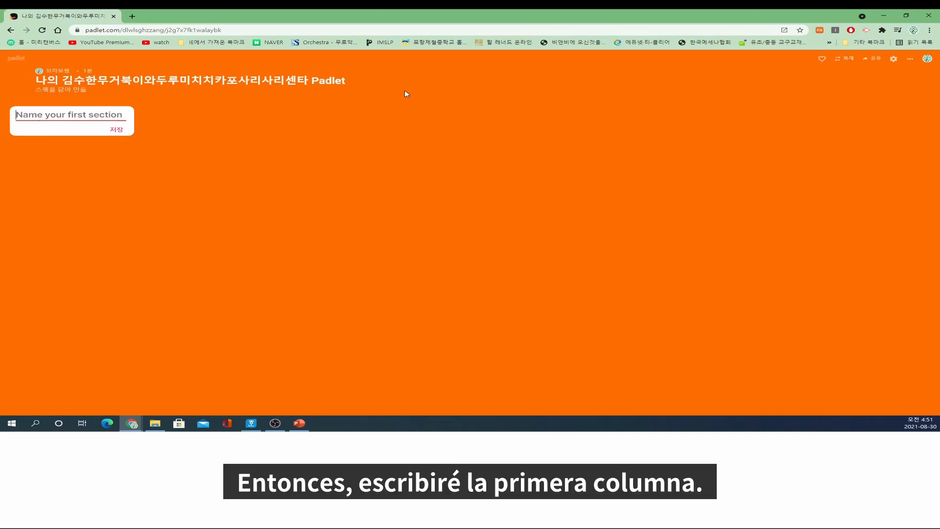
Name the first section "수업 노트 활용 방안" and save it.
{"action": "type", "text": "수업 노트"}
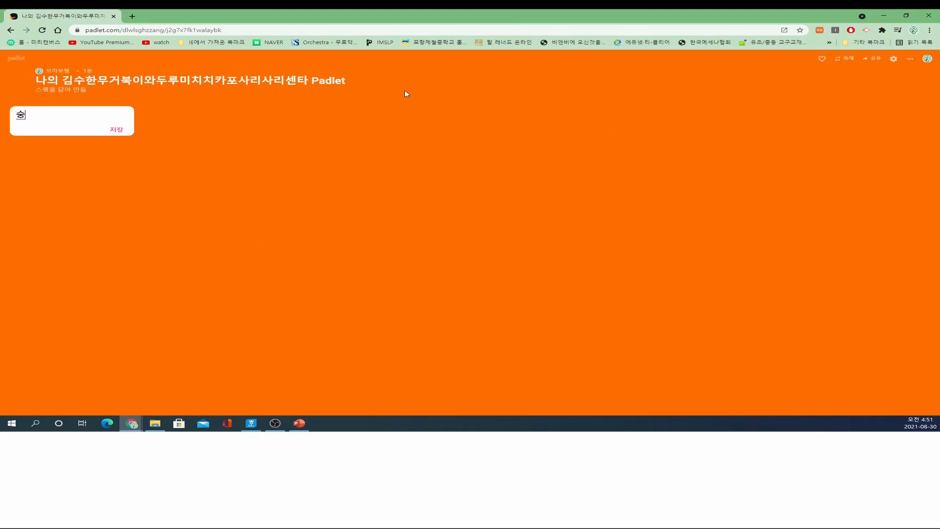
{"action": "type", "text": " 활용 방안"}
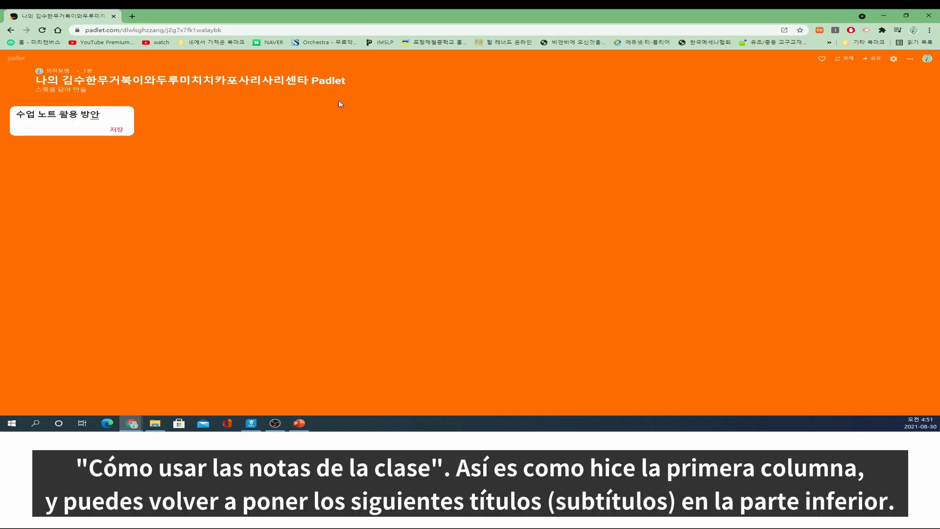
{"action": "left_click", "coordinate": [118, 129]}
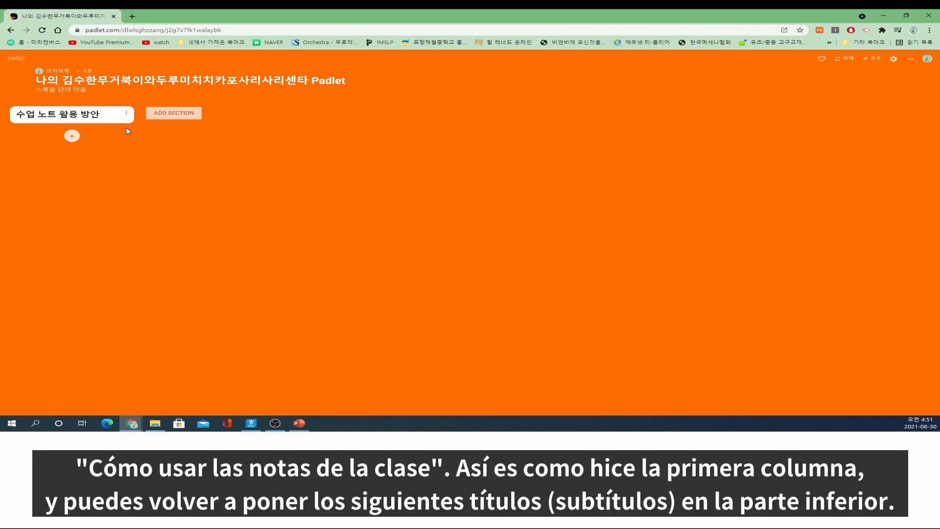
Publish a post titled "수업 방법 1" with the text "- bbbbbbb" in the "수업 노트 활용 방안" section.
{"action": "left_click", "coordinate": [72, 137]}
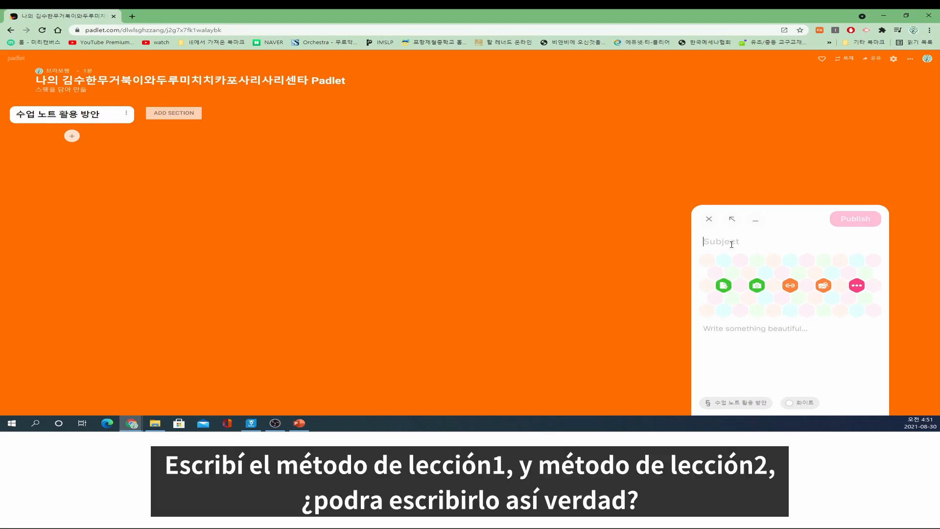
{"action": "type", "text": "수업 방베"}
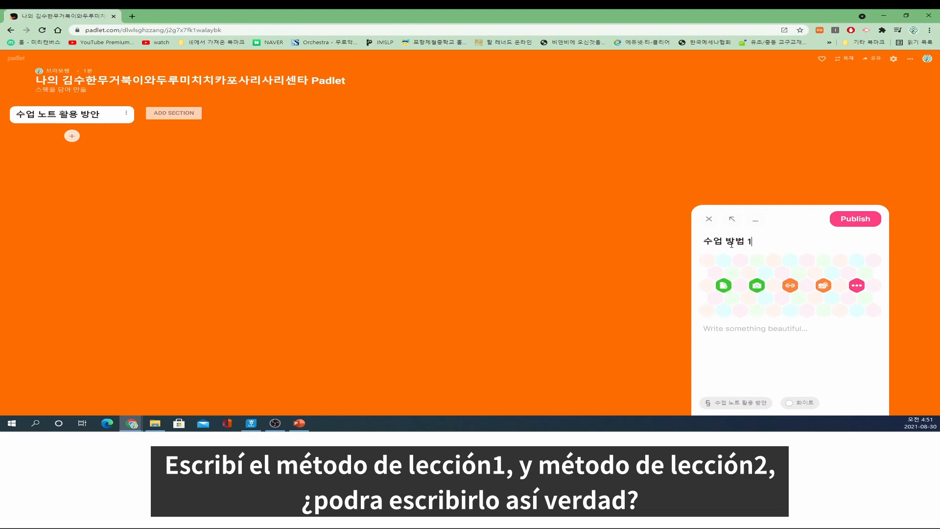
{"action": "key", "text": "Tab"}
{"action": "type", "text": "- bbbbbbb"}
{"action": "left_click", "coordinate": [860, 224]}
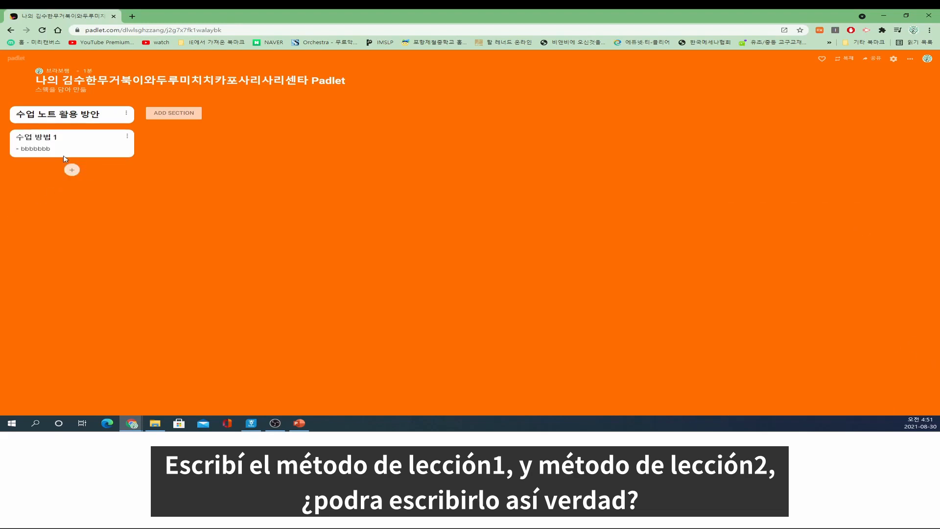
Publish a second post in the same section titled "수업 방법 2" with the text "aaaaaaaa".
{"action": "left_click", "coordinate": [74, 171]}
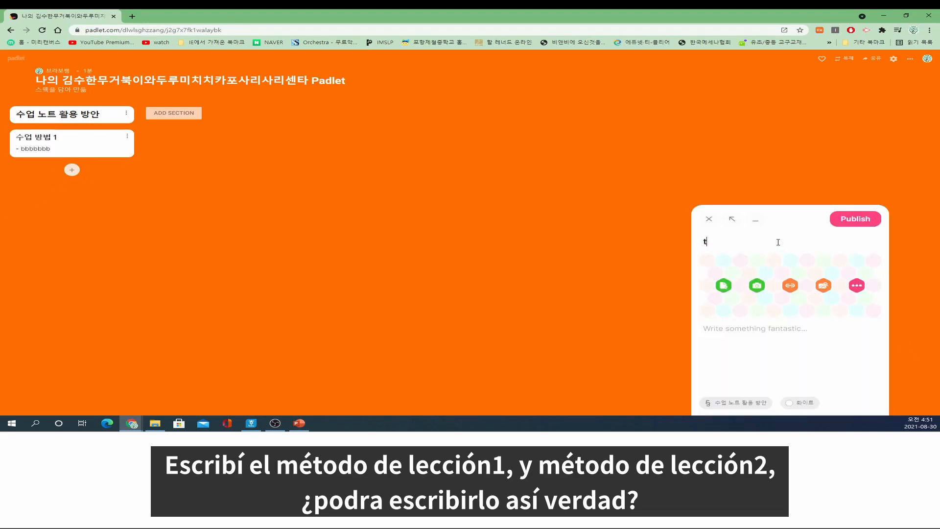
{"action": "type", "text": "수업 방법 2"}
{"action": "key", "text": "Tab"}
{"action": "type", "text": "aaa"}
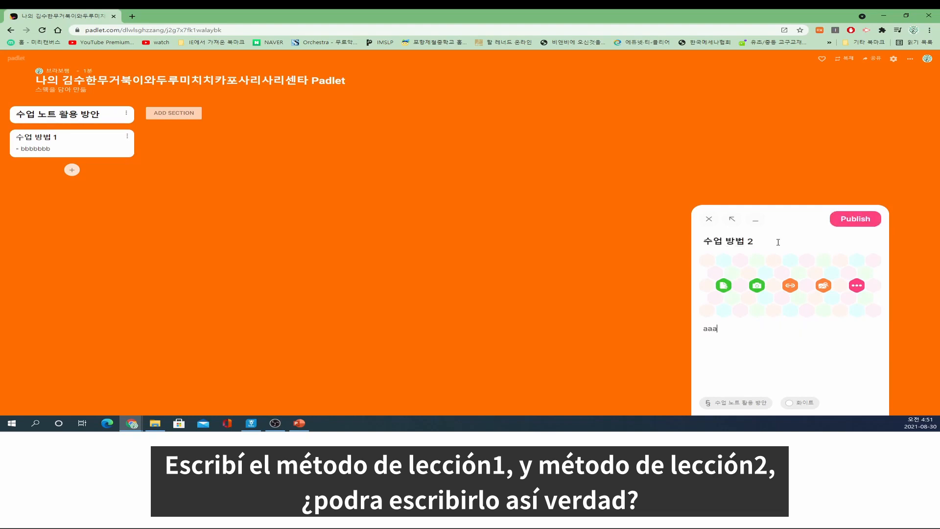
{"action": "left_click", "coordinate": [855, 218]}
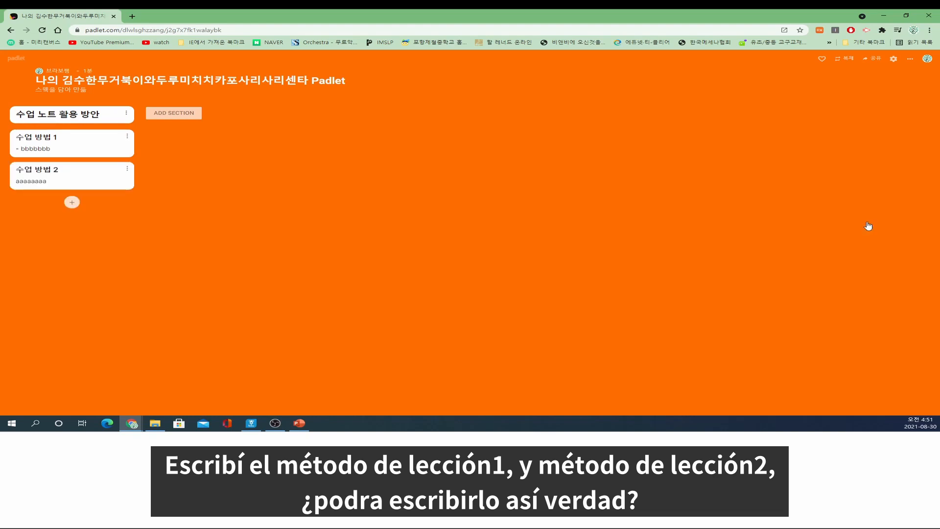
Search YouTube for "음악" from a new post in the first section and publish the "마음이 편안해지는 시간" sleep-music video.
{"action": "left_click", "coordinate": [72, 203]}
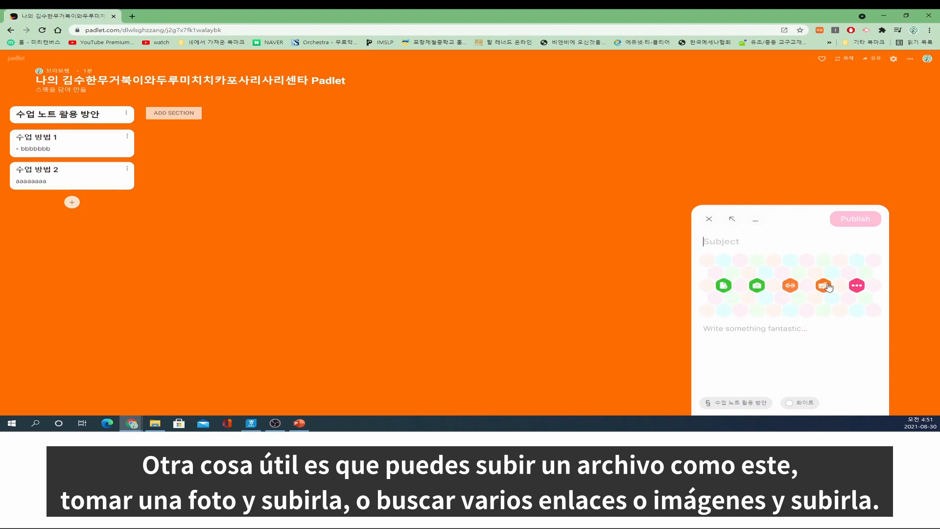
{"action": "left_click", "coordinate": [857, 287]}
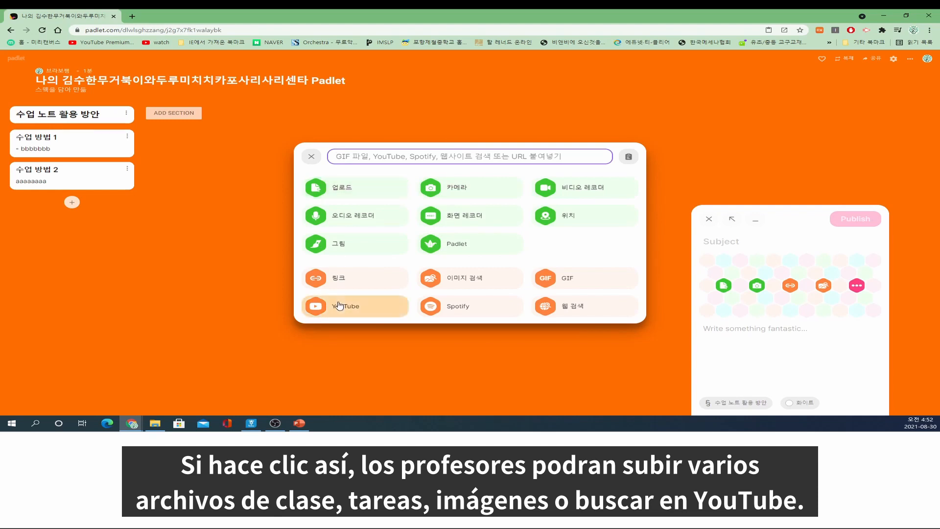
{"action": "left_click", "coordinate": [345, 306]}
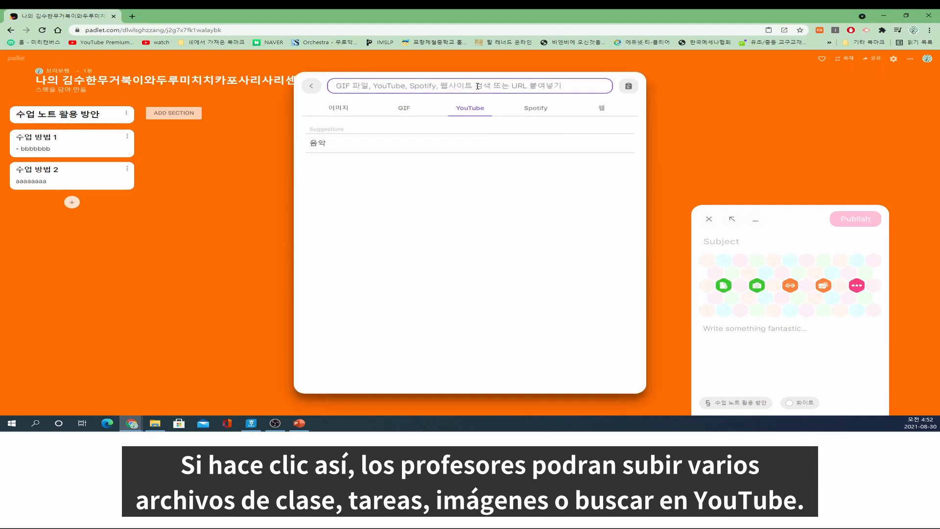
{"action": "type", "text": "dm"}
{"action": "key", "text": "BackSpace"}
{"action": "key", "text": "BackSpace"}
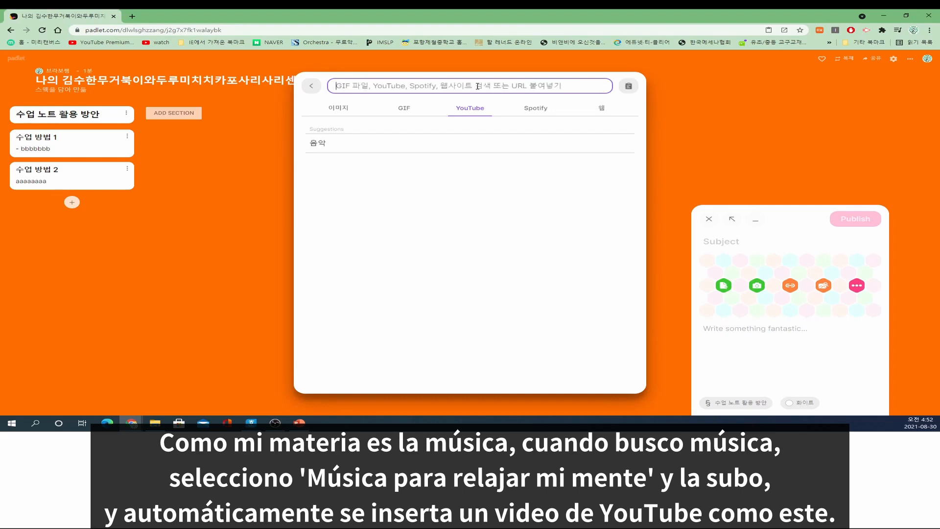
{"action": "type", "text": "음악"}
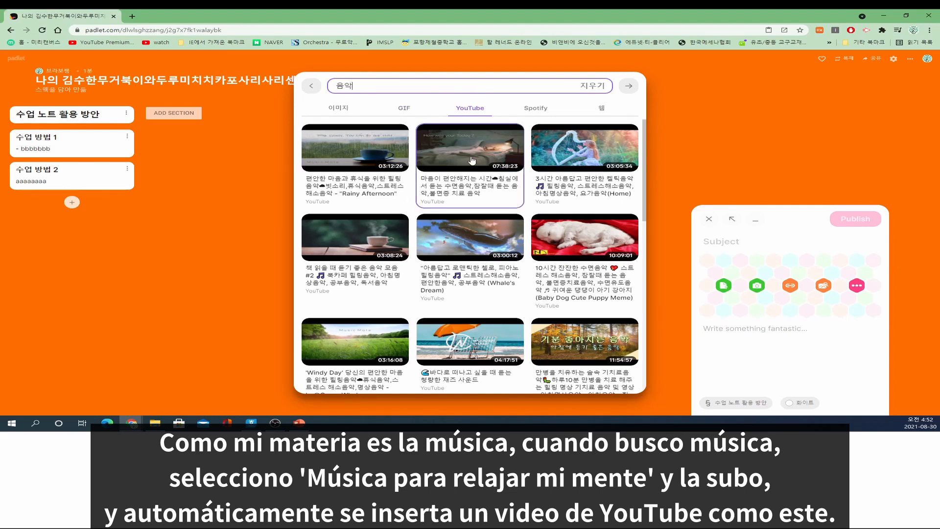
{"action": "left_click", "coordinate": [472, 160]}
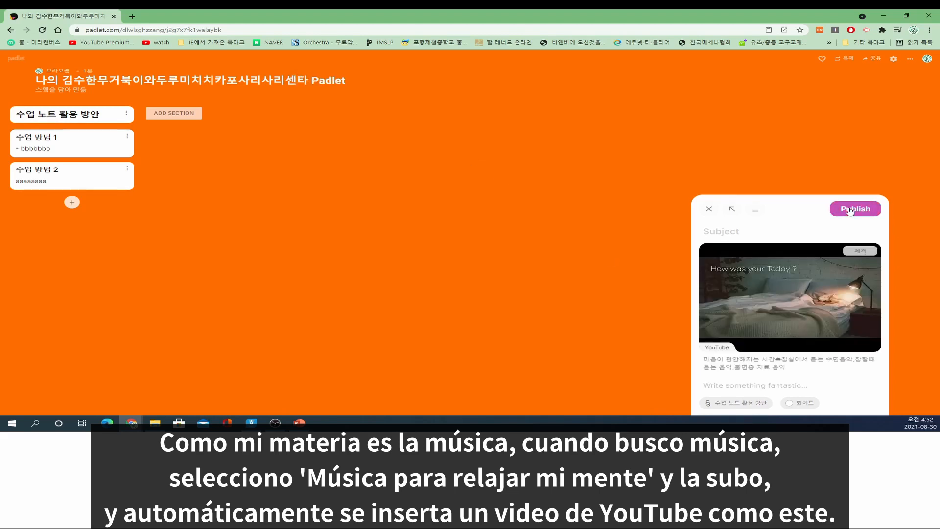
{"action": "left_click", "coordinate": [850, 210]}
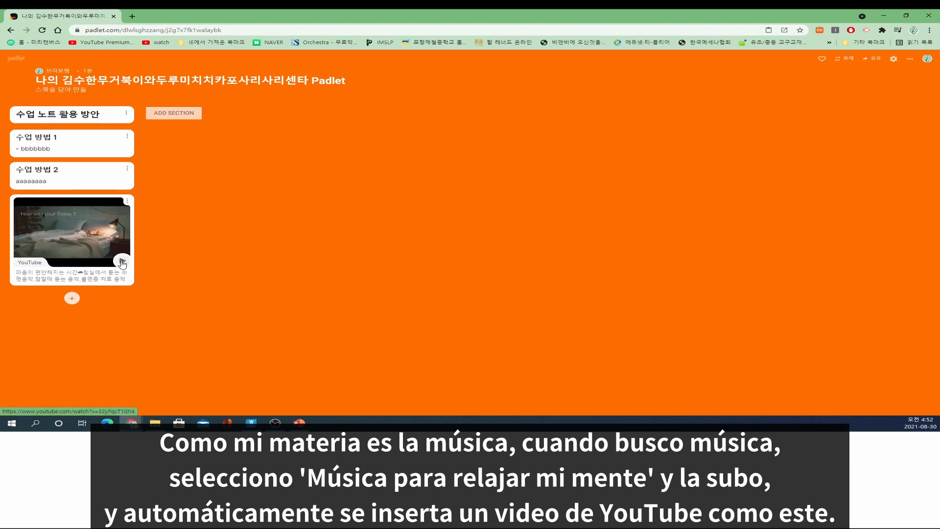
Play the posted YouTube video within the padlet and pause it.
{"action": "left_click", "coordinate": [122, 263]}
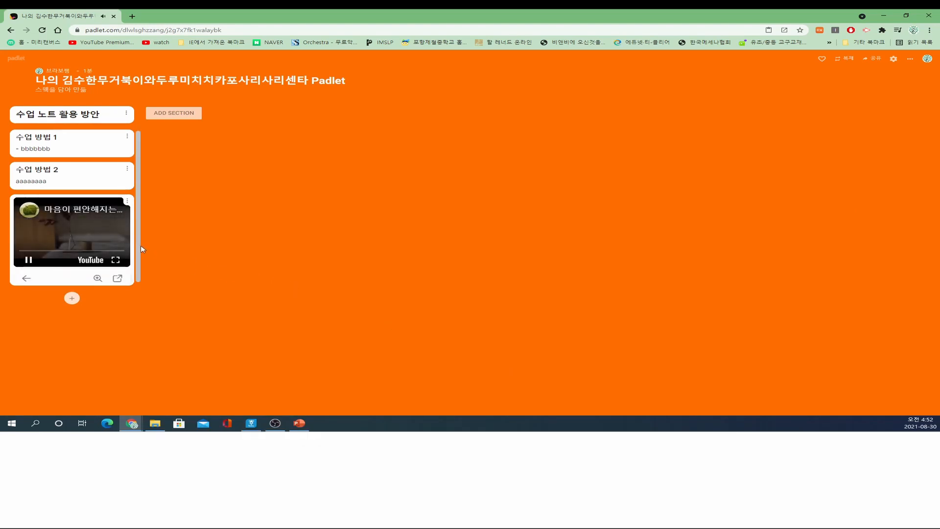
{"action": "mouse_move", "coordinate": [28, 259]}
{"action": "left_click", "coordinate": [28, 259]}
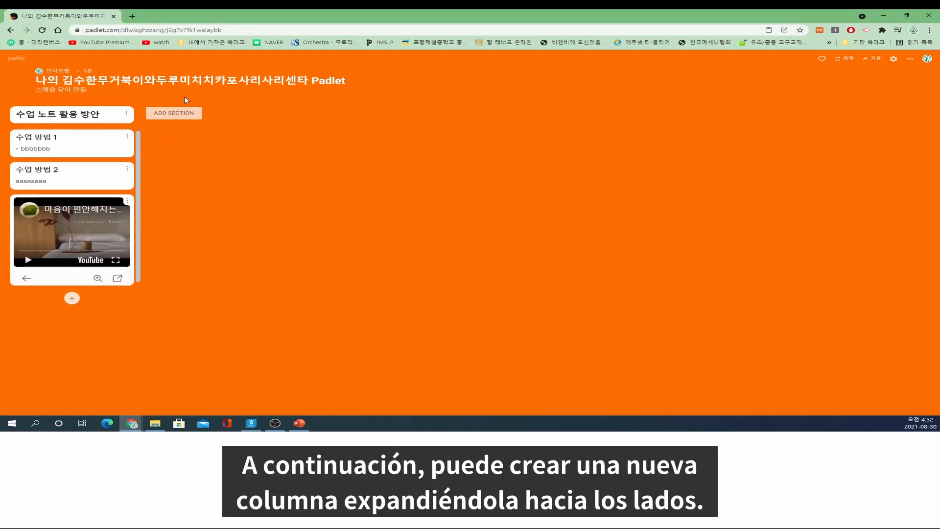
Add a section named "1번 - " followed by the first student's name and save it.
{"action": "left_click", "coordinate": [178, 119]}
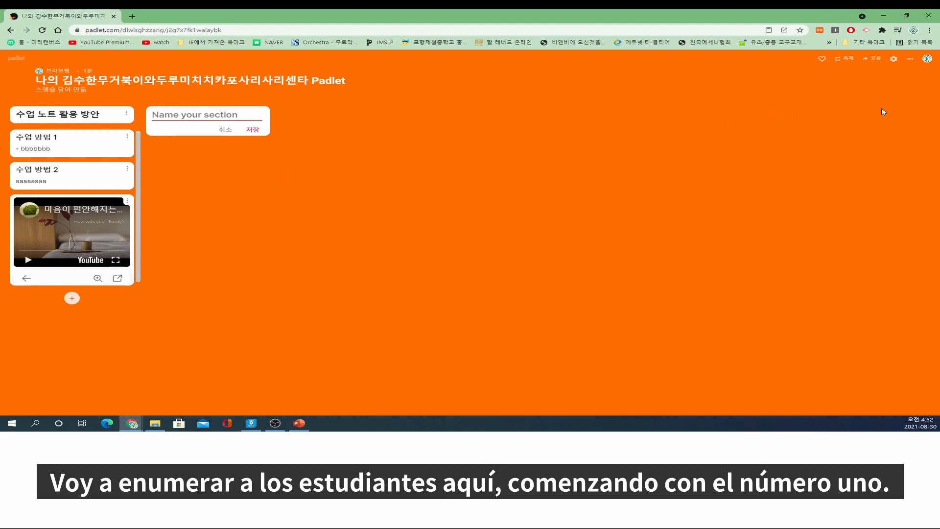
{"action": "type", "text": "1번 "}
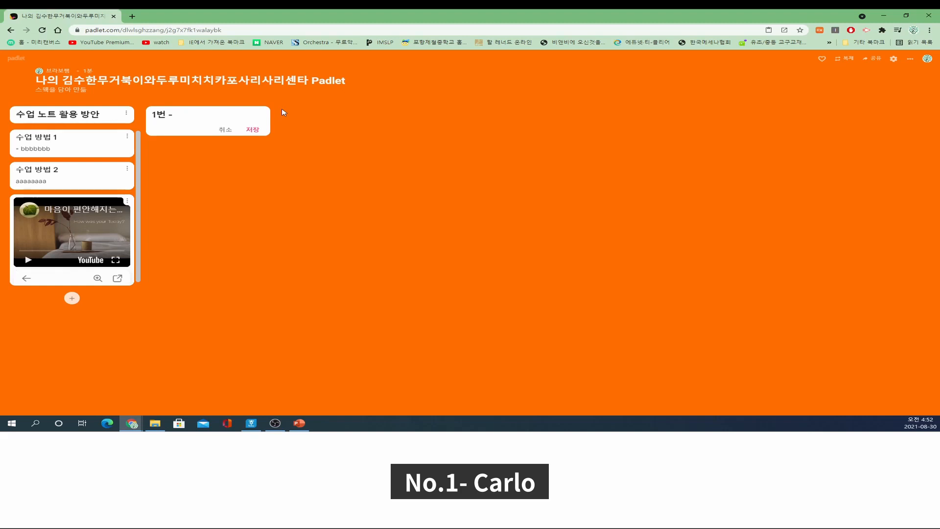
{"action": "type", "text": "- carlo"}
{"action": "left_click", "coordinate": [252, 130]}
Add another section named "2번 - " followed by the second student's name and save it.
{"action": "left_click", "coordinate": [315, 119]}
{"action": "type", "text": "2q"}
{"action": "key", "text": "BackSpace"}
{"action": "type", "text": "번 "}
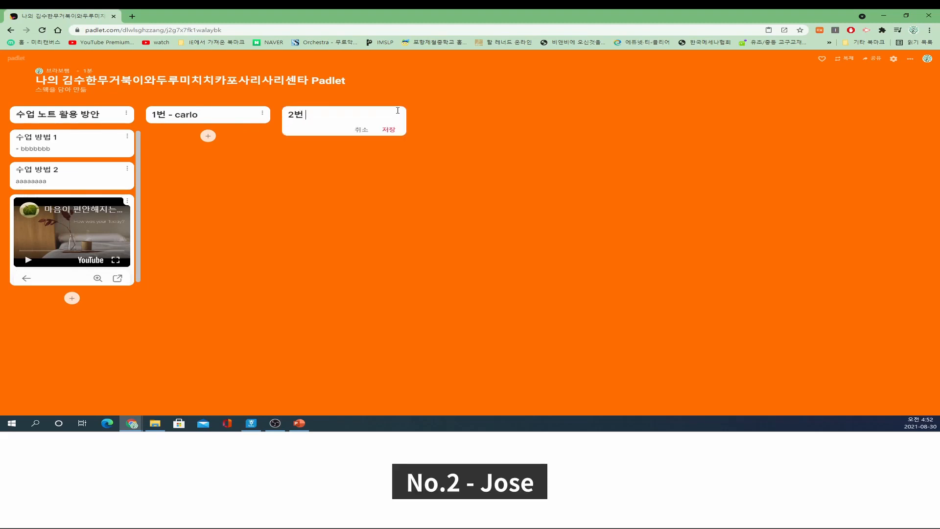
{"action": "type", "text": "- jose"}
{"action": "left_click", "coordinate": [389, 129]}
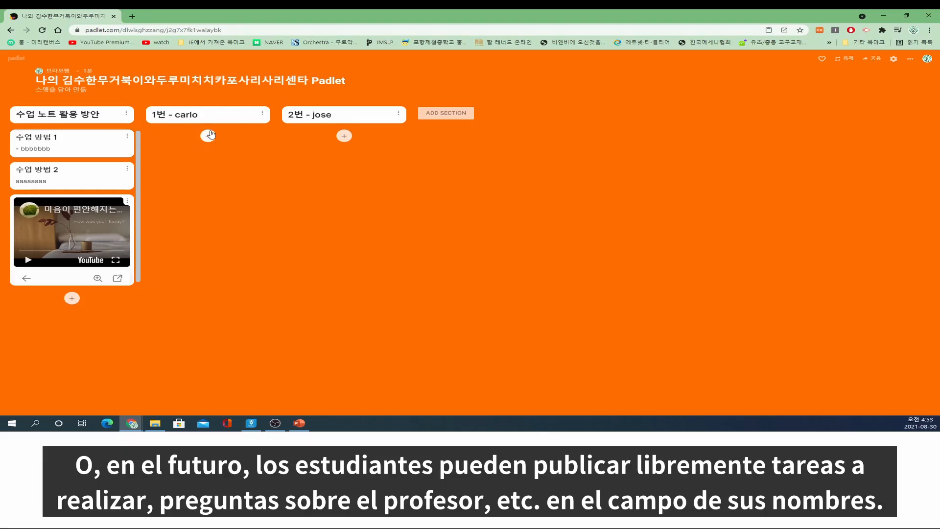
{"action": "left_click", "coordinate": [210, 138]}
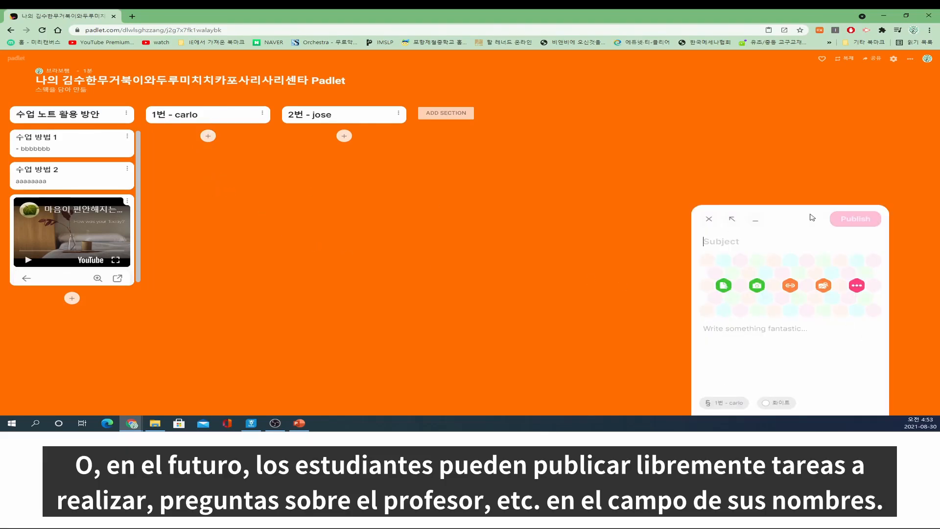
{"action": "left_click", "coordinate": [708, 219]}
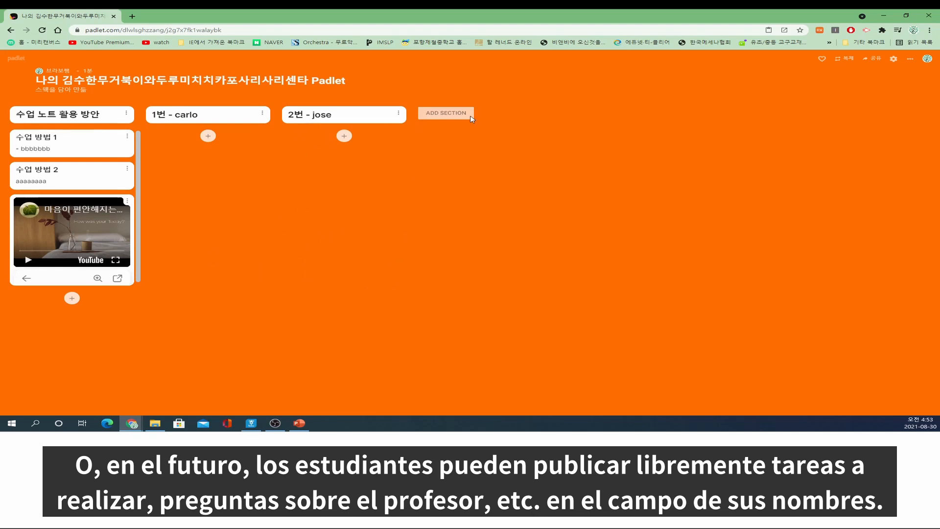
{"action": "left_click", "coordinate": [446, 113]}
{"action": "left_click", "coordinate": [527, 122]}
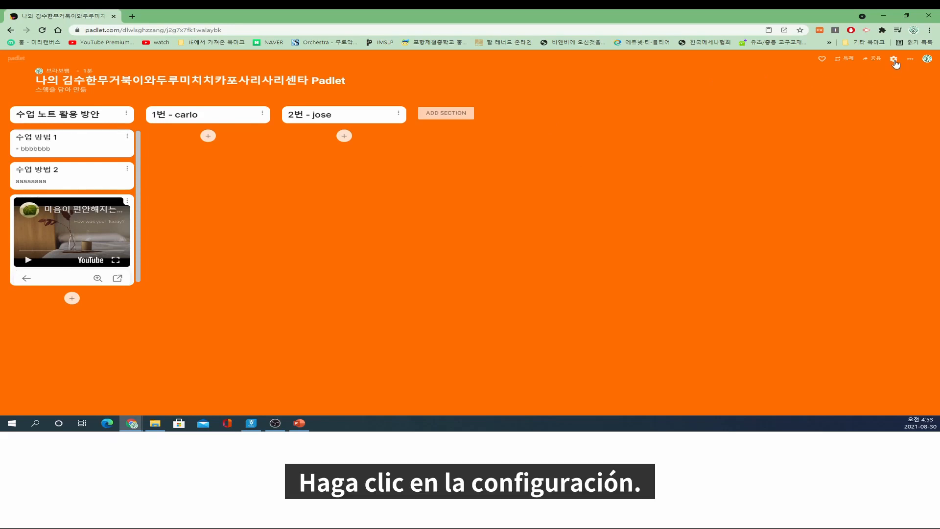
Replace the padlet's title in its settings with "1학년 2반의 수업 노트".
{"action": "left_click", "coordinate": [894, 62]}
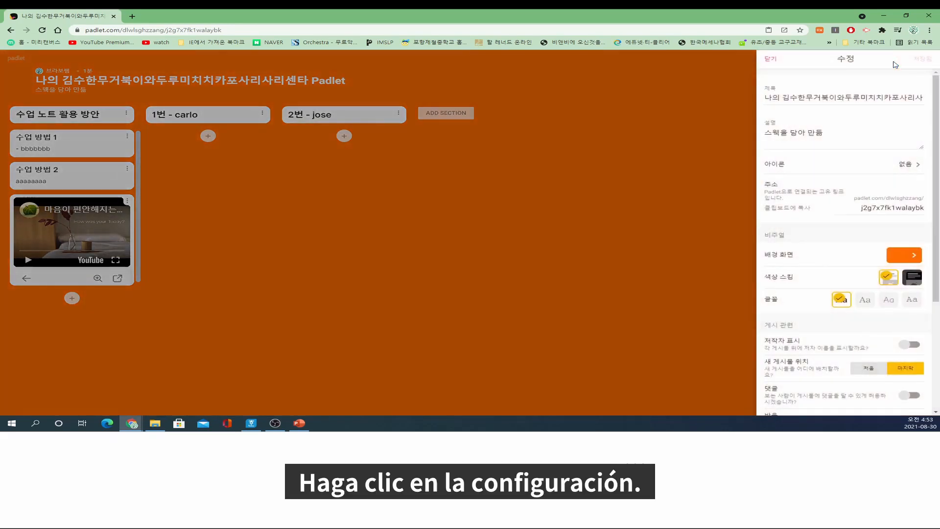
{"action": "left_click_drag", "start_coordinate": [765, 98], "coordinate": [924, 98]}
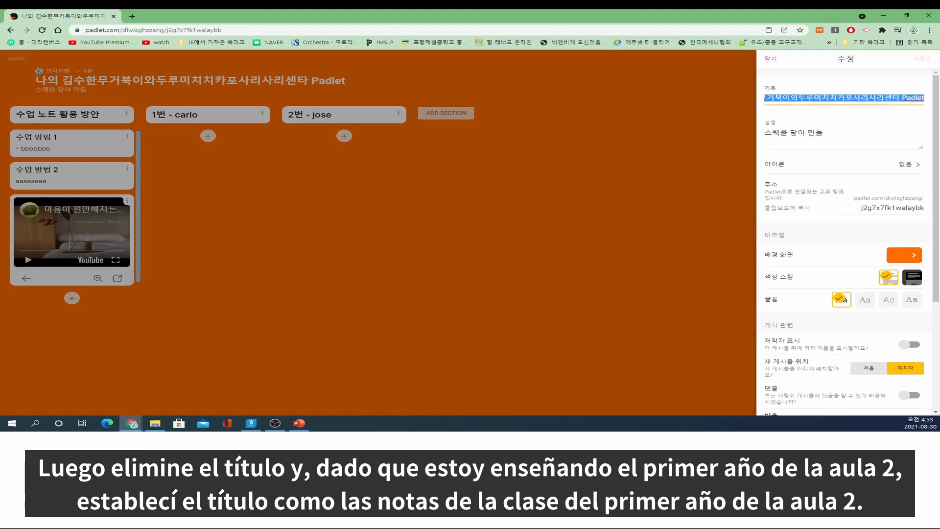
{"action": "key", "text": "BackSpace"}
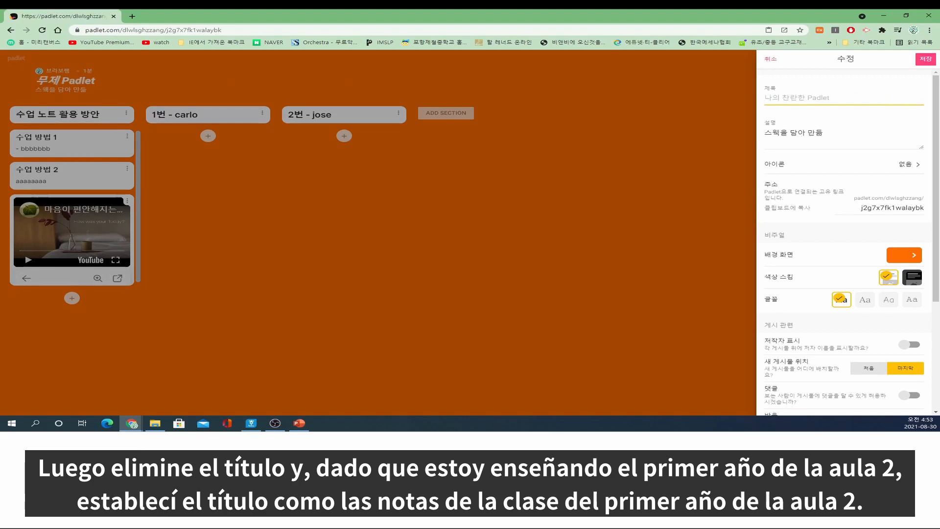
{"action": "type", "text": "1gkrsus"}
{"action": "key", "text": "BackSpace"}
{"action": "key", "text": "BackSpace"}
{"action": "key", "text": "BackSpace"}
{"action": "key", "text": "BackSpace"}
{"action": "key", "text": "BackSpace"}
{"action": "key", "text": "BackSpace"}
{"action": "type", "text": "학년 2반"}
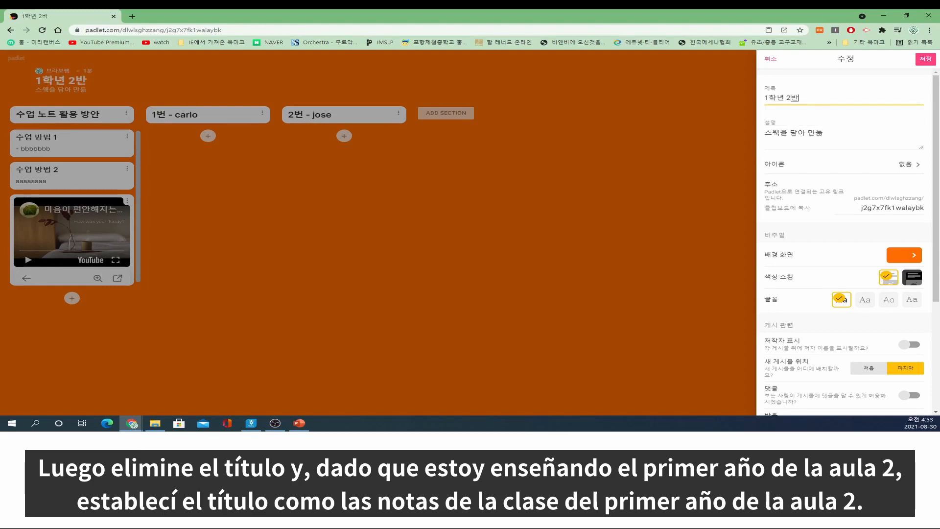
{"action": "type", "text": " 의 수업 노트"}
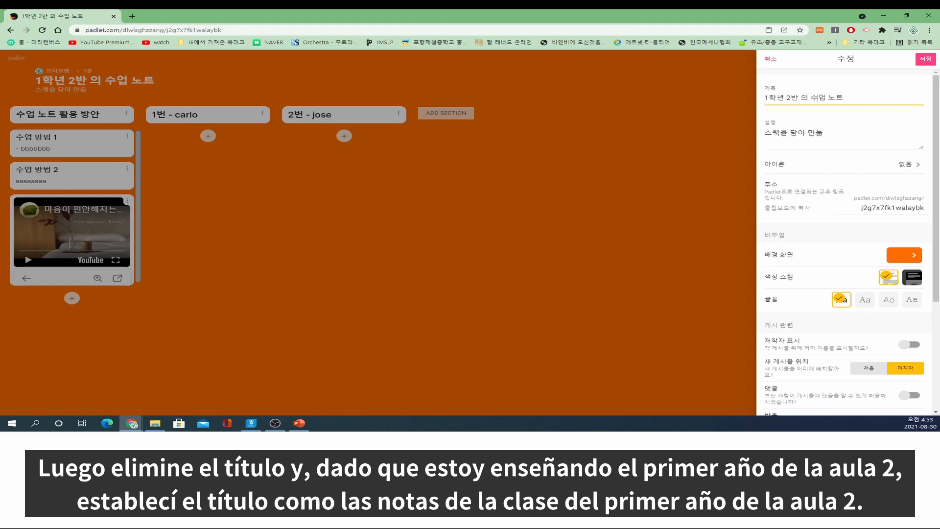
{"action": "key", "text": "BackSpace"}
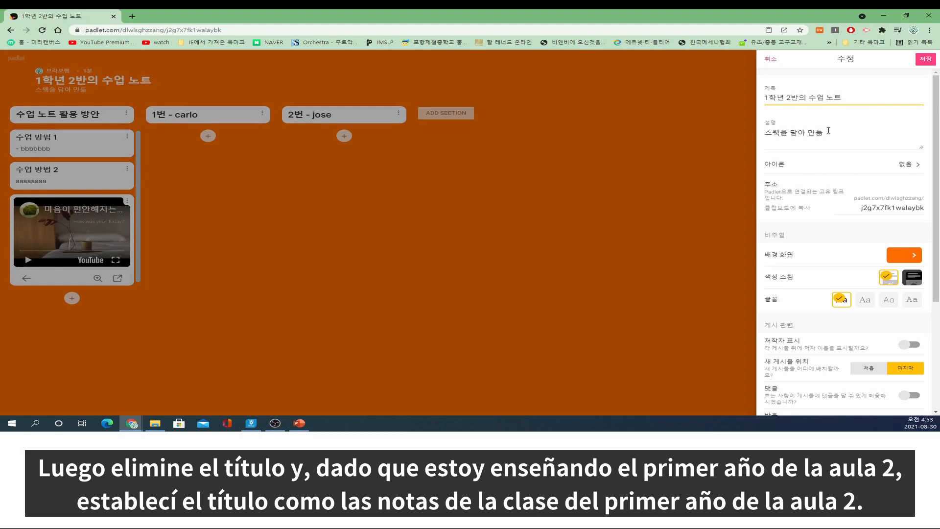
Replace the padlet's description with "1학년 2반 학생들이 궁금한 것을 물어보는 수업 노트입니다.".
{"action": "left_click_drag", "start_coordinate": [858, 133], "coordinate": [740, 138]}
{"action": "type", "text": "1학년 2반 학생들이 궁금한 것을 물업어보는 수업 노트입니다."}
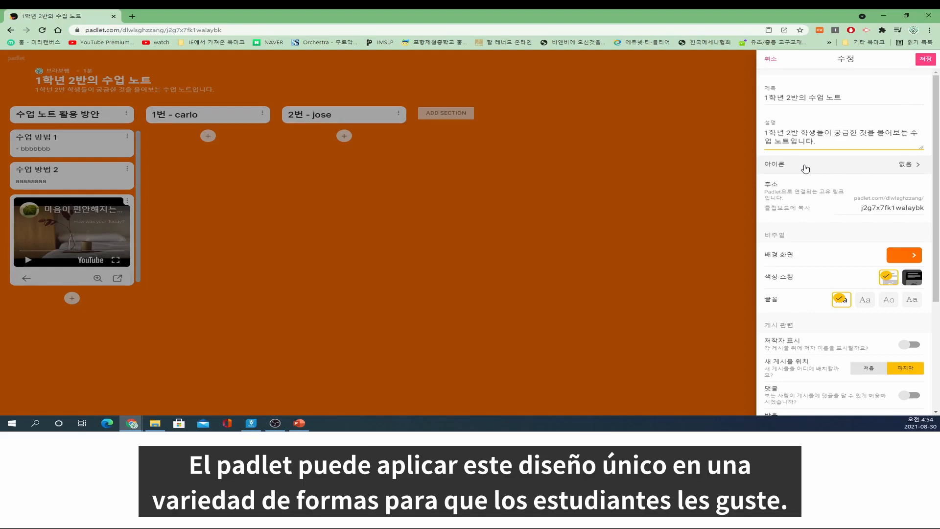
Set the padlet's icon to the Guatemalan flag from the flag emojis and return to the main settings.
{"action": "scroll", "coordinate": [823, 166], "scroll_direction": "down", "scroll_amount": 3}
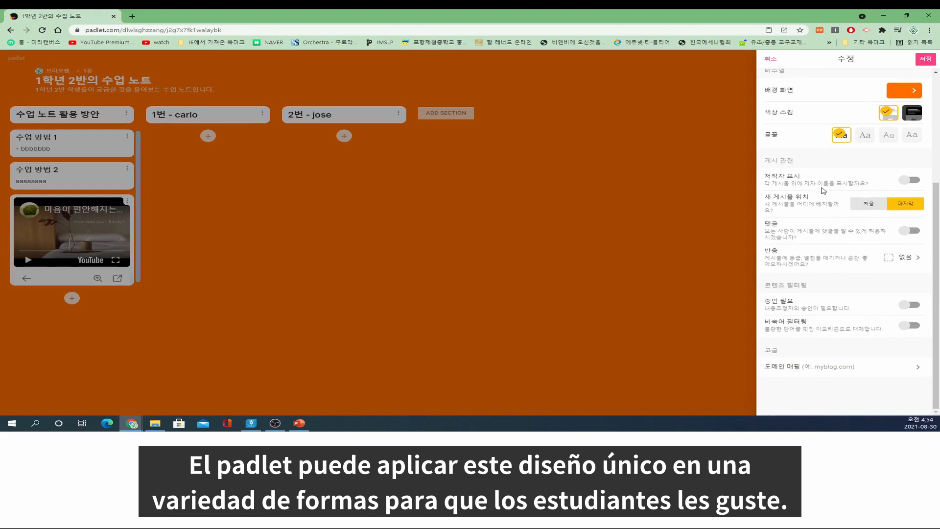
{"action": "scroll", "coordinate": [822, 176], "scroll_direction": "up", "scroll_amount": 3}
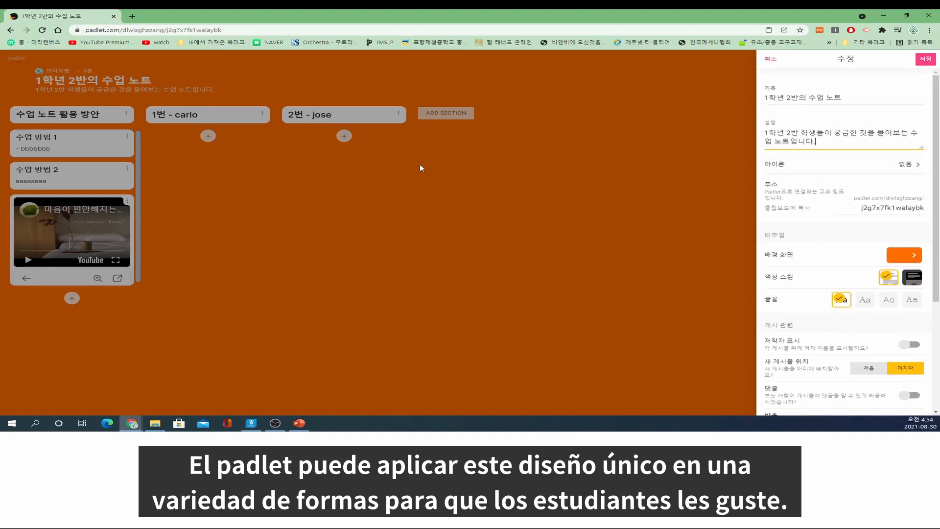
{"action": "left_click", "coordinate": [880, 166]}
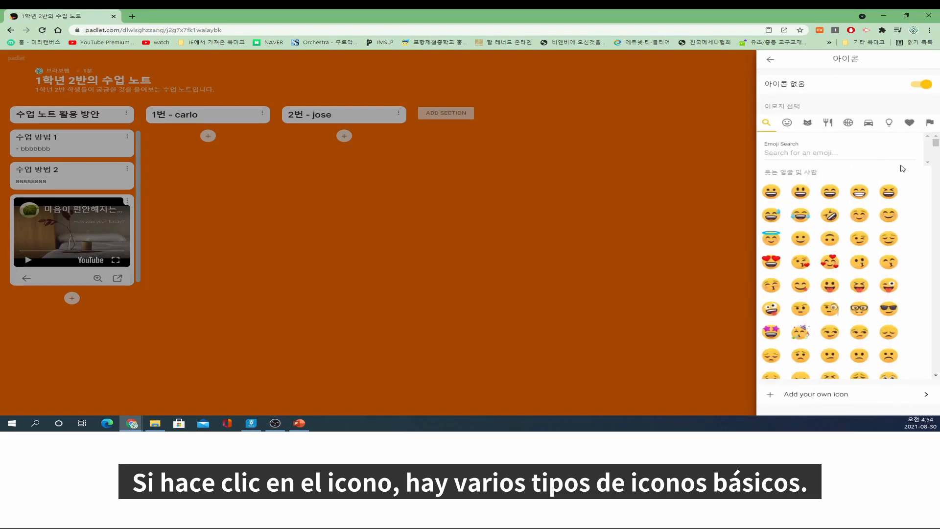
{"action": "left_click_drag", "start_coordinate": [936, 143], "coordinate": [936, 209]}
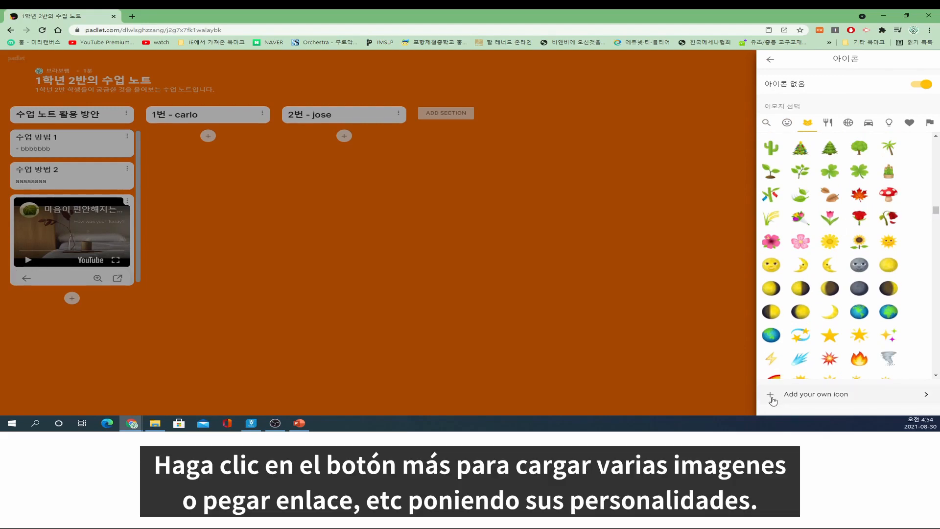
{"action": "left_click", "coordinate": [771, 398]}
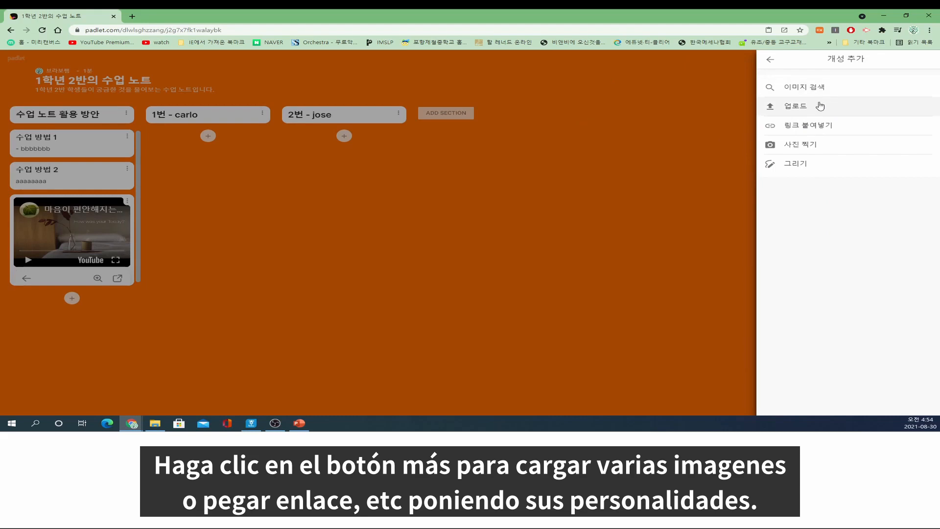
{"action": "left_click", "coordinate": [771, 61]}
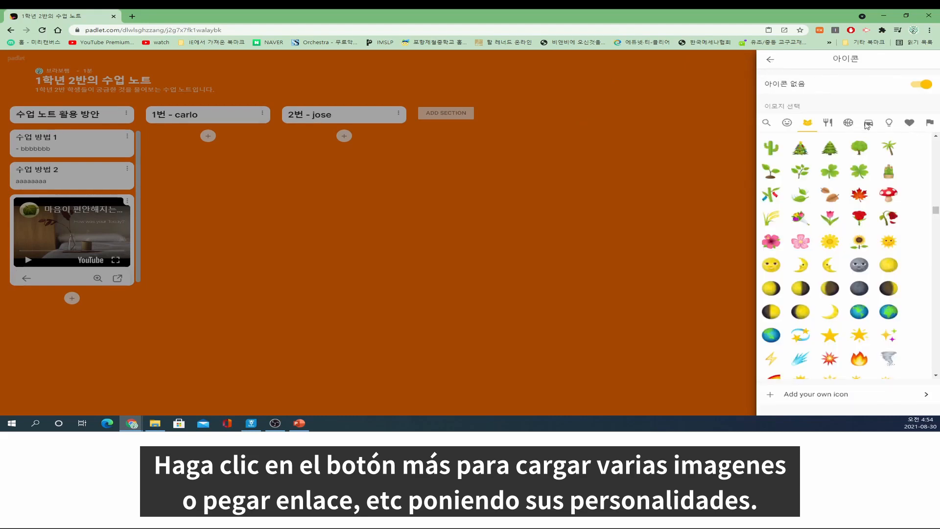
{"action": "left_click", "coordinate": [910, 123]}
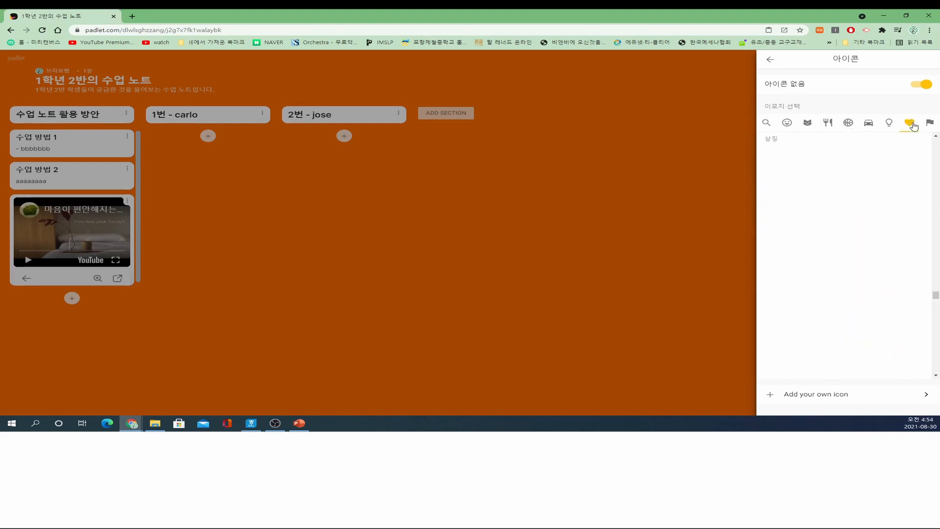
{"action": "left_click", "coordinate": [930, 124]}
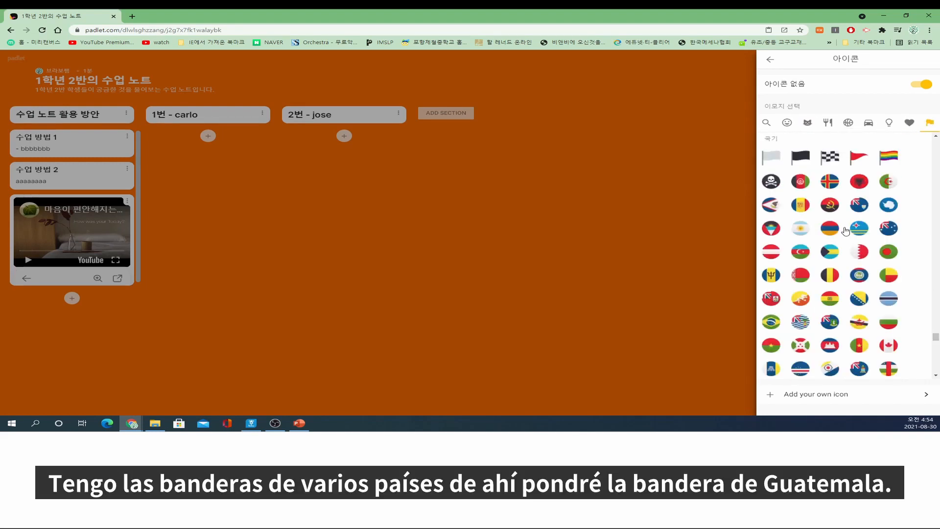
{"action": "scroll", "coordinate": [839, 191], "scroll_direction": "down", "scroll_amount": 5}
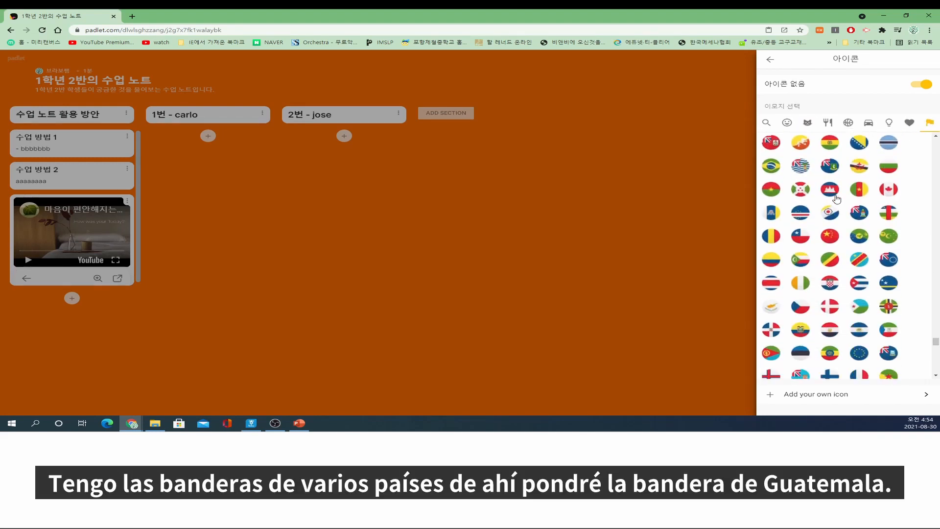
{"action": "scroll", "coordinate": [837, 198], "scroll_direction": "down", "scroll_amount": 2}
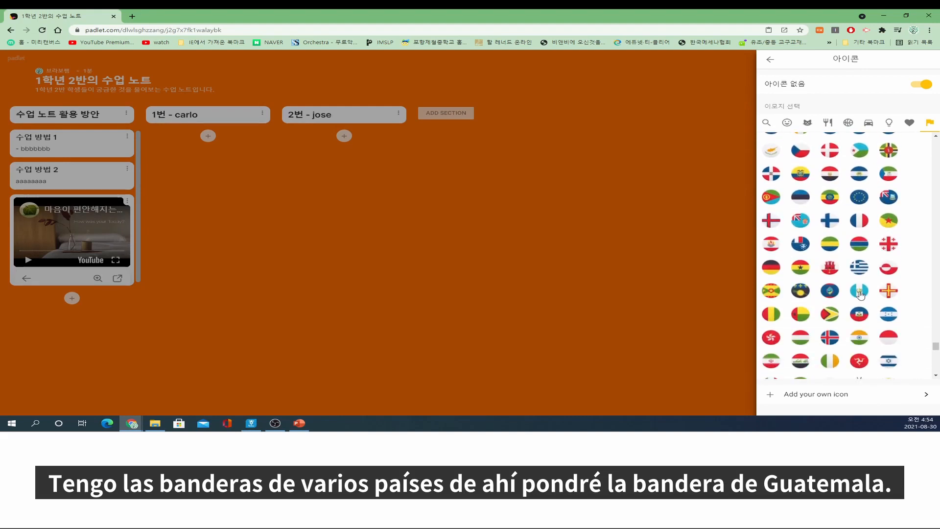
{"action": "left_click", "coordinate": [859, 292]}
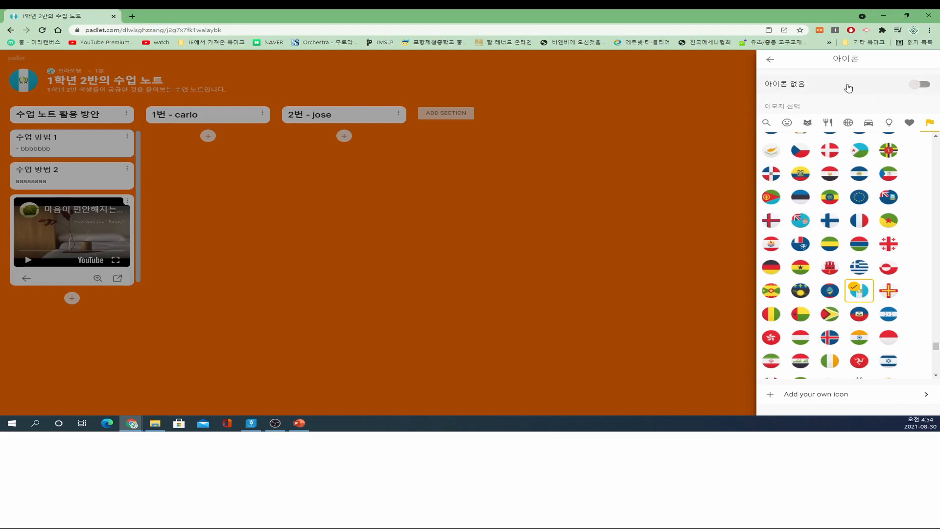
{"action": "left_click", "coordinate": [770, 60]}
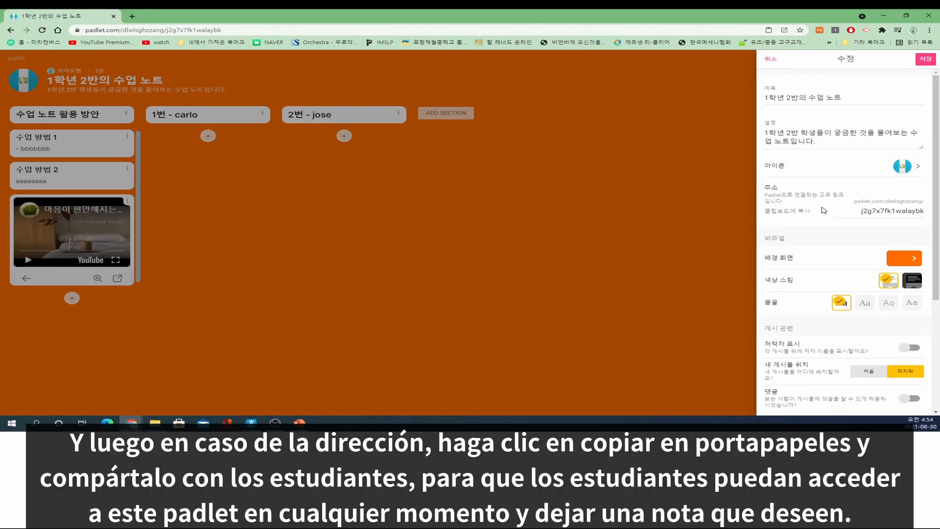
Copy the padlet's unique web address to the clipboard from its settings.
{"action": "scroll", "coordinate": [792, 194], "scroll_direction": "down", "scroll_amount": 1}
{"action": "left_click_drag", "start_coordinate": [842, 174], "coordinate": [930, 180]}
{"action": "left_click", "coordinate": [787, 172]}
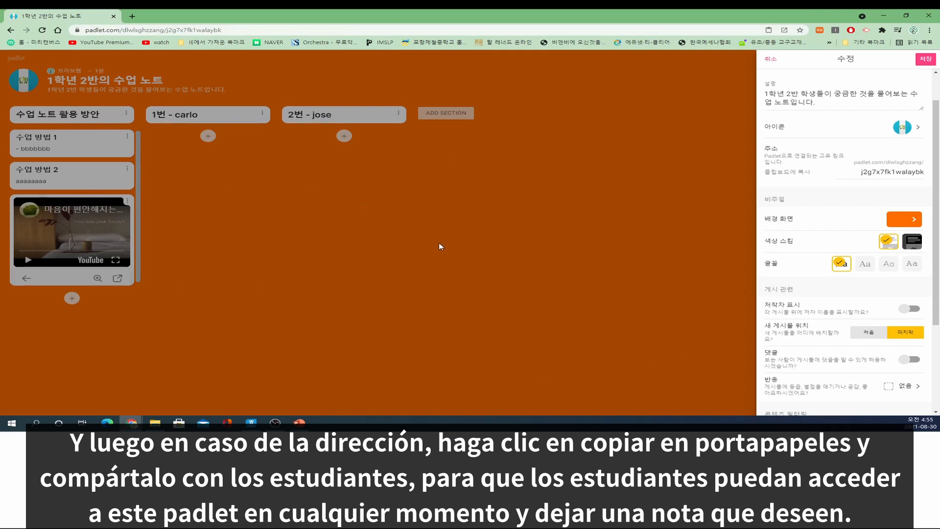
{"action": "left_click_drag", "start_coordinate": [764, 199], "coordinate": [776, 199]}
{"action": "left_click", "coordinate": [811, 201]}
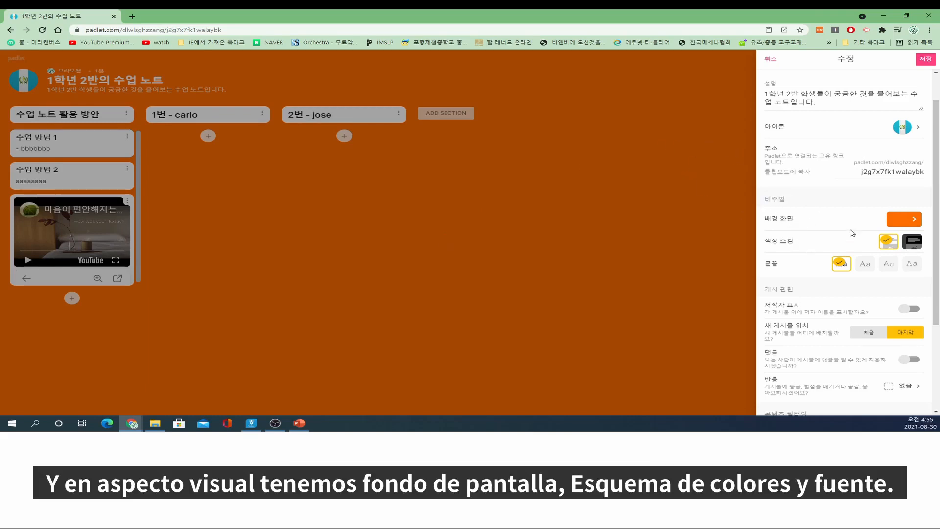
Examine the wallpaper choices: solid colours, gradients, textures and patterns, pictures, and the options for adding a custom wallpaper.
{"action": "scroll", "coordinate": [865, 191], "scroll_direction": "down", "scroll_amount": 1}
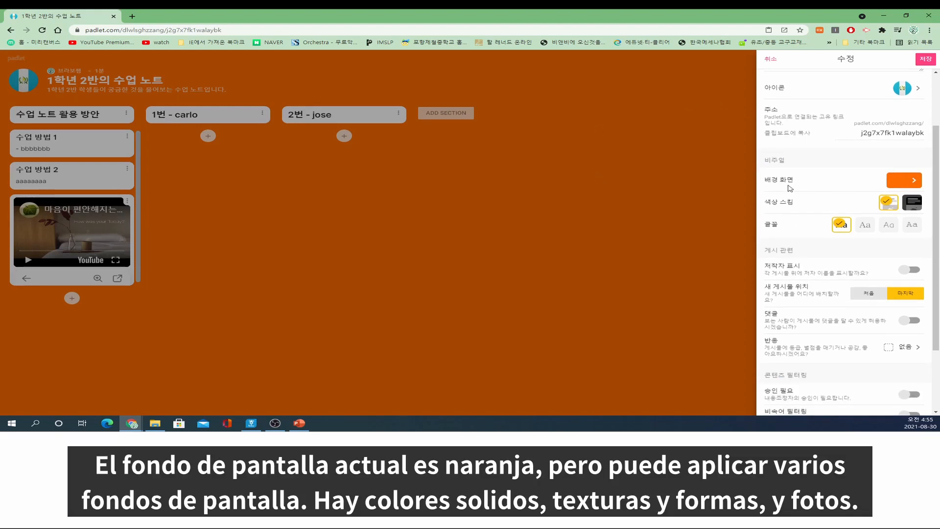
{"action": "left_click", "coordinate": [906, 182]}
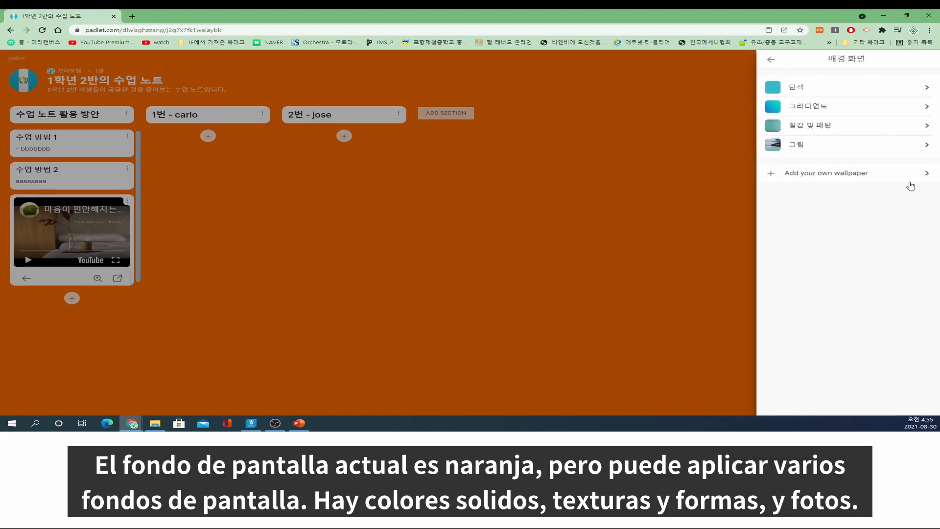
{"action": "left_click", "coordinate": [819, 93]}
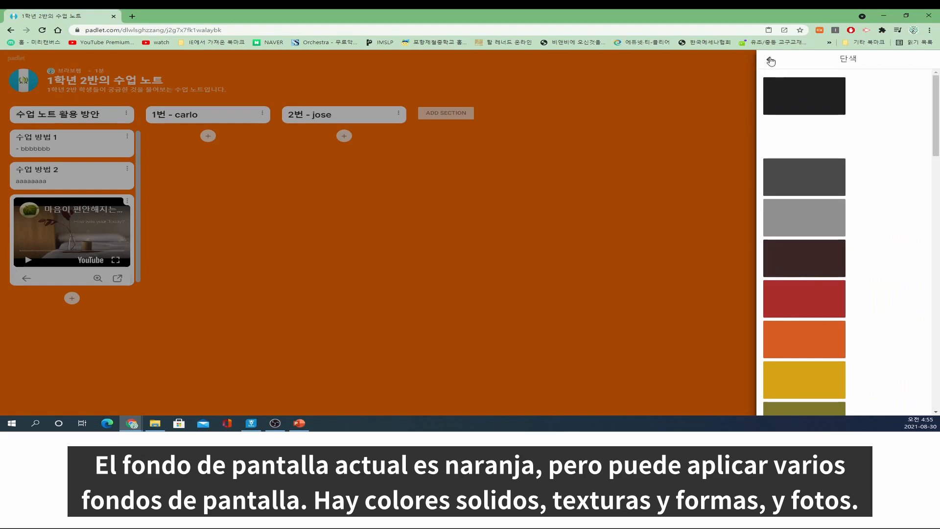
{"action": "scroll", "coordinate": [844, 172], "scroll_direction": "down", "scroll_amount": 4}
{"action": "scroll", "coordinate": [844, 172], "scroll_direction": "down", "scroll_amount": 5}
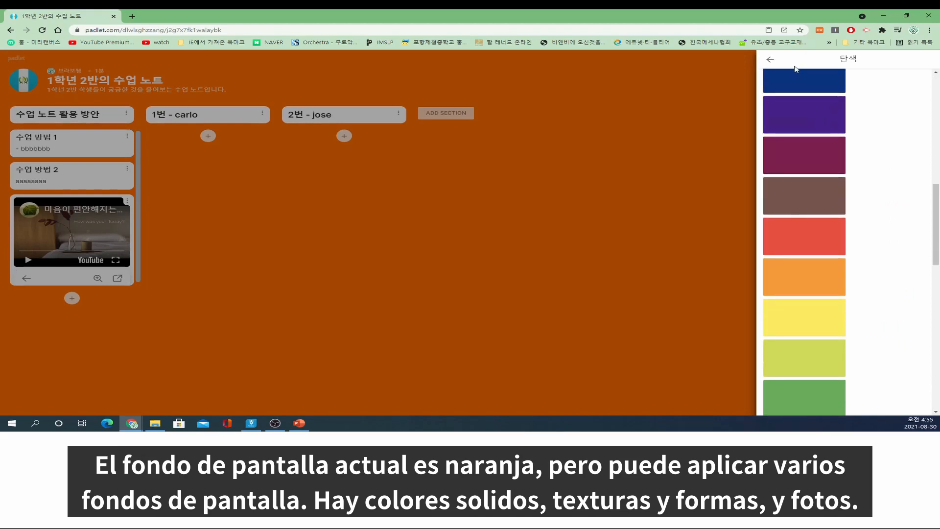
{"action": "left_click", "coordinate": [770, 59]}
{"action": "left_click", "coordinate": [802, 114]}
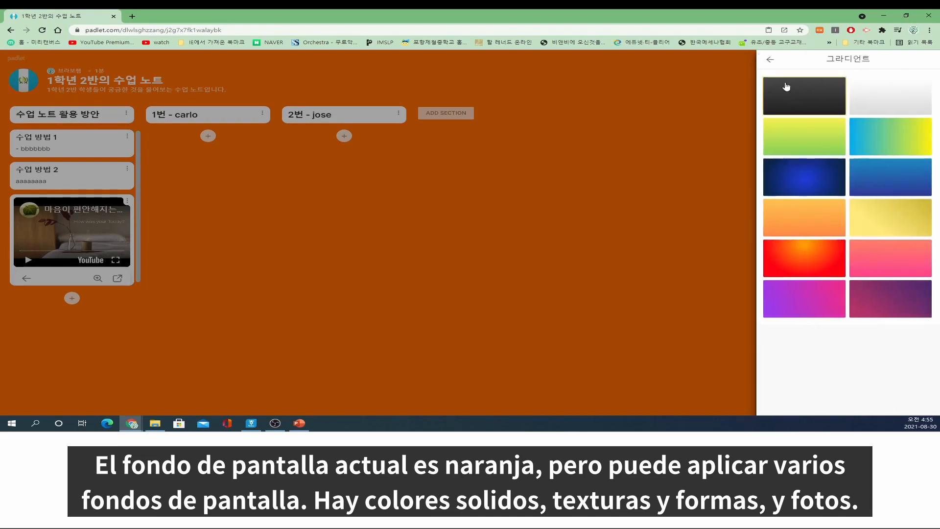
{"action": "left_click", "coordinate": [770, 60]}
{"action": "left_click", "coordinate": [805, 124]}
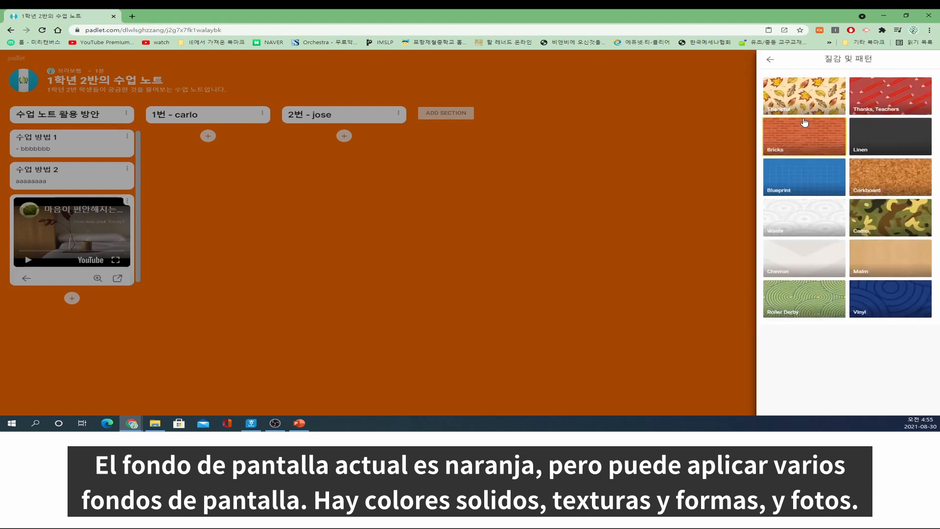
{"action": "left_click", "coordinate": [770, 61]}
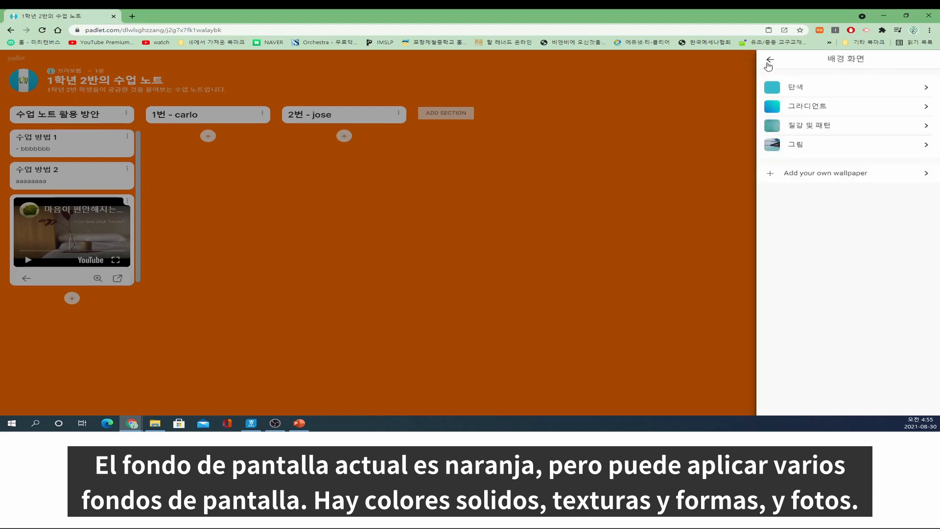
{"action": "left_click", "coordinate": [797, 145]}
{"action": "scroll", "coordinate": [771, 64], "scroll_direction": "down", "scroll_amount": 12}
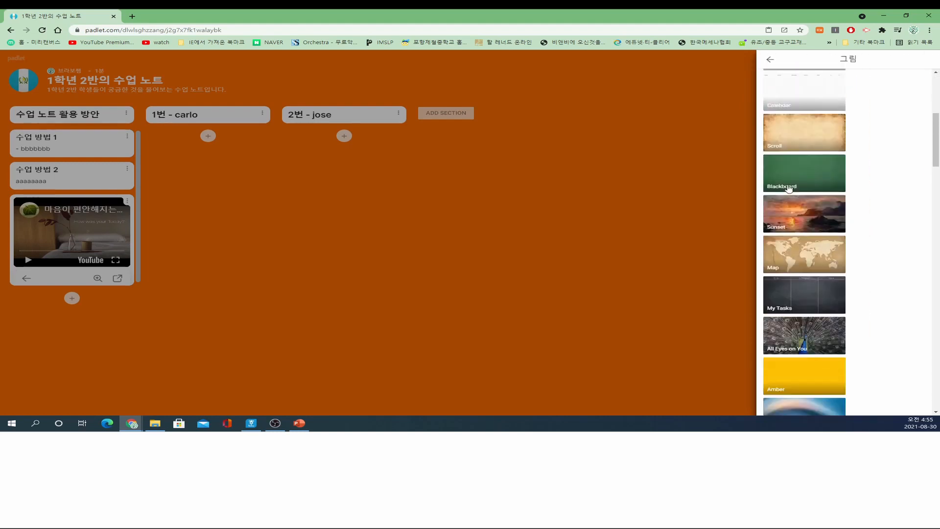
{"action": "left_click", "coordinate": [771, 60]}
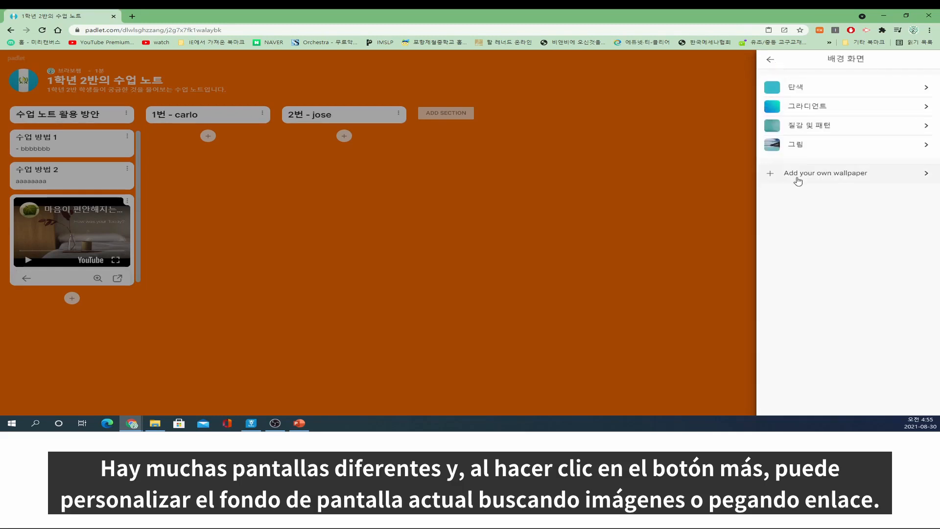
{"action": "left_click", "coordinate": [772, 178]}
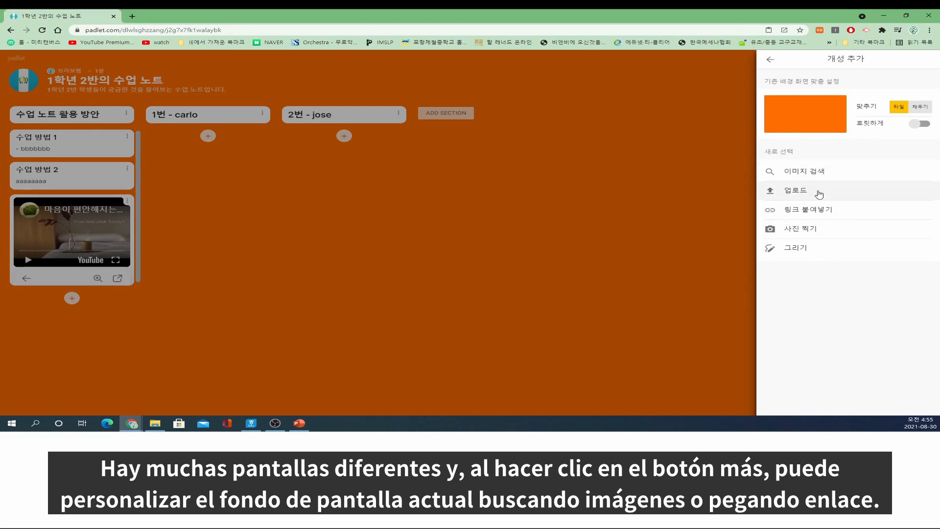
{"action": "left_click", "coordinate": [770, 61]}
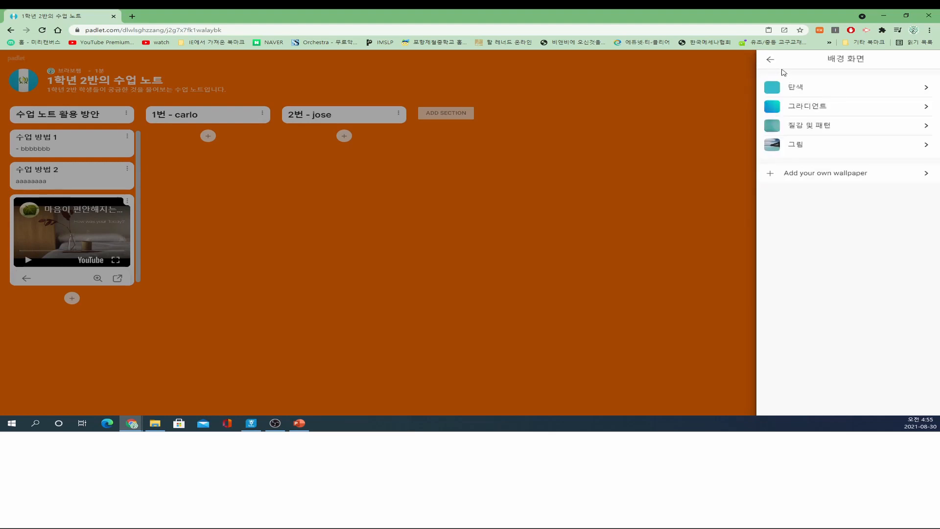
Set the padlet's wallpaper to the solid black colour and return to the main settings.
{"action": "left_click", "coordinate": [822, 89]}
{"action": "left_click", "coordinate": [812, 100]}
{"action": "left_click", "coordinate": [771, 60]}
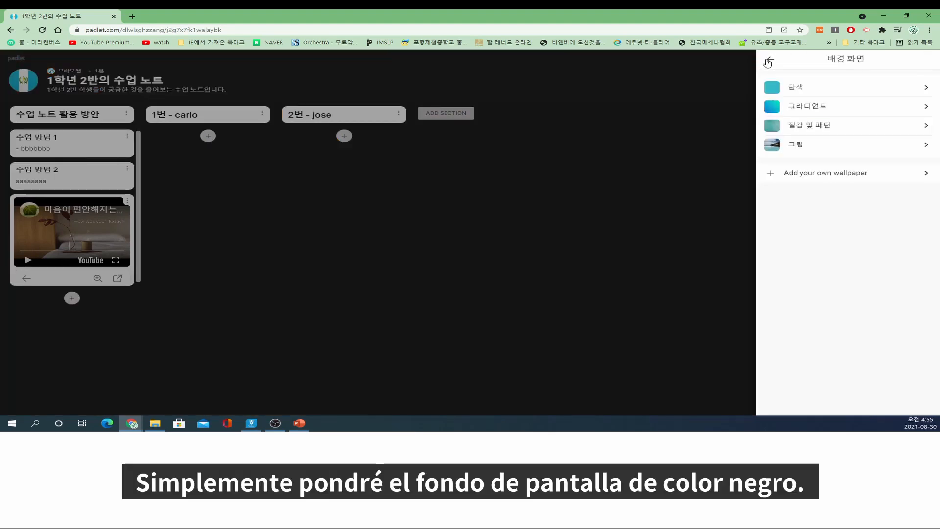
{"action": "left_click", "coordinate": [771, 62]}
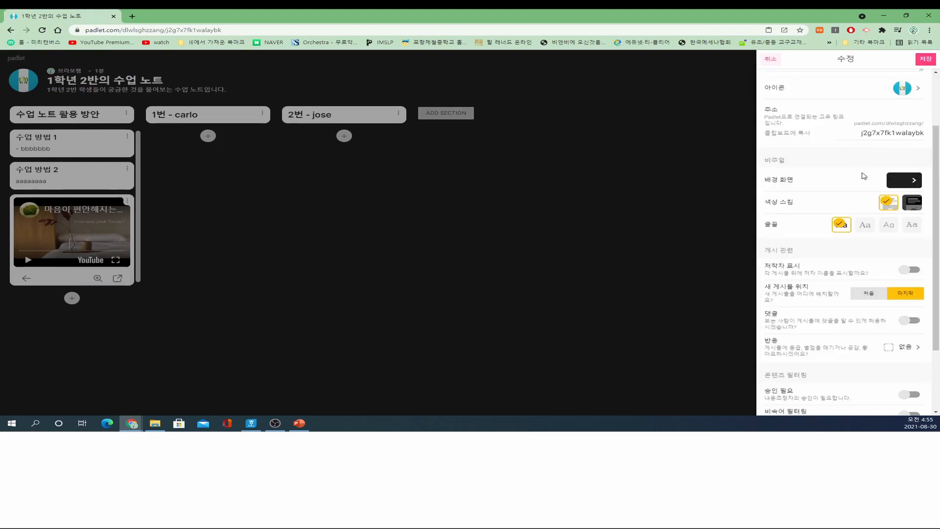
Try the three alternative fonts on the padlet and restore the default font.
{"action": "scroll", "coordinate": [866, 177], "scroll_direction": "down", "scroll_amount": 1}
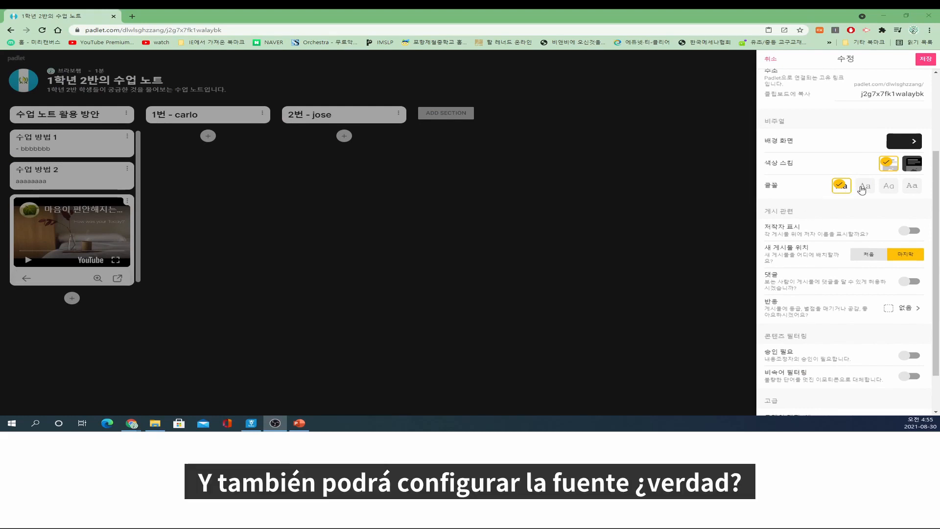
{"action": "left_click", "coordinate": [863, 190]}
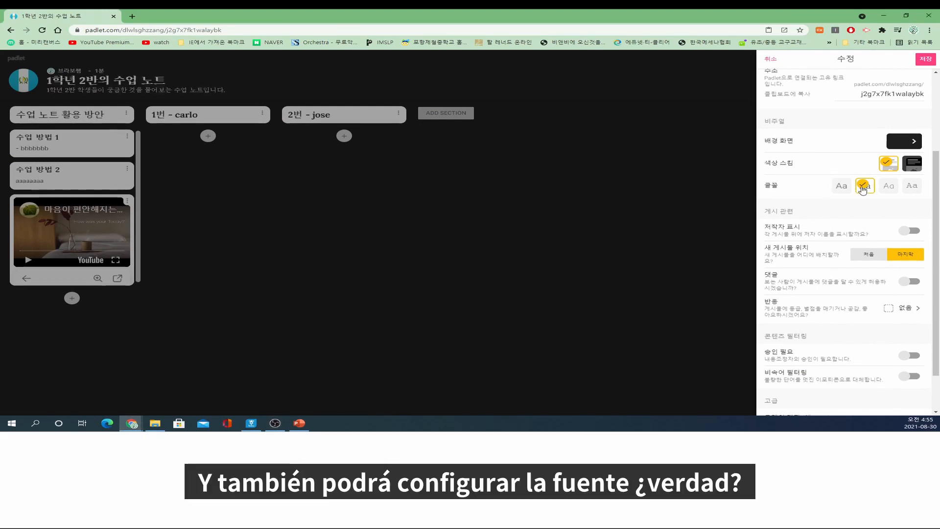
{"action": "left_click", "coordinate": [888, 187]}
{"action": "left_click", "coordinate": [910, 188]}
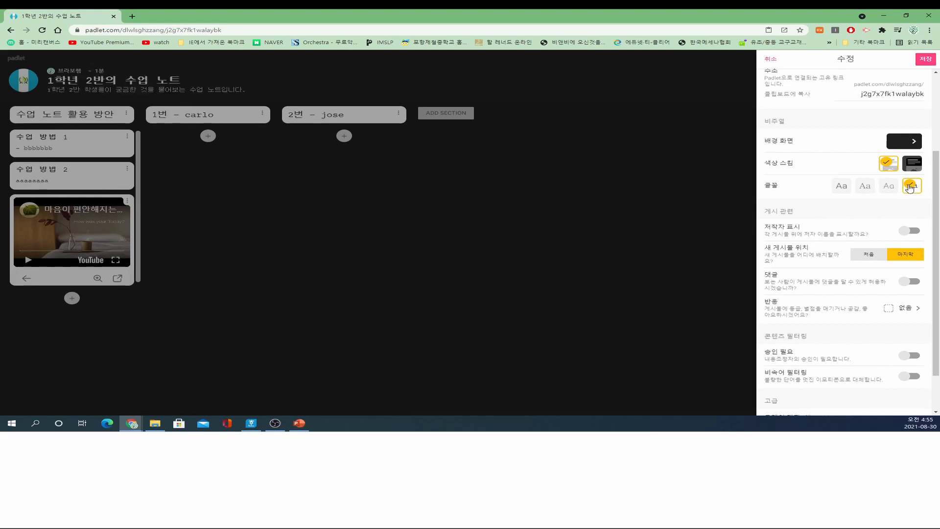
{"action": "left_click", "coordinate": [844, 187]}
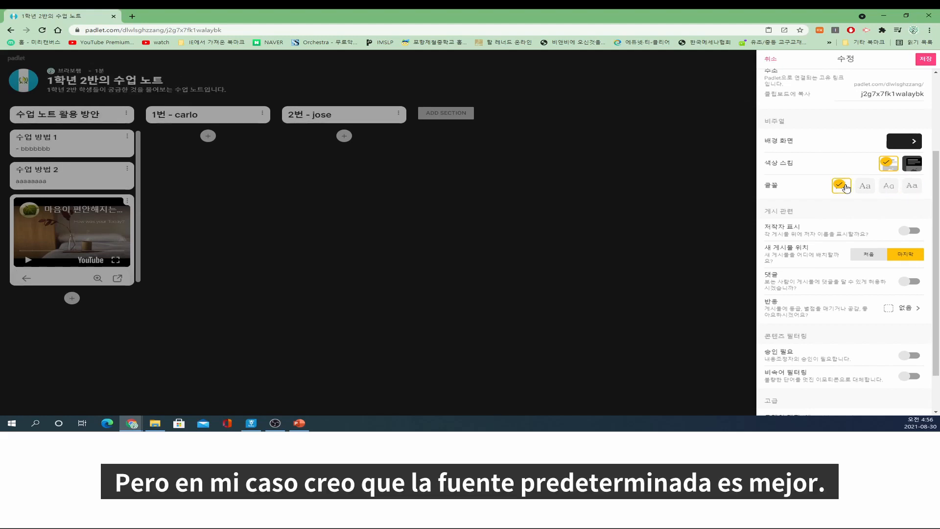
Turn on the attribution option that displays the author's name above each post.
{"action": "scroll", "coordinate": [793, 109], "scroll_direction": "down", "scroll_amount": 1}
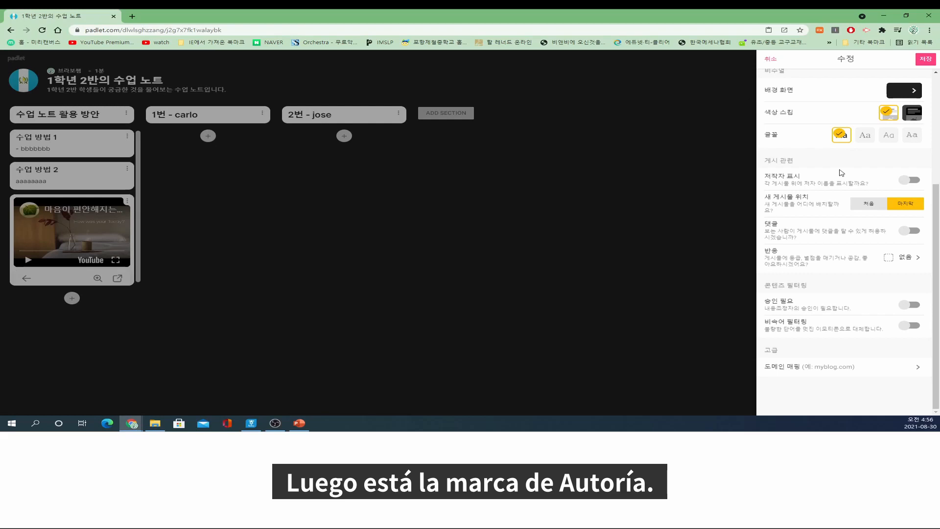
{"action": "left_click", "coordinate": [919, 184]}
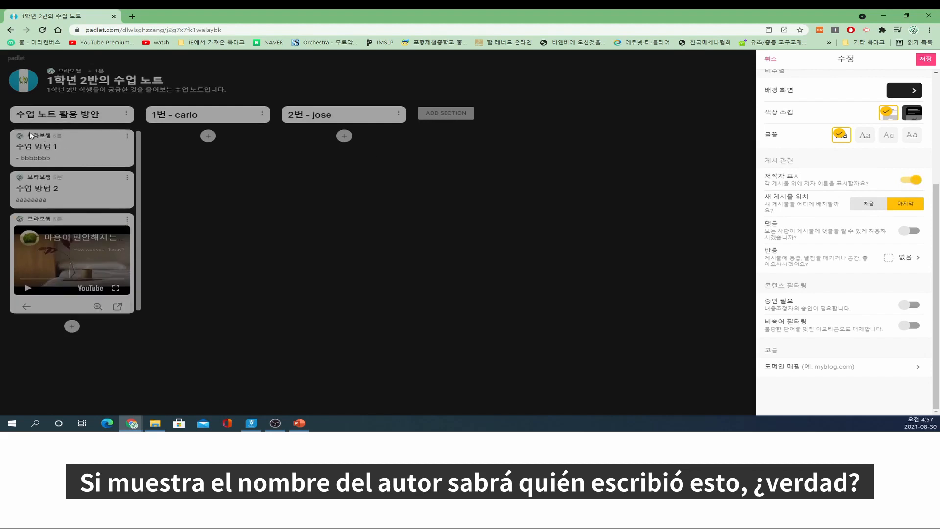
{"action": "left_click", "coordinate": [911, 183]}
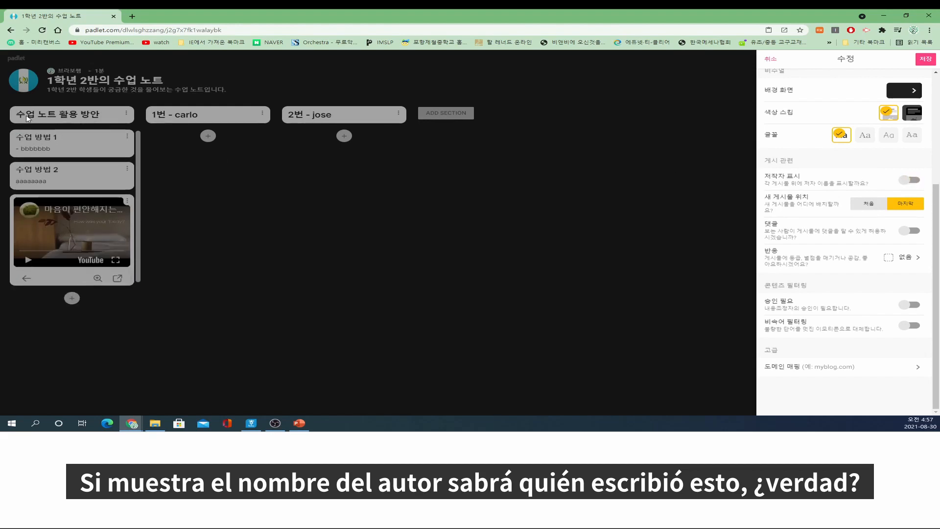
{"action": "left_click", "coordinate": [912, 181]}
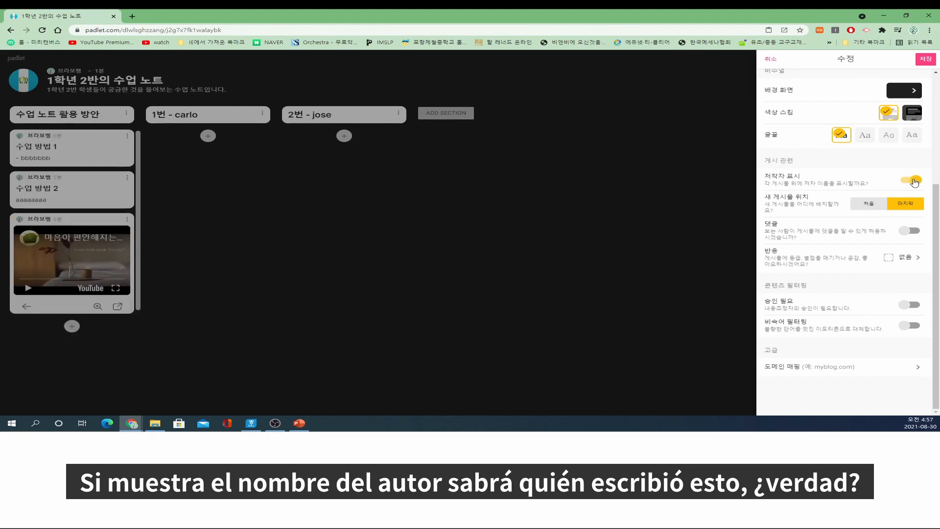
Compare the posts with author attribution off and on, leaving attribution turned on.
{"action": "left_click", "coordinate": [913, 181]}
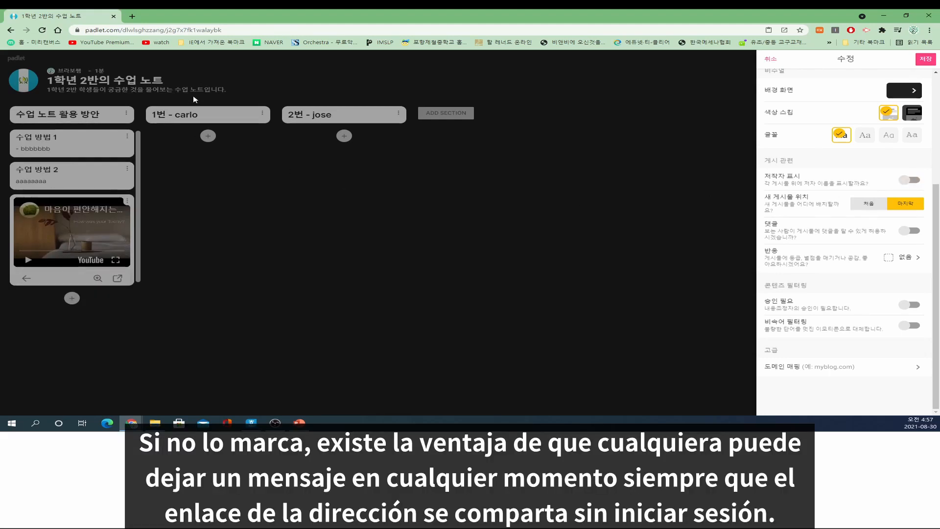
{"action": "scroll", "coordinate": [876, 147], "scroll_direction": "up", "scroll_amount": 2}
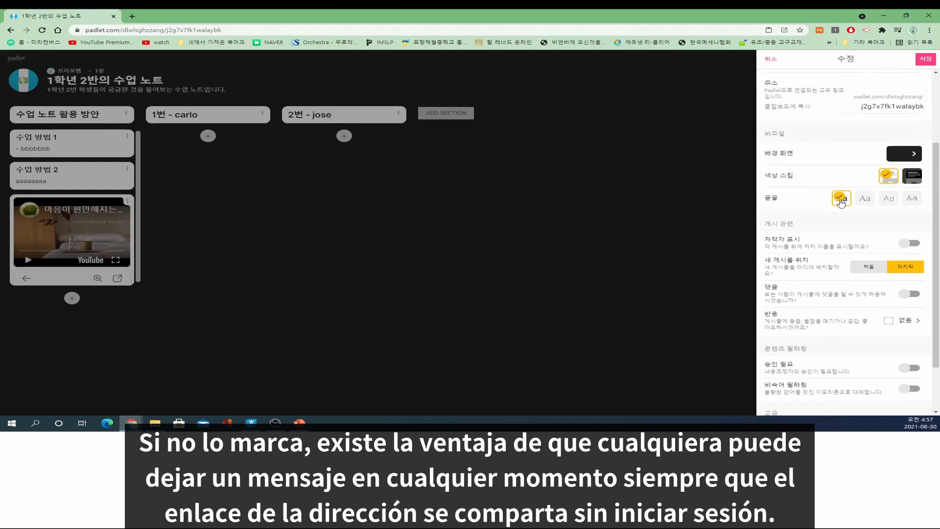
{"action": "scroll", "coordinate": [861, 231], "scroll_direction": "down", "scroll_amount": 2}
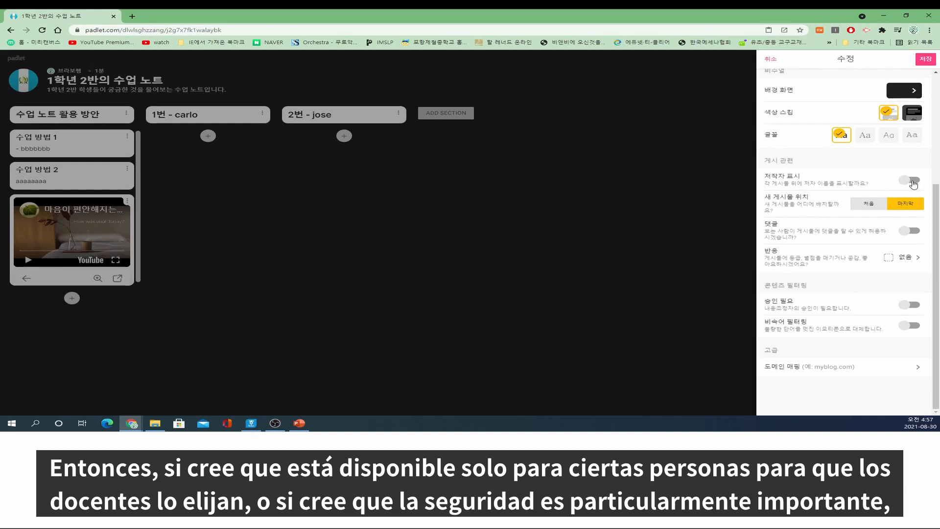
{"action": "left_click", "coordinate": [912, 180]}
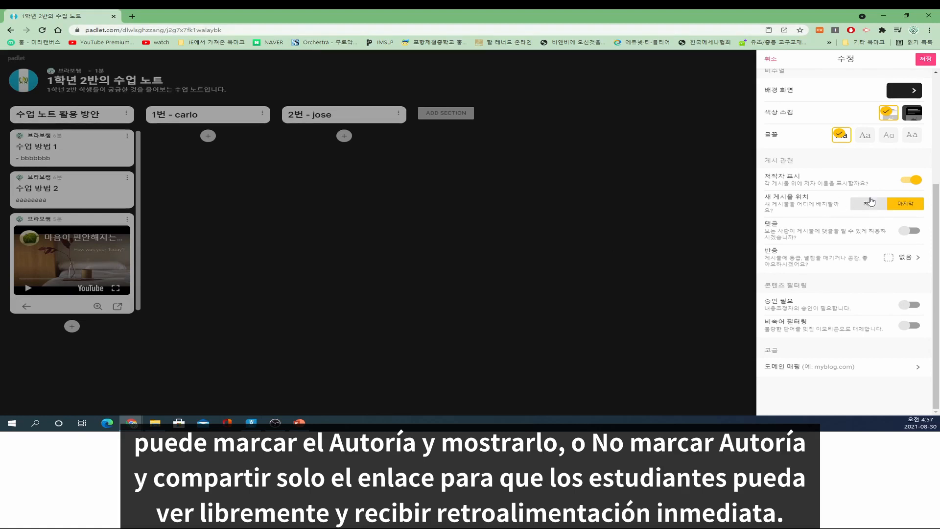
{"action": "left_click", "coordinate": [910, 180]}
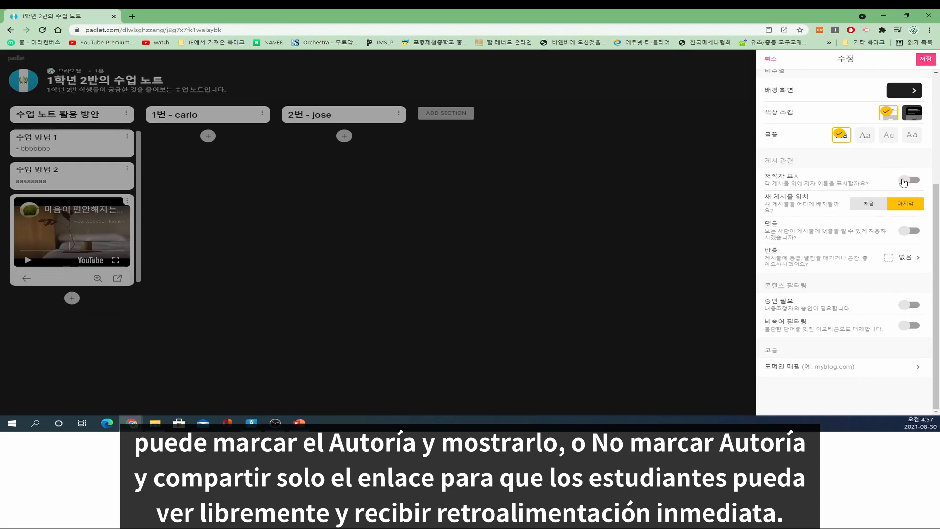
{"action": "left_click", "coordinate": [911, 180]}
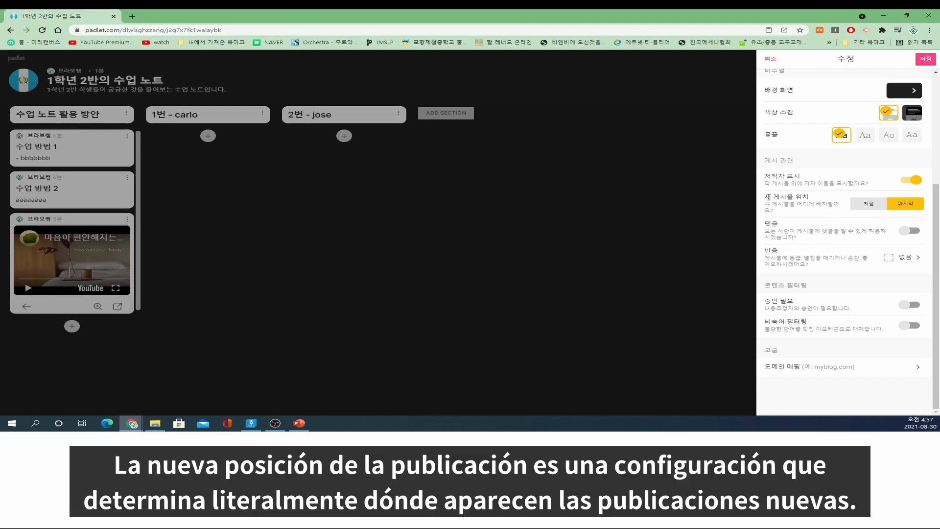
Try placing new posts first in each section and restore the last position.
{"action": "left_click_drag", "start_coordinate": [840, 204], "coordinate": [812, 207]}
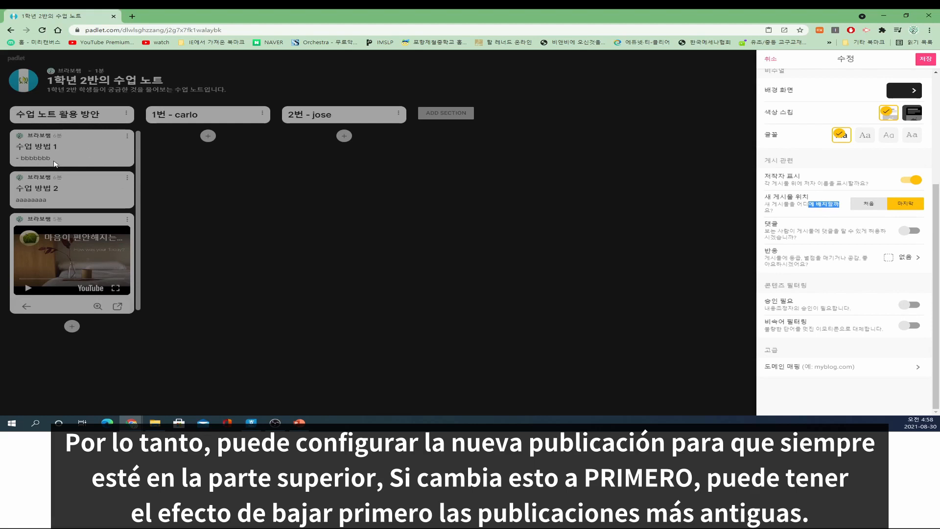
{"action": "left_click", "coordinate": [876, 210]}
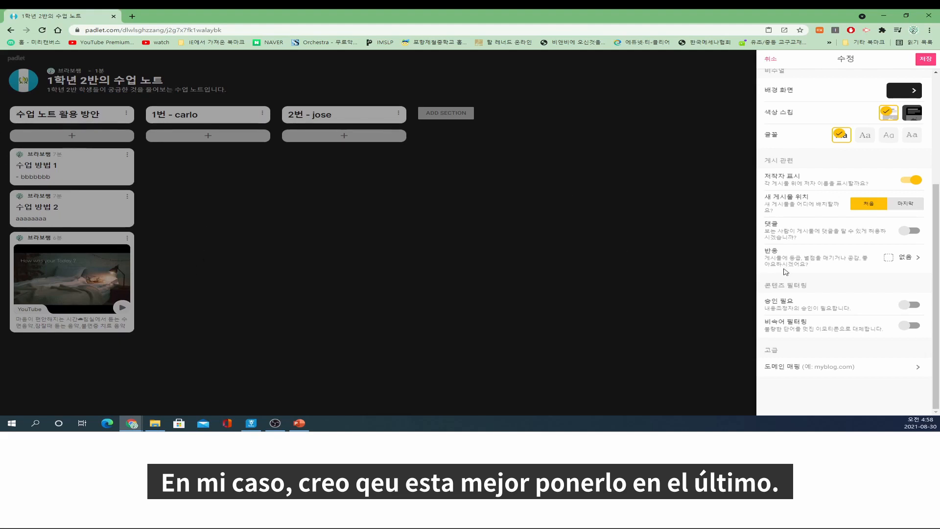
{"action": "left_click", "coordinate": [905, 205]}
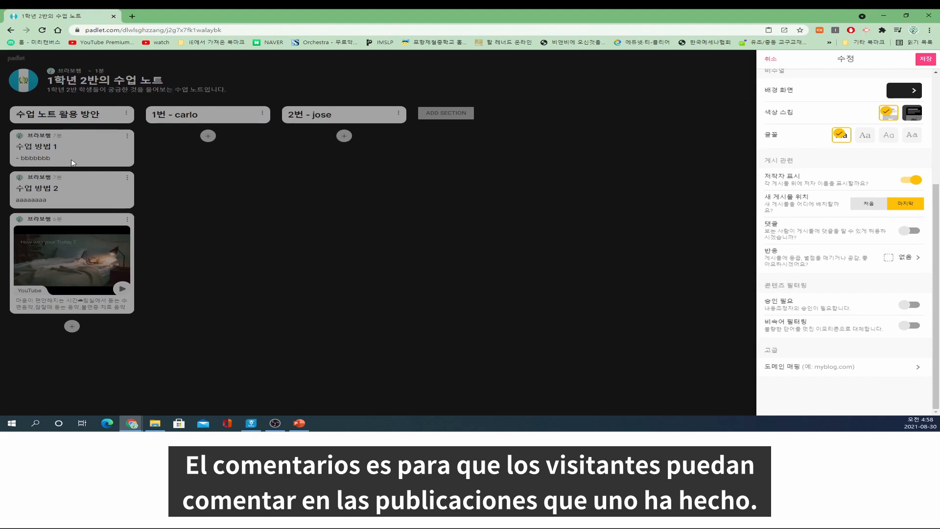
Turn on comments for the posts and set the reaction type to Like (좋아요).
{"action": "left_click", "coordinate": [919, 236]}
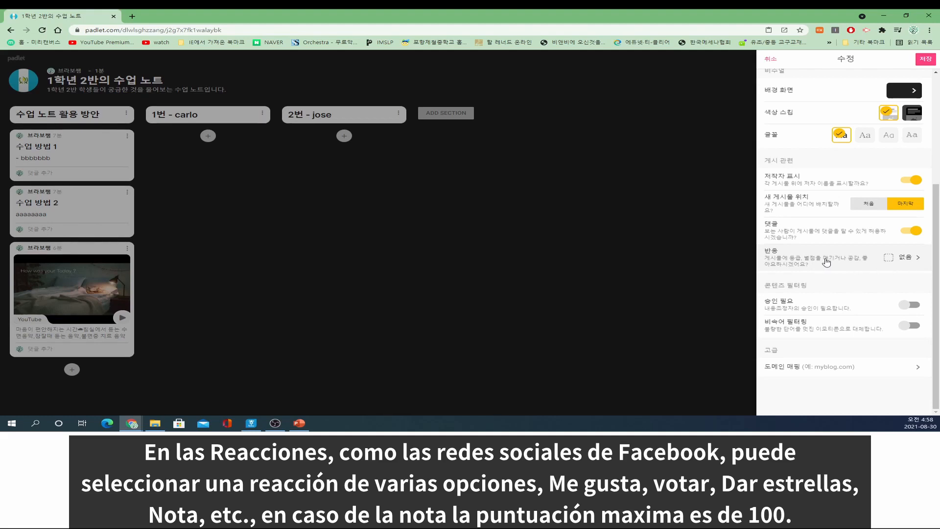
{"action": "left_click", "coordinate": [895, 261]}
{"action": "left_click", "coordinate": [823, 109]}
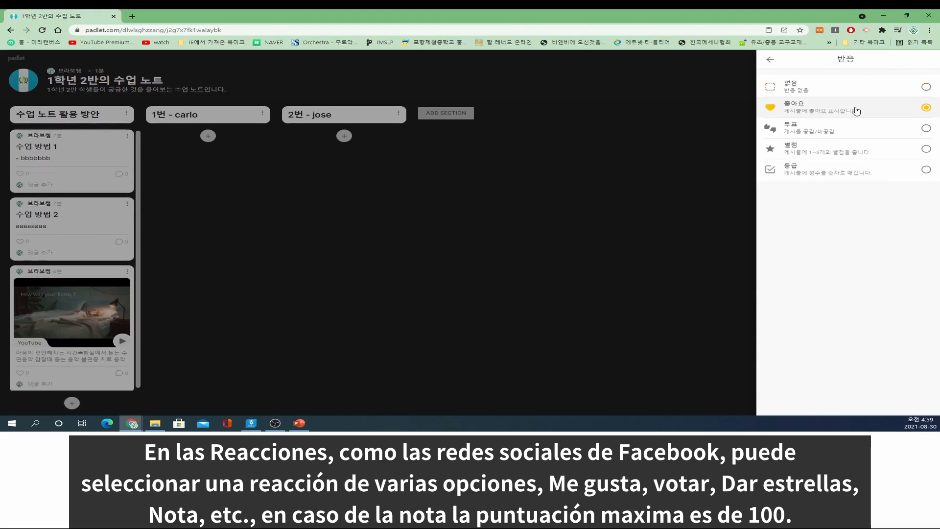
Try the voting, star rating, grade and no-reaction options on the posts and switch back to Like.
{"action": "left_click", "coordinate": [909, 126]}
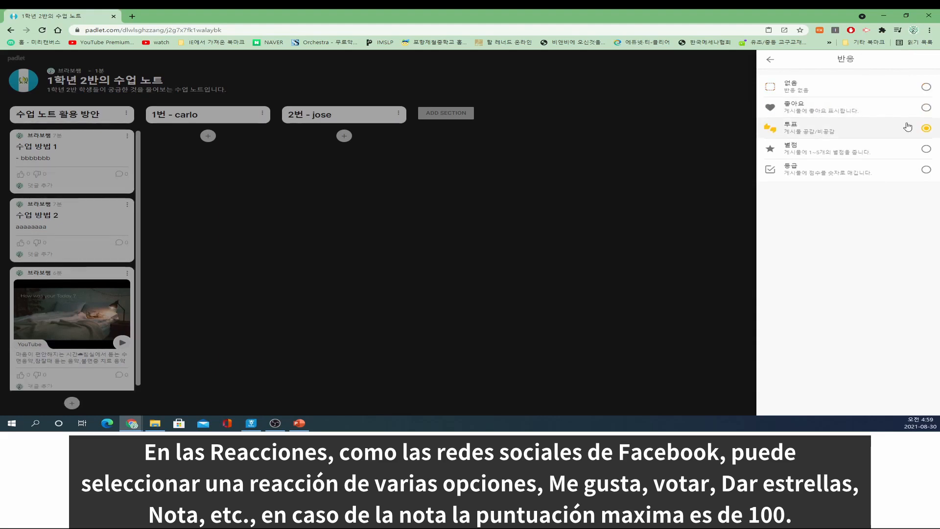
{"action": "left_click", "coordinate": [891, 148]}
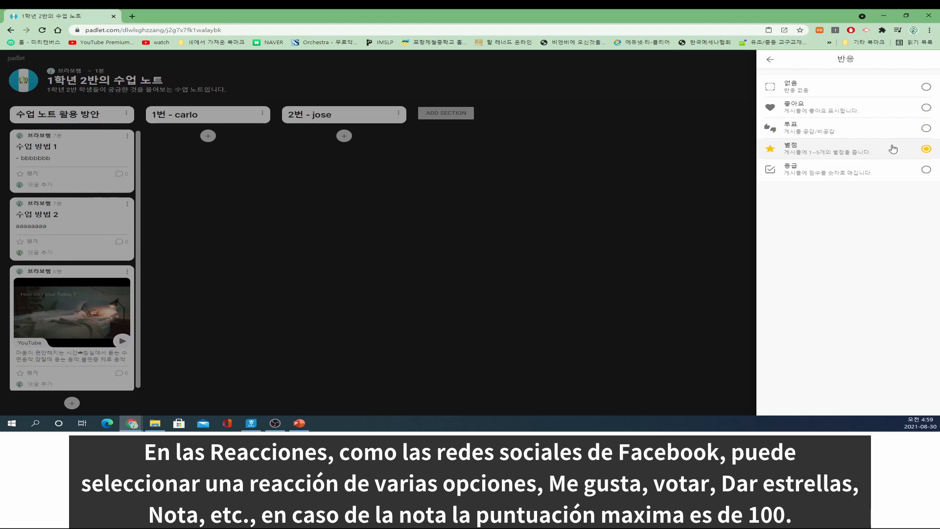
{"action": "left_click", "coordinate": [879, 170]}
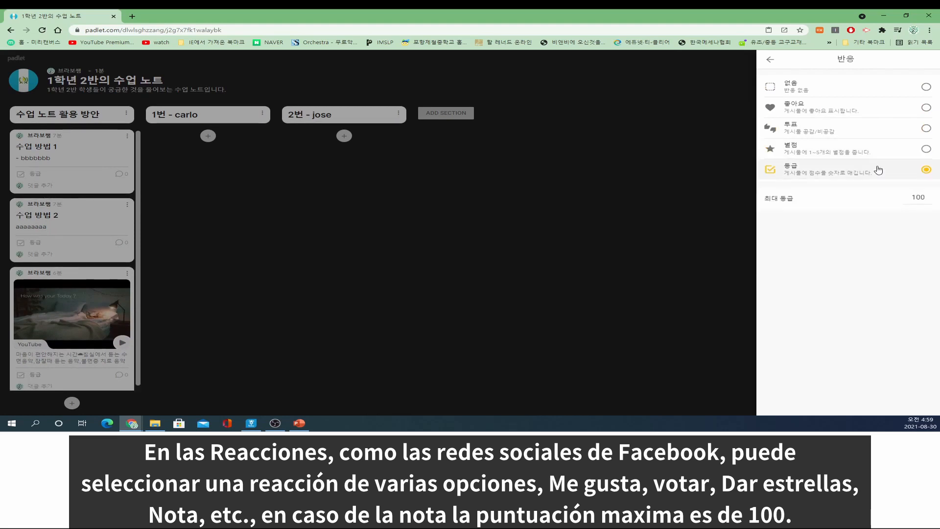
{"action": "left_click_drag", "start_coordinate": [911, 198], "coordinate": [930, 201]}
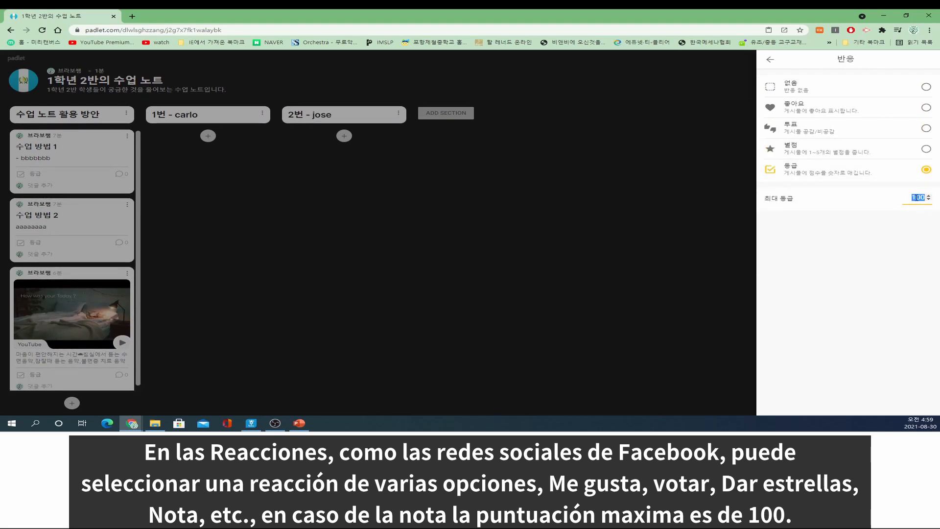
{"action": "left_click", "coordinate": [847, 129]}
{"action": "left_click", "coordinate": [848, 114]}
{"action": "left_click", "coordinate": [848, 129]}
{"action": "left_click", "coordinate": [849, 149]}
{"action": "left_click", "coordinate": [849, 171]}
{"action": "left_click", "coordinate": [854, 150]}
{"action": "left_click", "coordinate": [852, 130]}
{"action": "left_click", "coordinate": [850, 94]}
{"action": "left_click", "coordinate": [845, 110]}
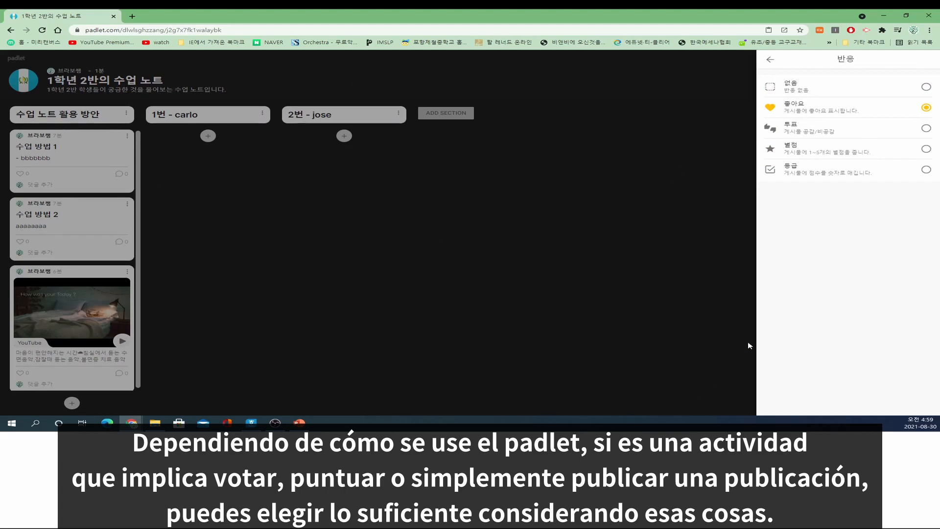
Try voting and star rating once more, settle on the Like reaction and return to the main settings.
{"action": "left_click", "coordinate": [848, 130]}
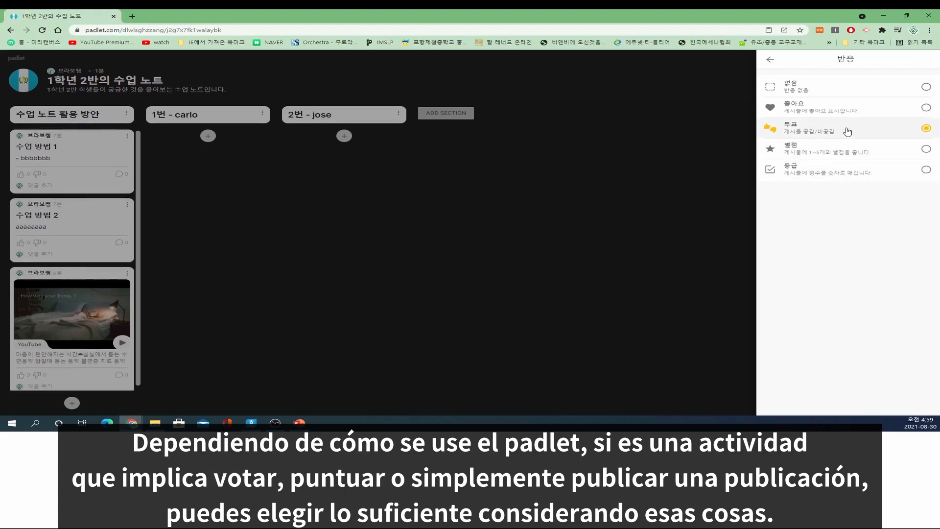
{"action": "left_click", "coordinate": [837, 149]}
{"action": "left_click", "coordinate": [827, 108]}
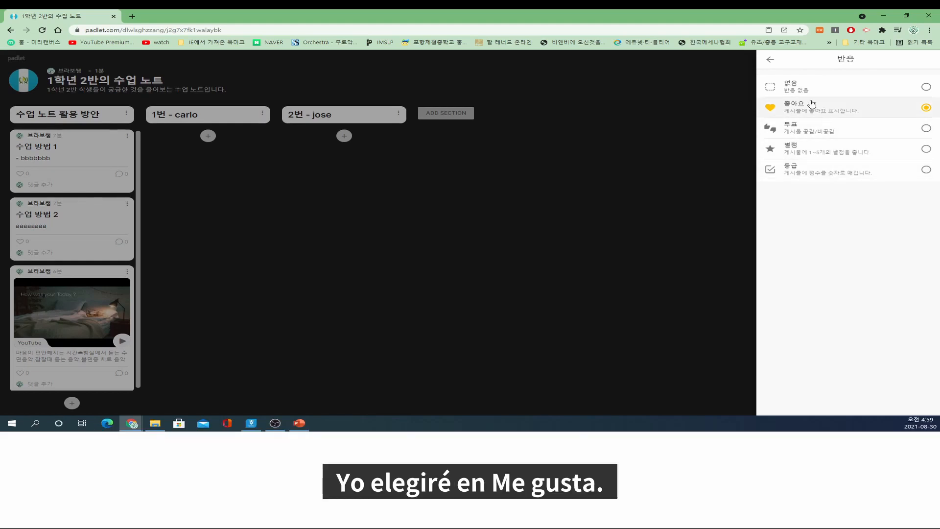
{"action": "left_click", "coordinate": [770, 60]}
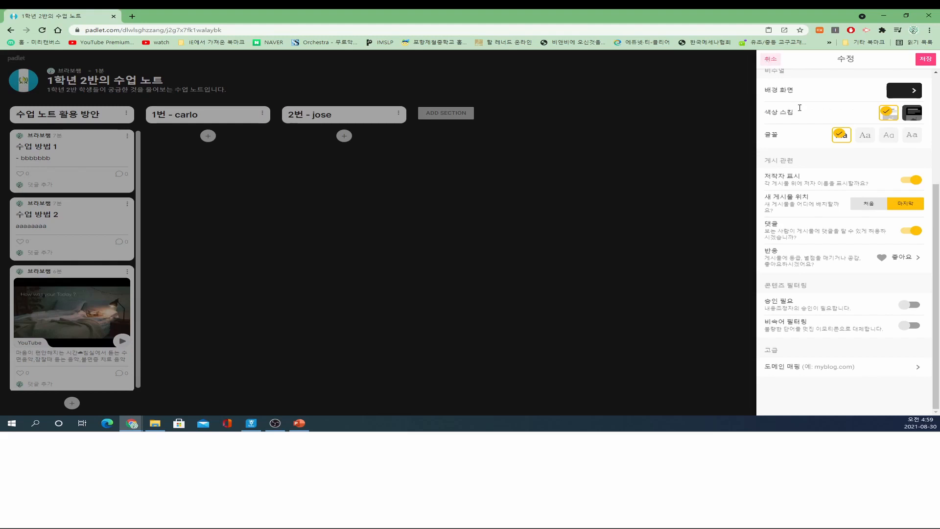
Turn on the content filtering option that requires moderator approval for posts.
{"action": "left_click_drag", "start_coordinate": [765, 286], "coordinate": [809, 287]}
{"action": "left_click", "coordinate": [812, 288]}
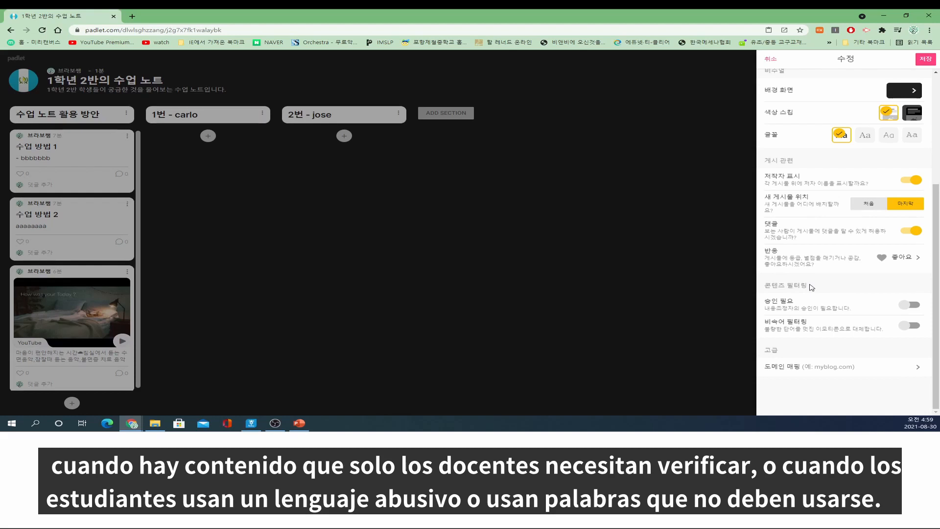
{"action": "left_click_drag", "start_coordinate": [765, 323], "coordinate": [808, 322]}
{"action": "left_click", "coordinate": [805, 322]}
{"action": "left_click", "coordinate": [755, 300]}
{"action": "left_click", "coordinate": [809, 306]}
{"action": "left_click_drag", "start_coordinate": [765, 301], "coordinate": [809, 303]}
{"action": "left_click", "coordinate": [815, 303]}
{"action": "left_click", "coordinate": [914, 306]}
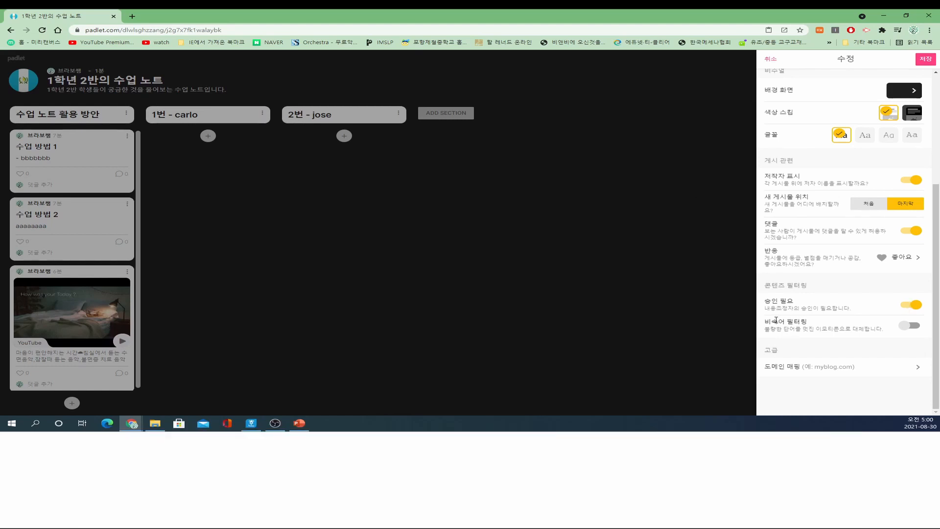
Turn on the profanity filter that replaces bad words with emojis.
{"action": "left_click_drag", "start_coordinate": [769, 322], "coordinate": [811, 323]}
{"action": "left_click", "coordinate": [812, 323]}
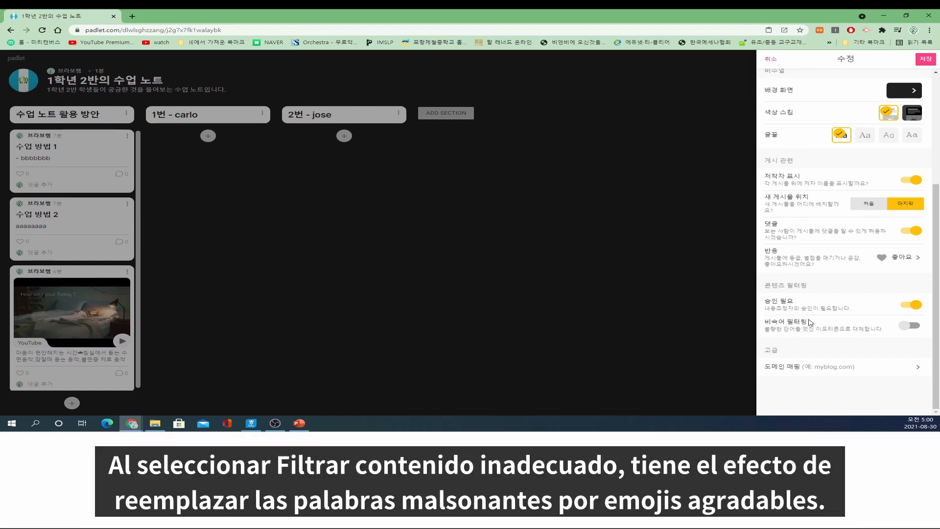
{"action": "left_click", "coordinate": [915, 328]}
{"action": "left_click_drag", "start_coordinate": [765, 322], "coordinate": [814, 330]}
{"action": "left_click", "coordinate": [815, 322]}
{"action": "left_click", "coordinate": [852, 330]}
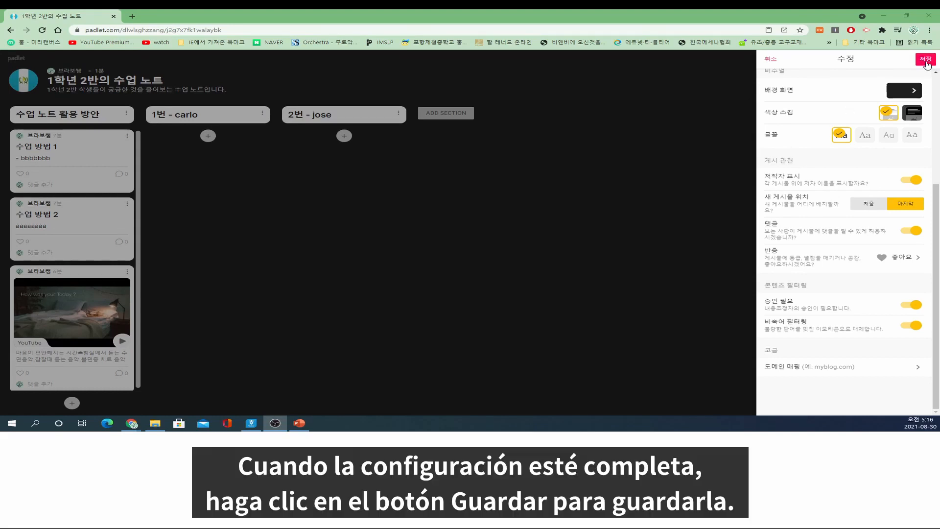
Save and close the padlet's settings, and return to the dashboard.
{"action": "left_click", "coordinate": [923, 64]}
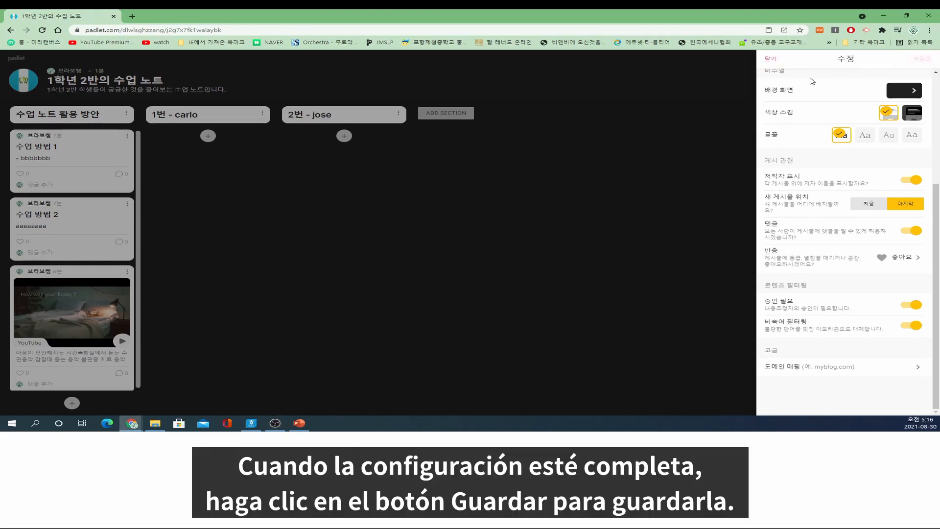
{"action": "left_click", "coordinate": [772, 59]}
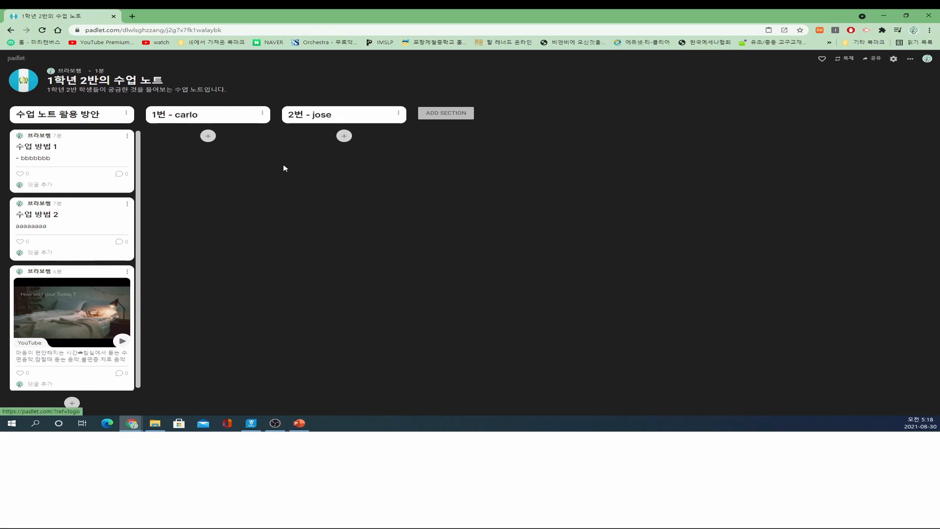
{"action": "left_click", "coordinate": [20, 60]}
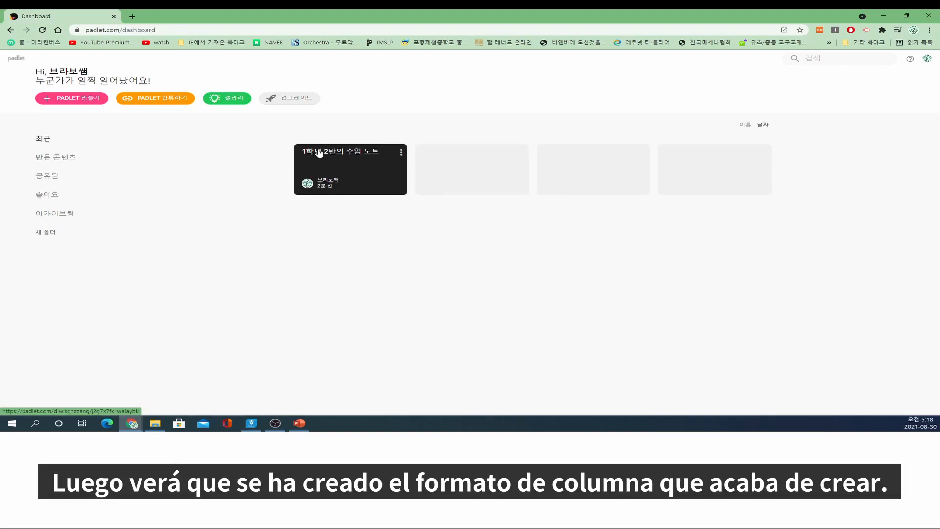
Create a new padlet with the Grid (그리드) layout and close its settings.
{"action": "left_click", "coordinate": [72, 98]}
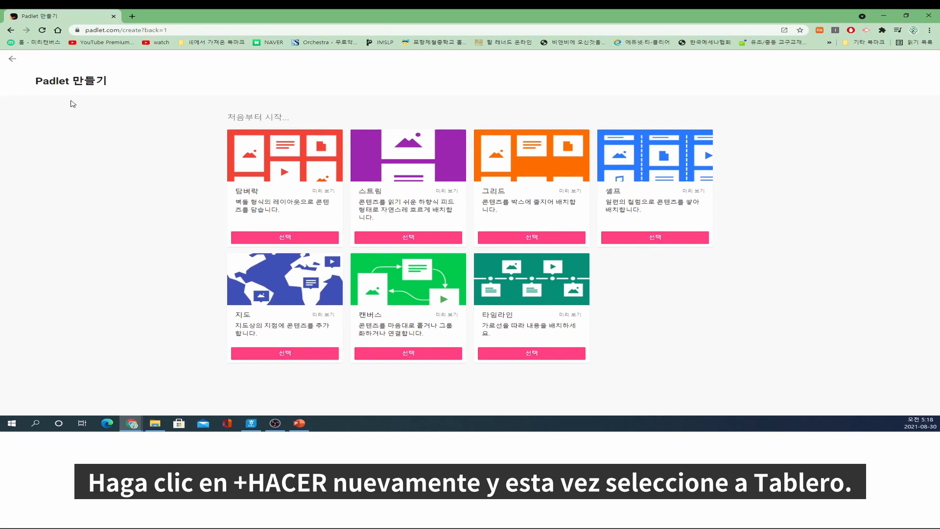
{"action": "left_click", "coordinate": [543, 239]}
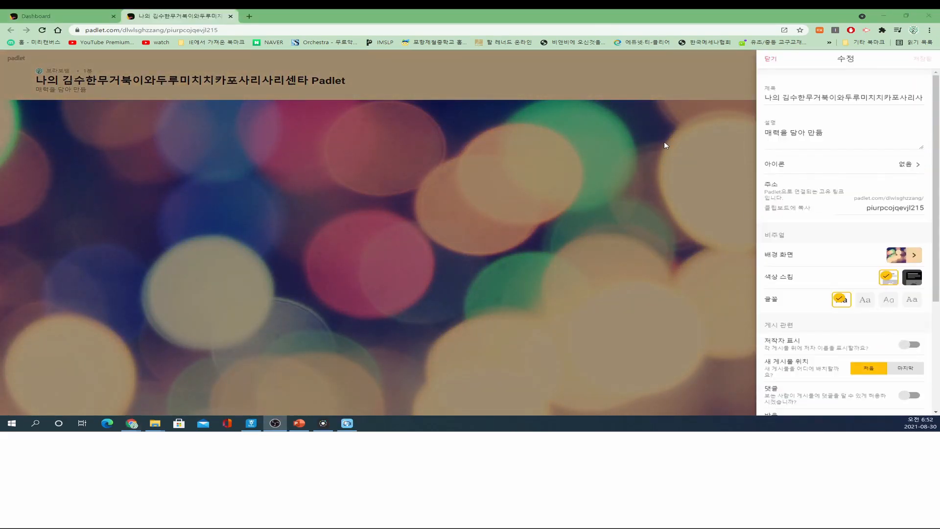
{"action": "left_click", "coordinate": [666, 146]}
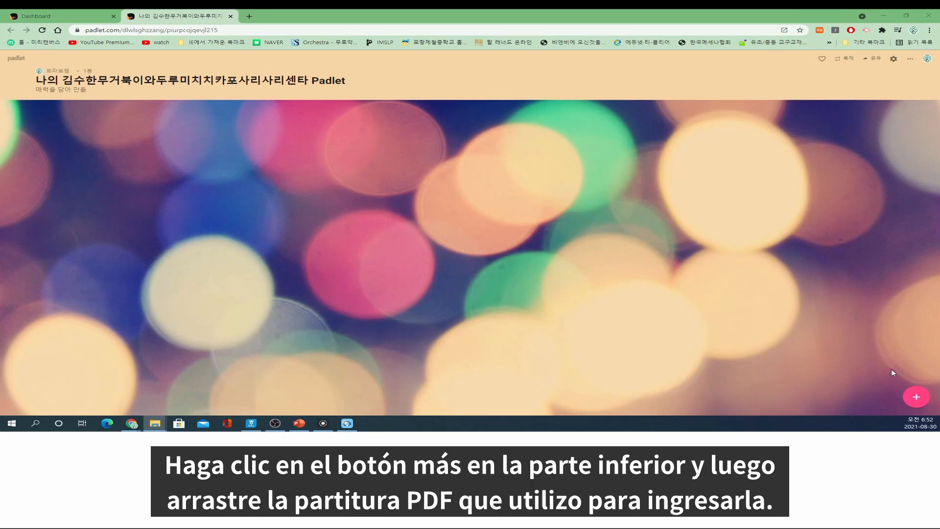
Publish a new post with the 애국가 score PDF attached.
{"action": "left_click", "coordinate": [917, 397]}
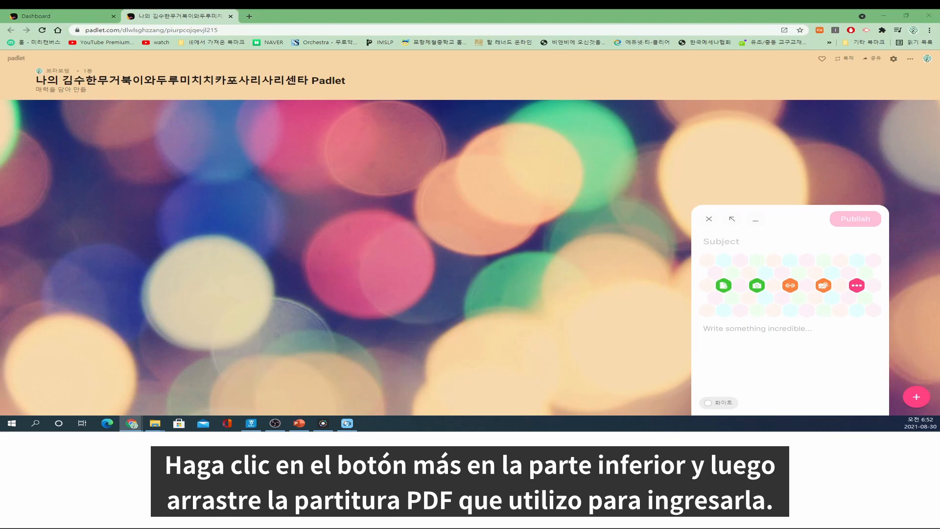
{"action": "left_click_drag", "start_coordinate": [938, 146], "coordinate": [771, 282]}
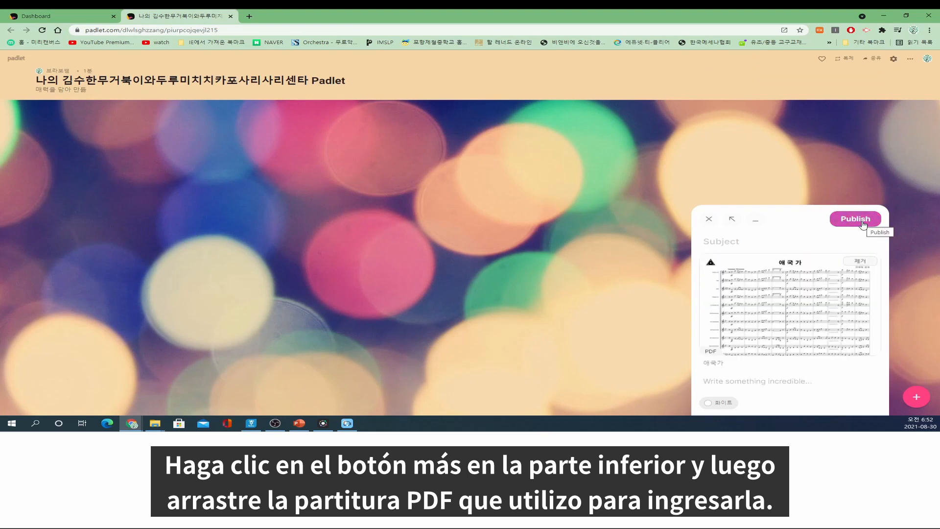
{"action": "left_click", "coordinate": [862, 220]}
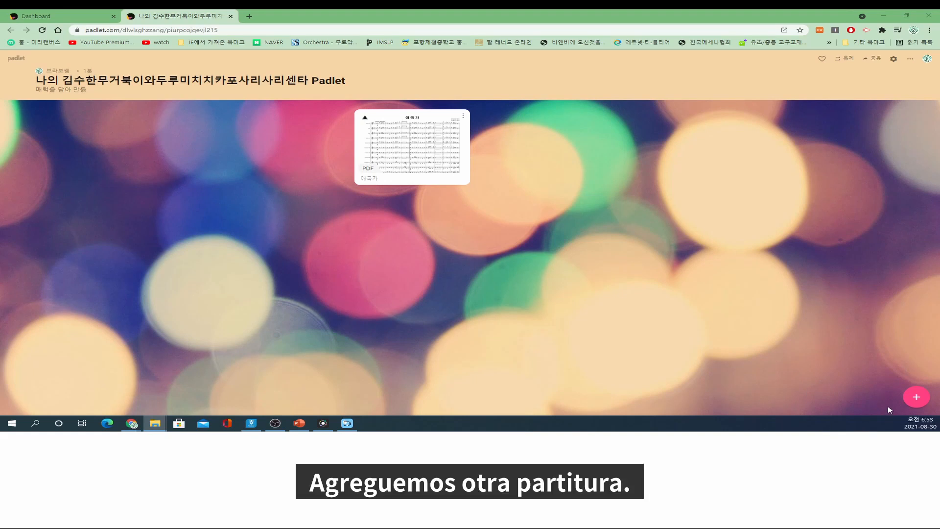
Publish another post with the B. T. S. score PDF attached.
{"action": "left_click", "coordinate": [916, 396]}
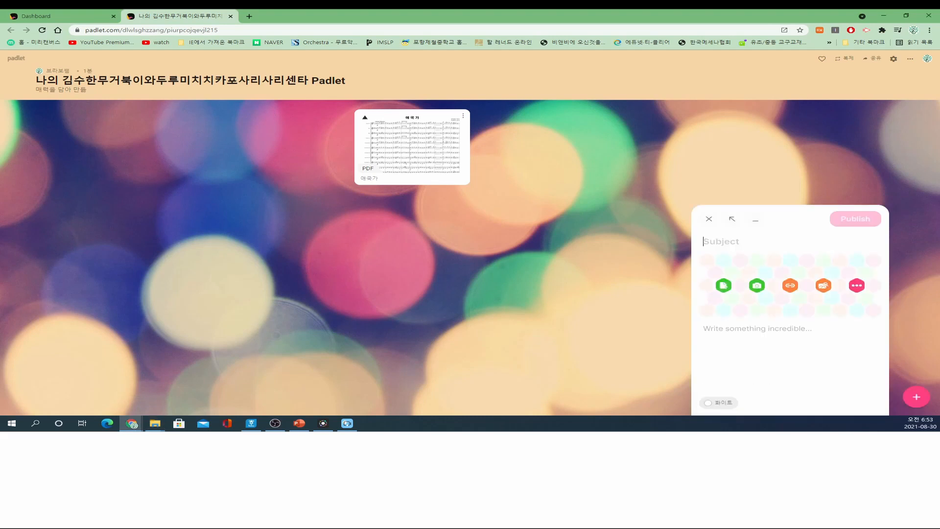
{"action": "left_click_drag", "start_coordinate": [939, 196], "coordinate": [833, 254]}
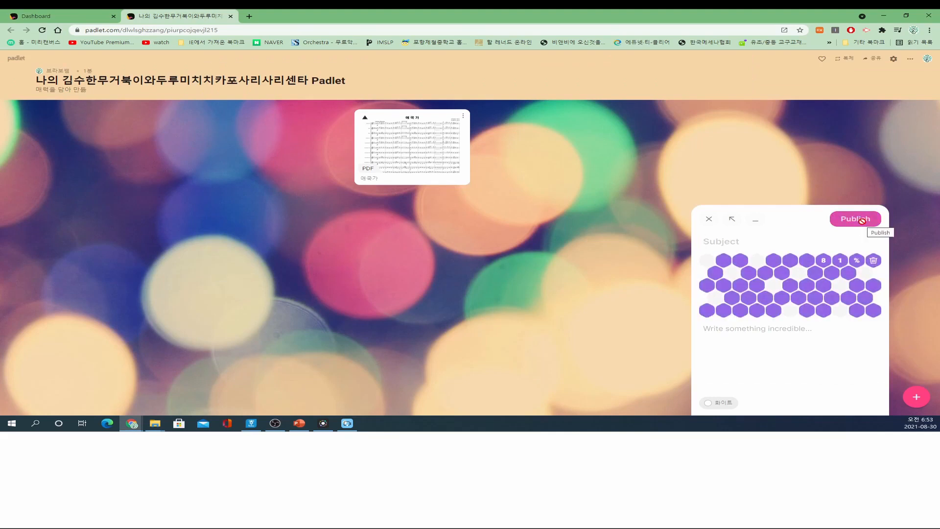
{"action": "left_click", "coordinate": [851, 221]}
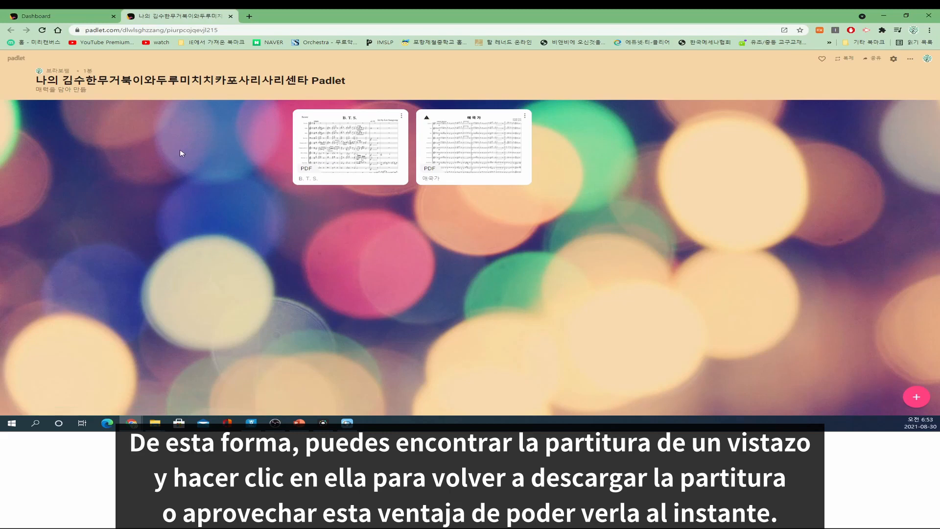
View the pages of the B. T. S. score PDF from its post, and close the viewer.
{"action": "left_click", "coordinate": [341, 147]}
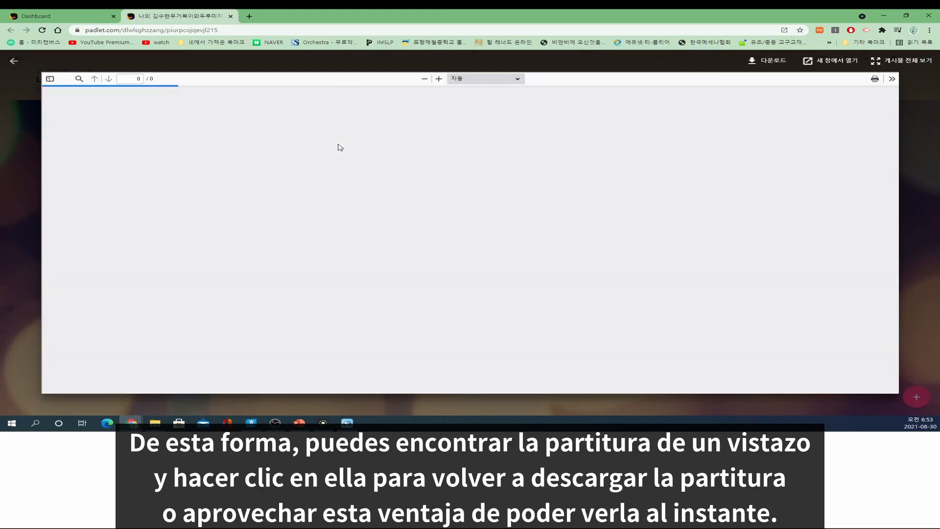
{"action": "scroll", "coordinate": [573, 183], "scroll_direction": "down", "scroll_amount": 10}
{"action": "scroll", "coordinate": [573, 184], "scroll_direction": "down", "scroll_amount": 15}
{"action": "scroll", "coordinate": [571, 184], "scroll_direction": "down", "scroll_amount": 5}
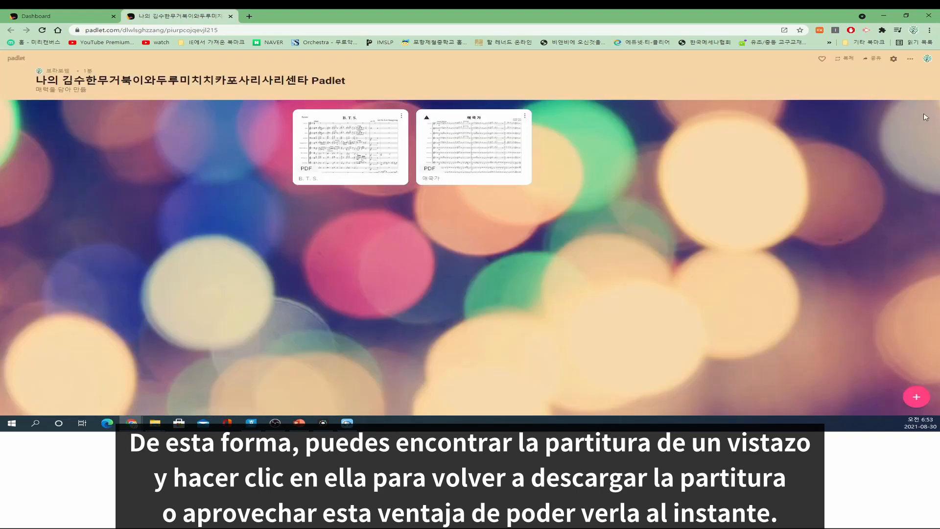
{"action": "left_click", "coordinate": [660, 229]}
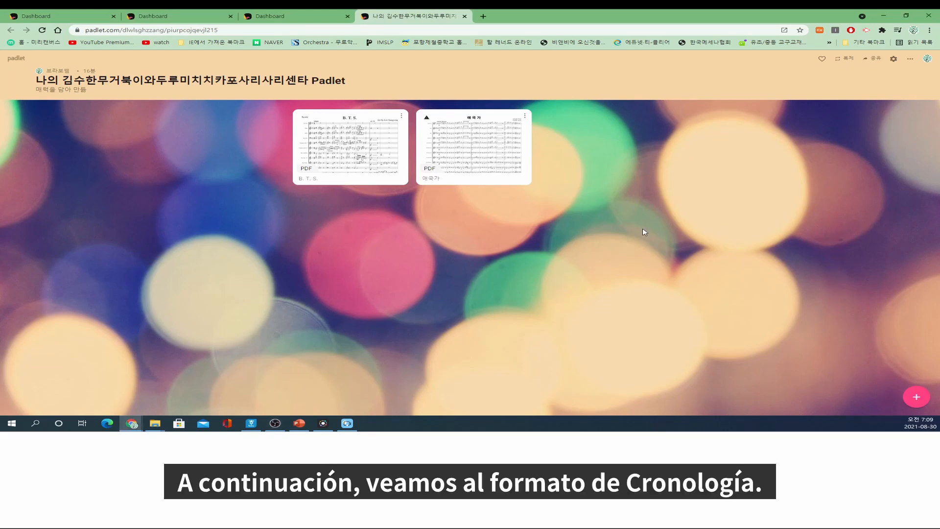
Return to the dashboard, create a new padlet with the Timeline (타임라인) layout and close its settings.
{"action": "left_click", "coordinate": [19, 63]}
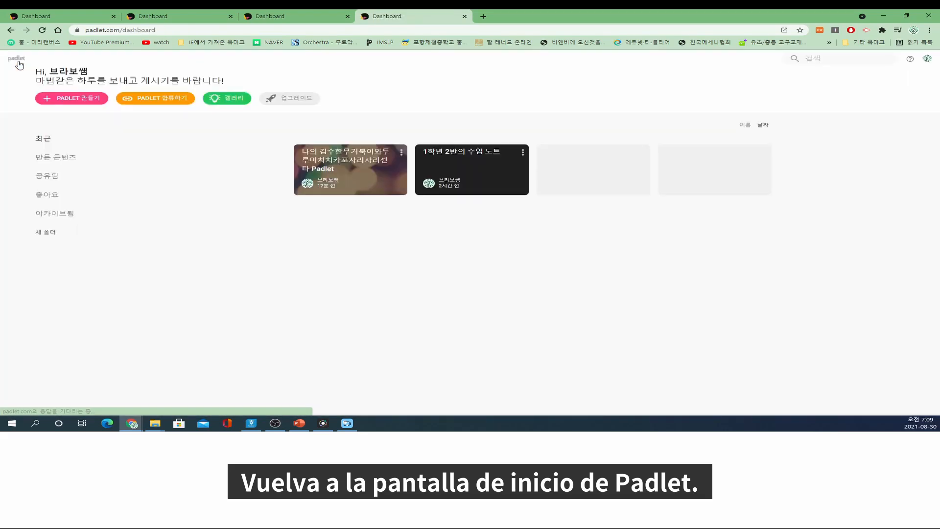
{"action": "key", "text": "alt+Tab"}
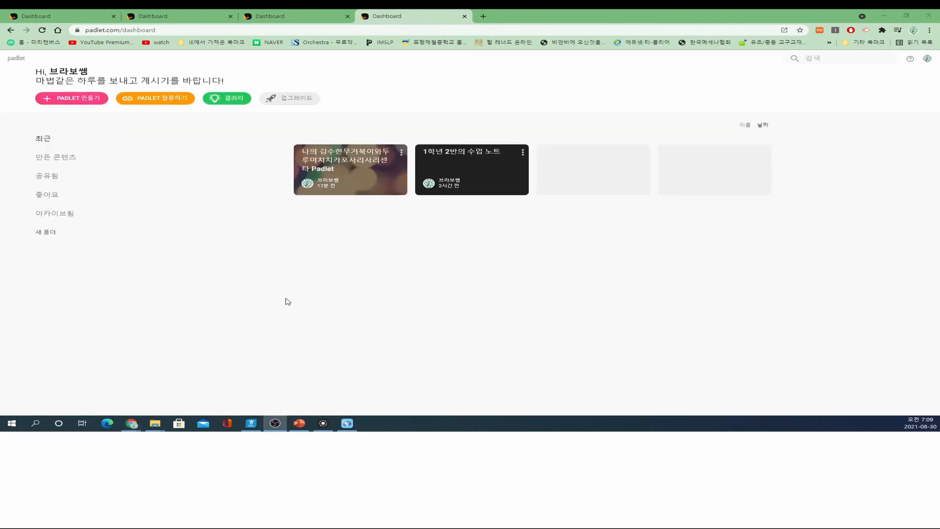
{"action": "left_click", "coordinate": [78, 98]}
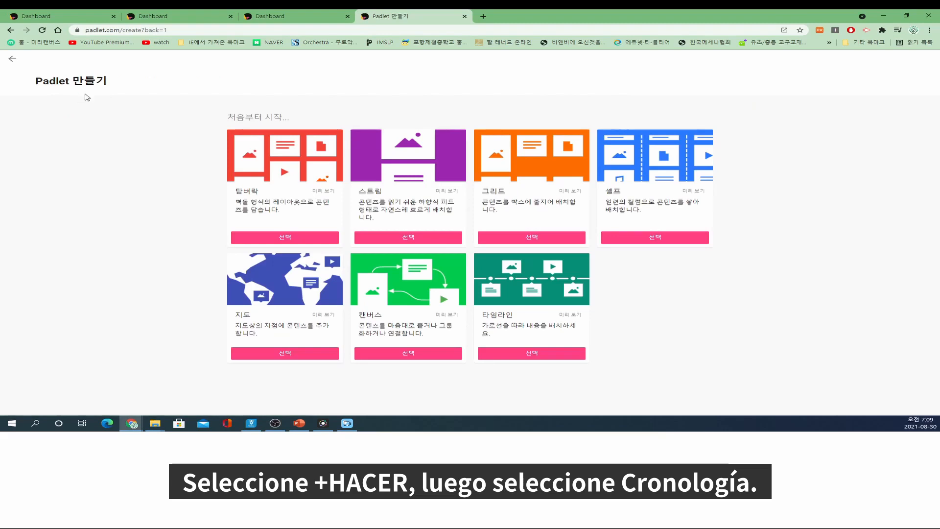
{"action": "left_click", "coordinate": [569, 355]}
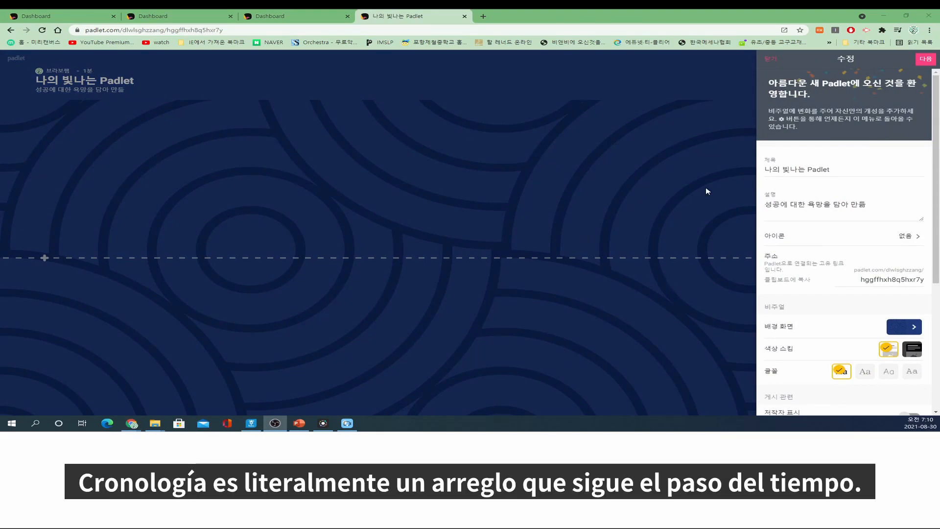
{"action": "left_click", "coordinate": [405, 191]}
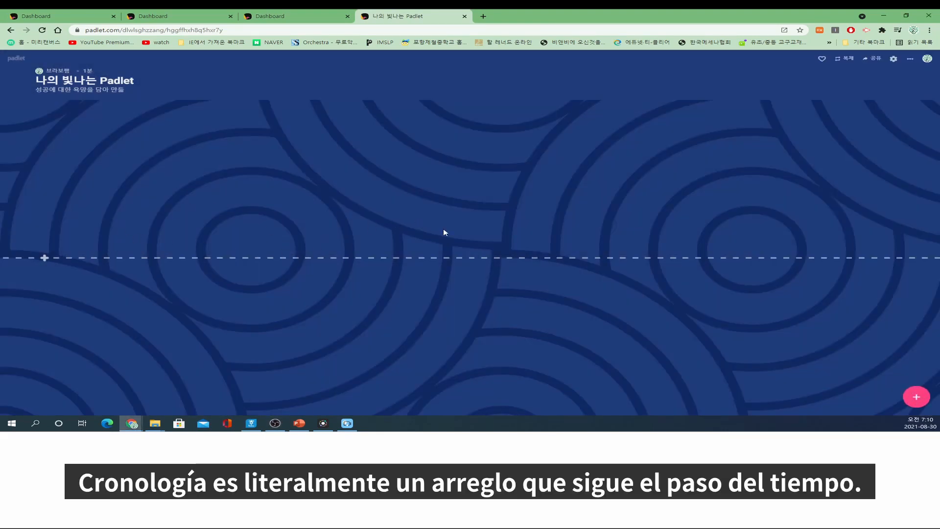
Publish a first post titled 1학기 개강 at the start of the timeline.
{"action": "left_click", "coordinate": [45, 260]}
{"action": "left_click", "coordinate": [732, 243]}
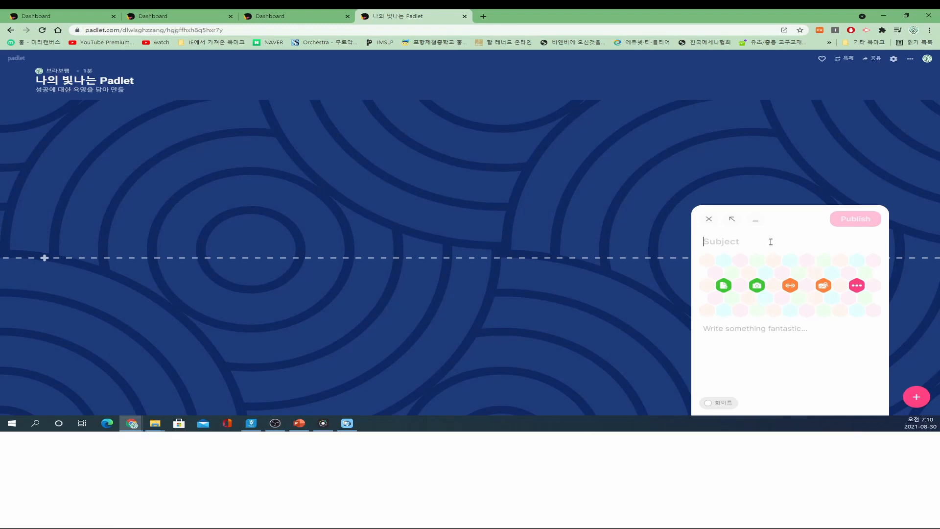
{"action": "type", "text": "1gkrr"}
{"action": "key", "text": "BackSpace"}
{"action": "key", "text": "BackSpace"}
{"action": "key", "text": "BackSpace"}
{"action": "key", "text": "BackSpace"}
{"action": "key", "text": "Hangul"}
{"action": "type", "text": "학기 개강"}
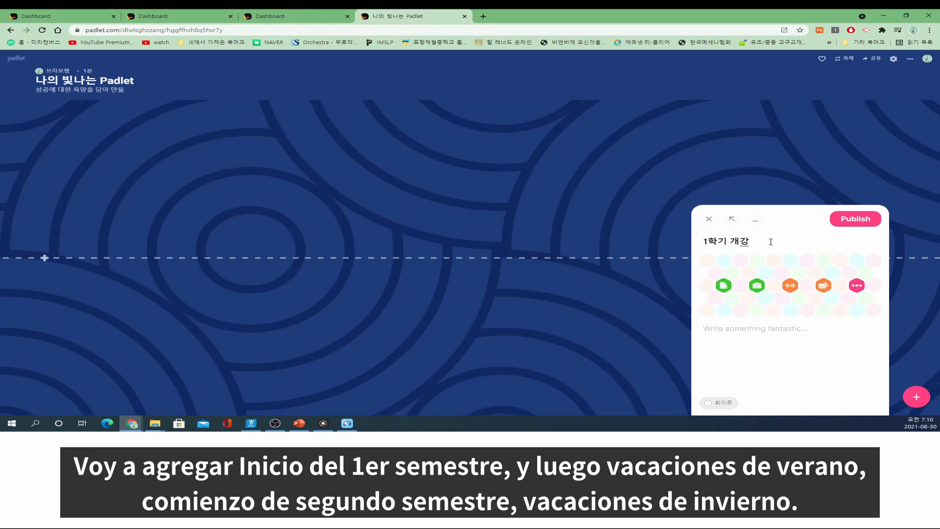
{"action": "left_click", "coordinate": [862, 227]}
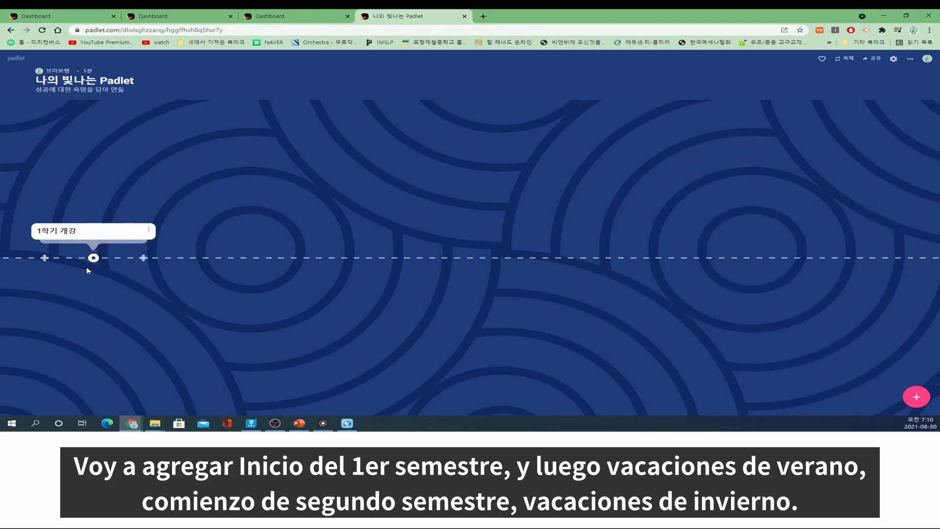
Publish a post titled 여름방학 on the timeline after the 1학기 개강 post.
{"action": "left_click", "coordinate": [145, 260]}
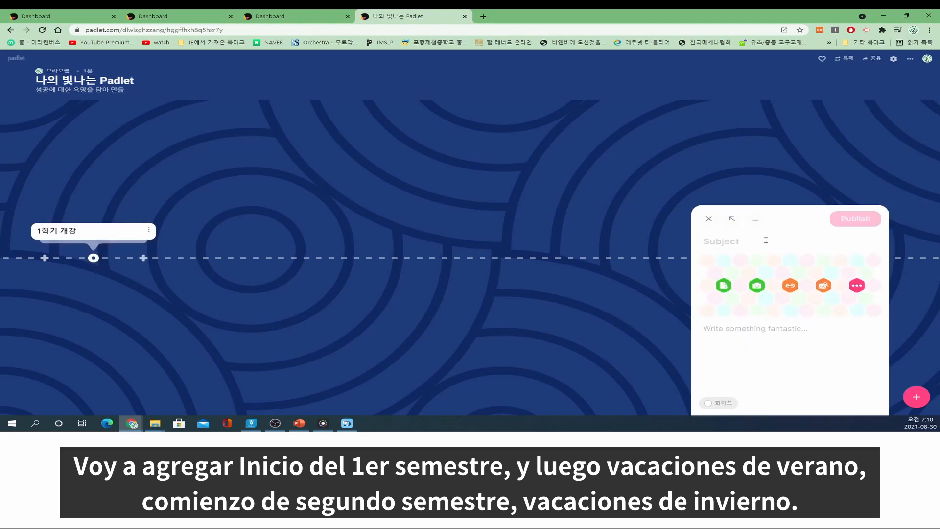
{"action": "type", "text": "여름방학"}
{"action": "left_click", "coordinate": [847, 225]}
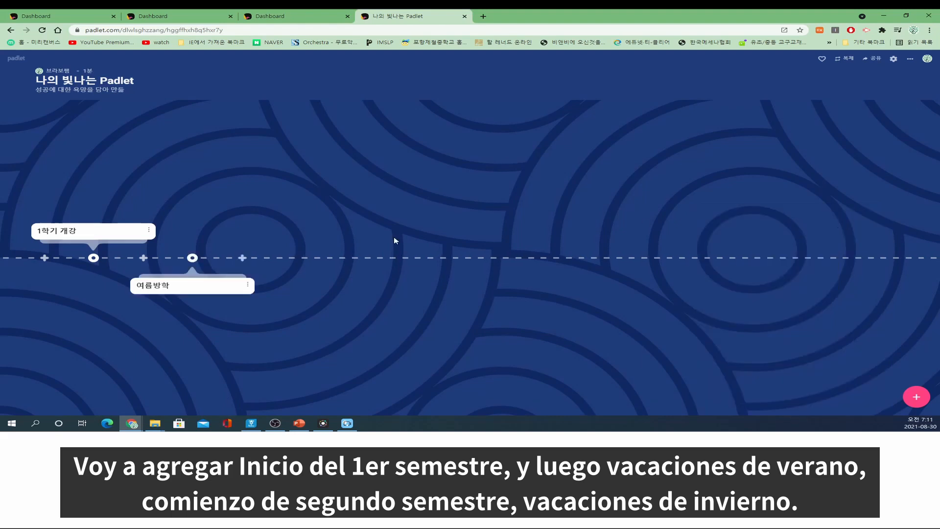
Continue the timeline after 여름방학 with a post titled 2학기 개강 and another titled 겨울방학.
{"action": "left_click", "coordinate": [243, 258]}
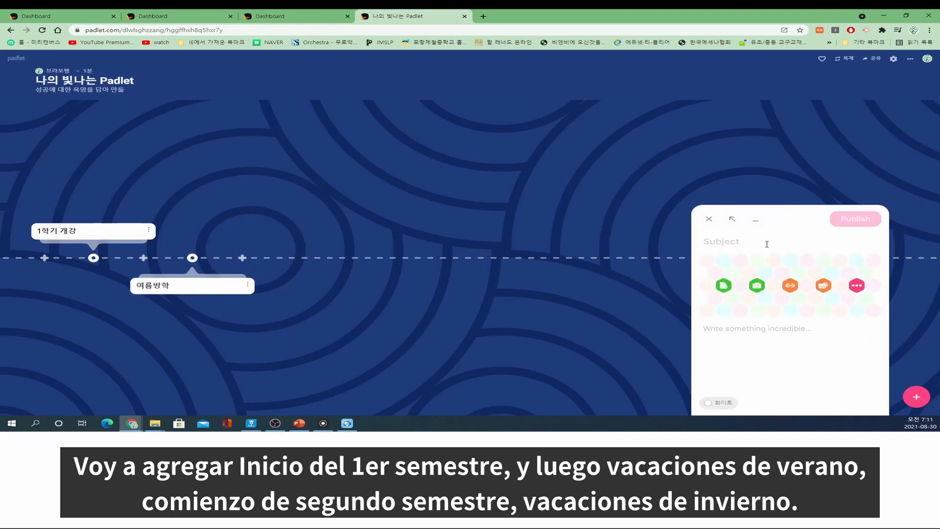
{"action": "type", "text": "2학기 개강"}
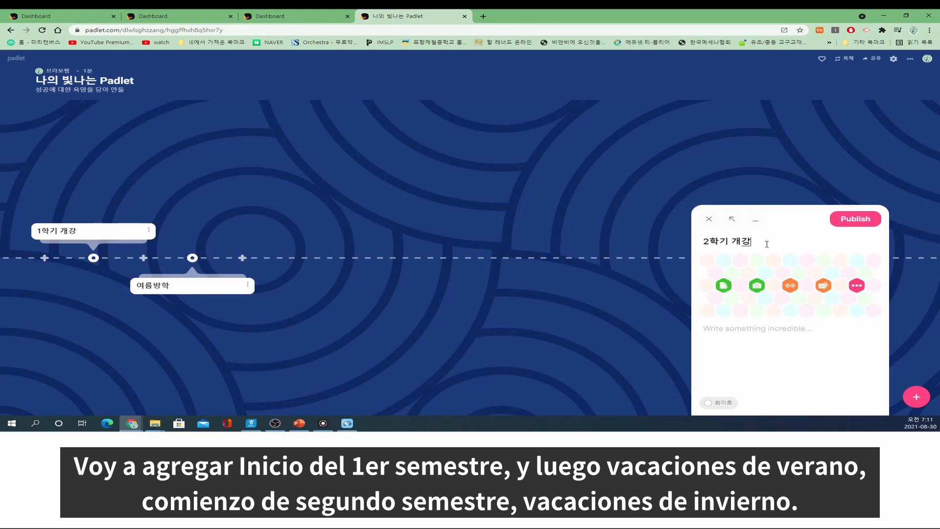
{"action": "left_click", "coordinate": [852, 224]}
{"action": "left_click", "coordinate": [342, 259]}
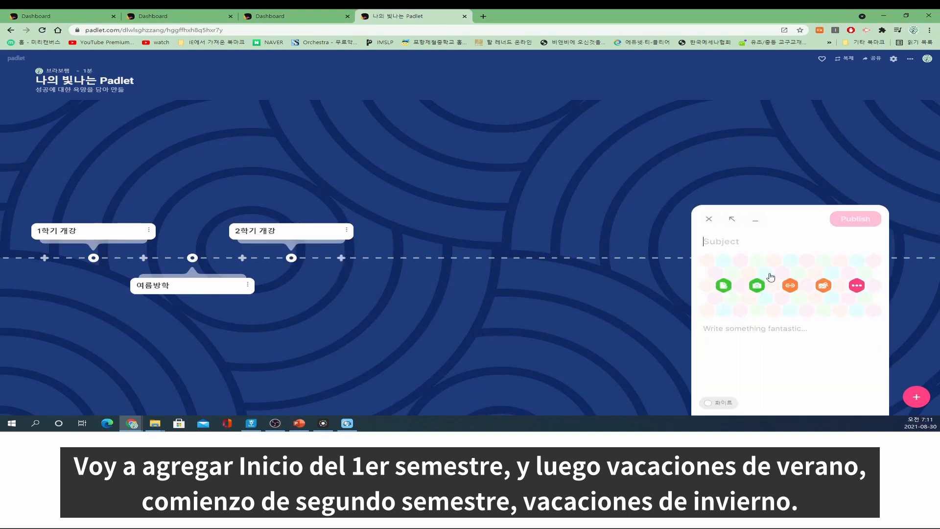
{"action": "type", "text": "겨울방학"}
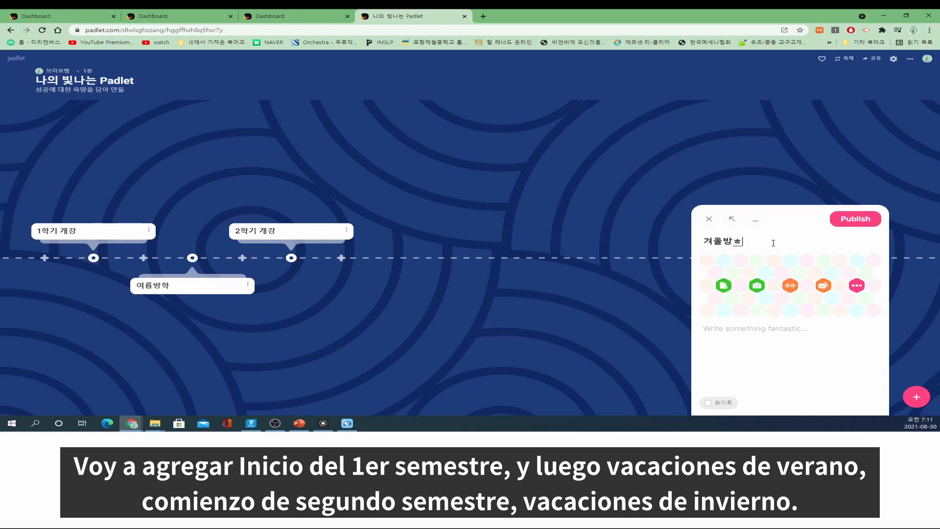
{"action": "left_click", "coordinate": [842, 222]}
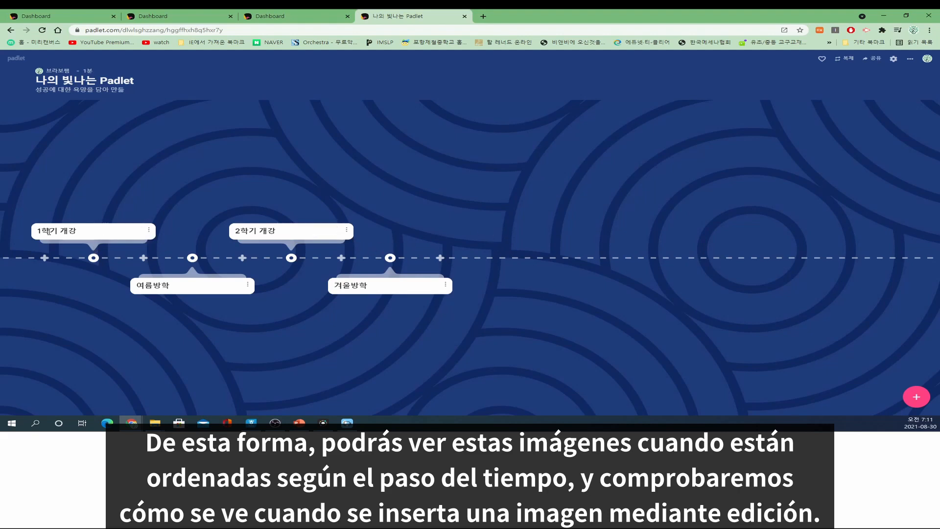
Edit the 1학기 개강 post to attach the Homer Simpson GIF found by searching for happy, and update it.
{"action": "left_click", "coordinate": [150, 231]}
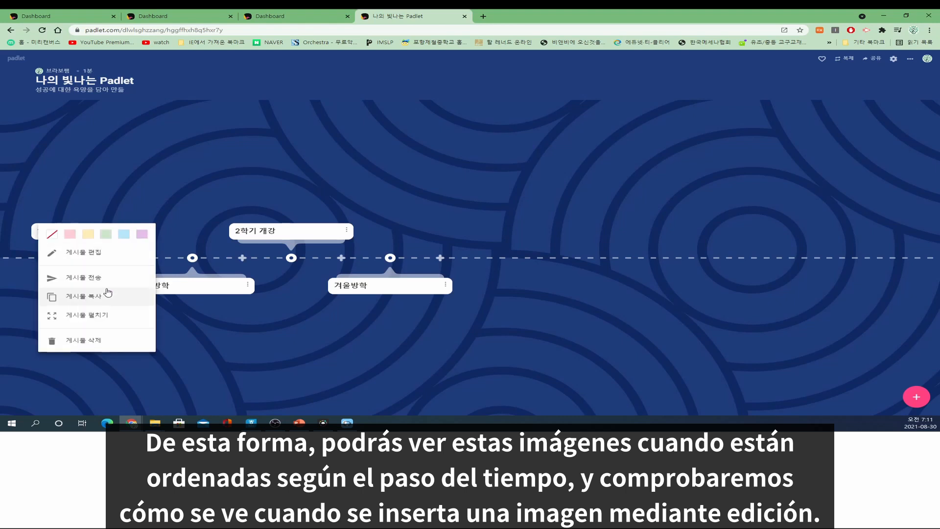
{"action": "left_click", "coordinate": [94, 259]}
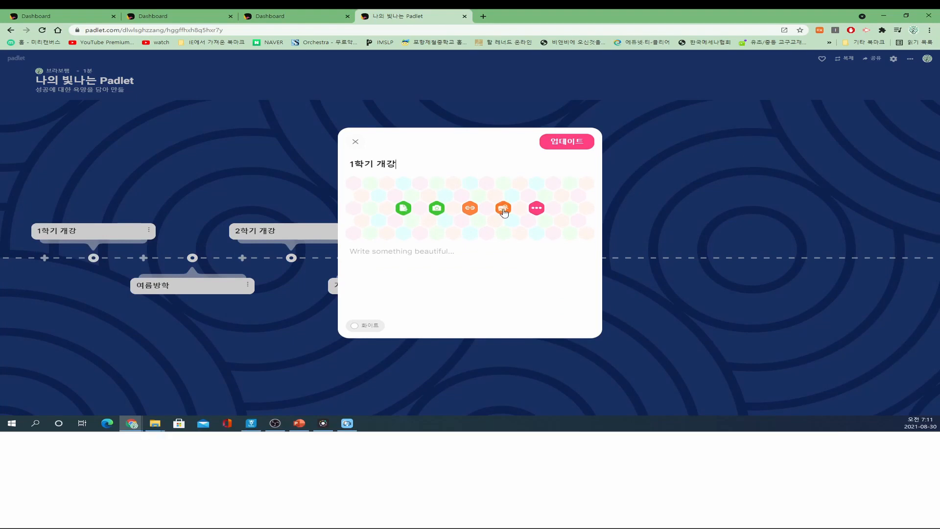
{"action": "left_click", "coordinate": [537, 208]}
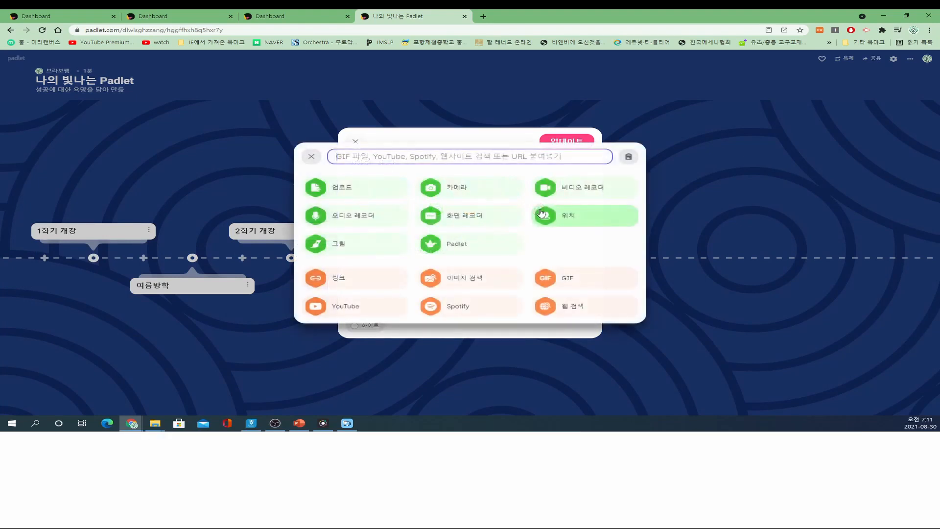
{"action": "left_click", "coordinate": [468, 156]}
{"action": "left_click", "coordinate": [405, 110]}
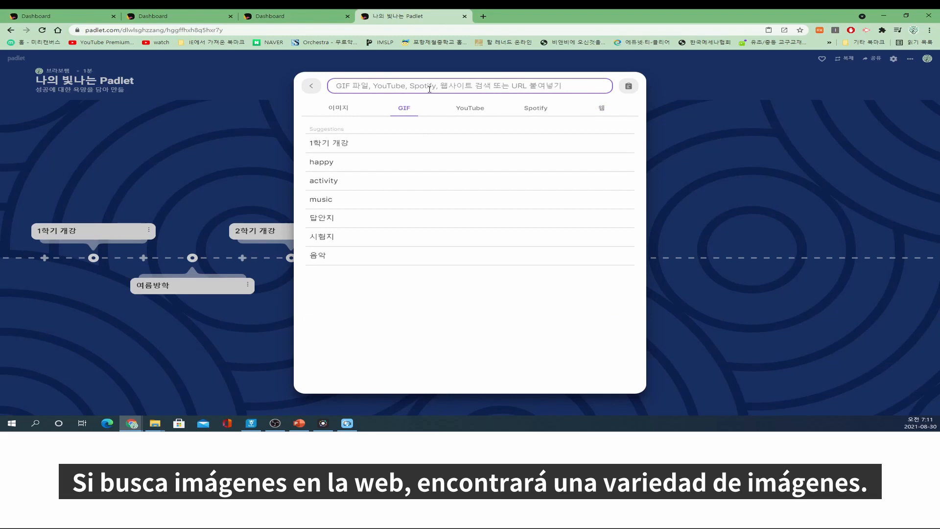
{"action": "type", "text": "ㅗ"}
{"action": "key", "text": "BackSpace"}
{"action": "type", "text": "happy"}
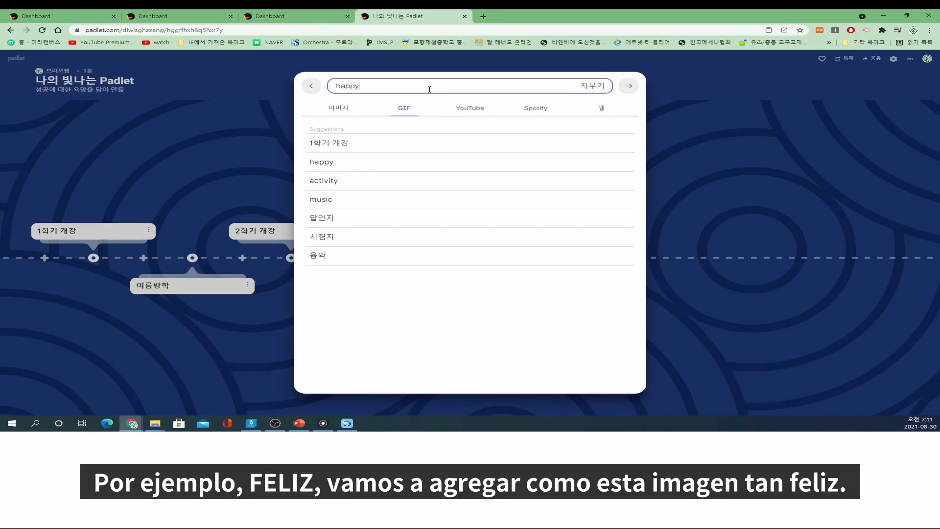
{"action": "left_click", "coordinate": [398, 282]}
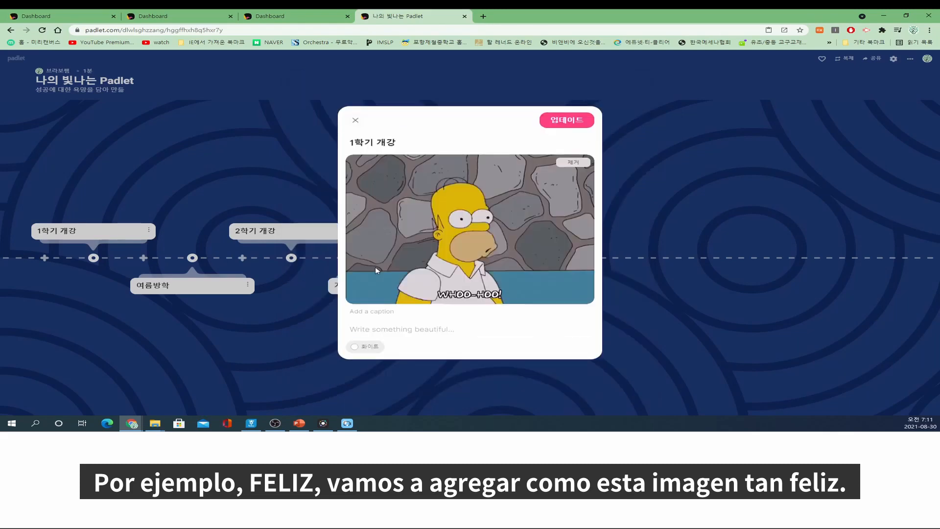
{"action": "left_click", "coordinate": [563, 121]}
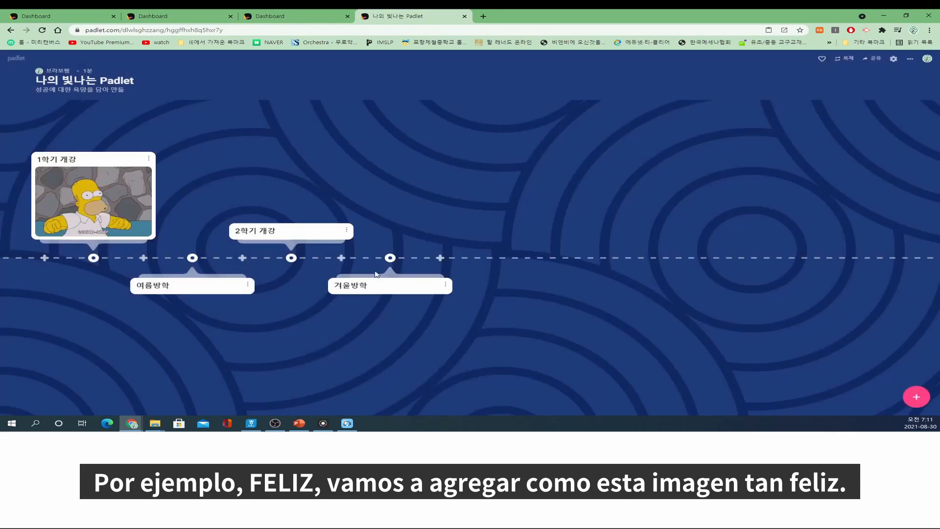
Edit the 2학기 개강 post to attach the Pikachu GIF found by searching for sad, and update it.
{"action": "left_click", "coordinate": [336, 230]}
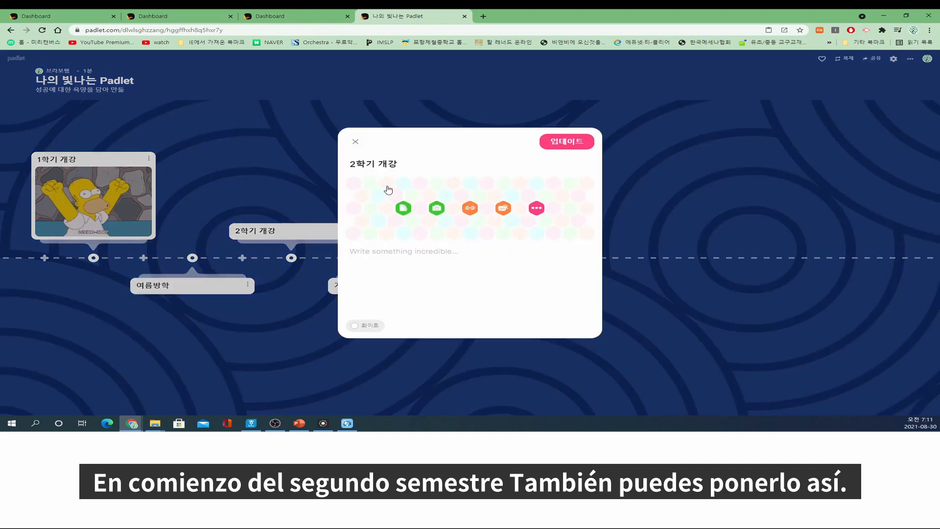
{"action": "left_click", "coordinate": [541, 210]}
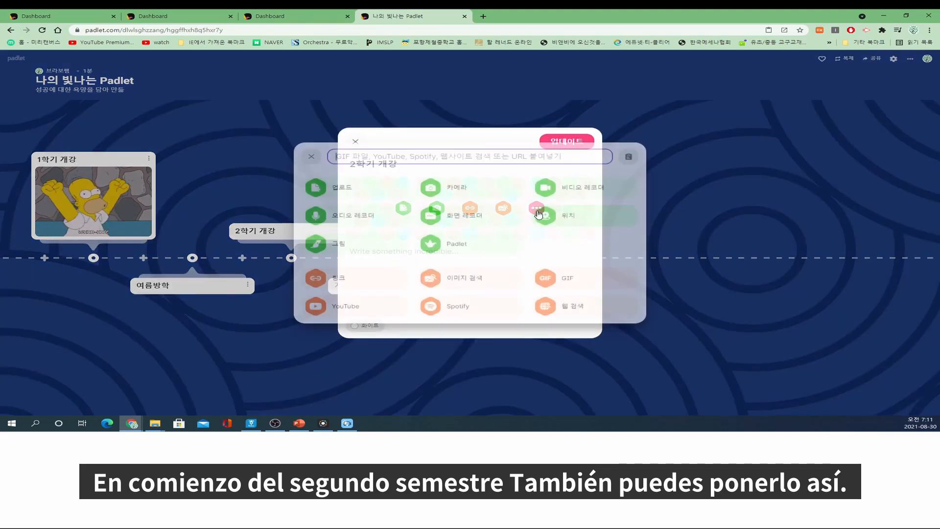
{"action": "left_click", "coordinate": [465, 161]}
{"action": "type", "text": "sad"}
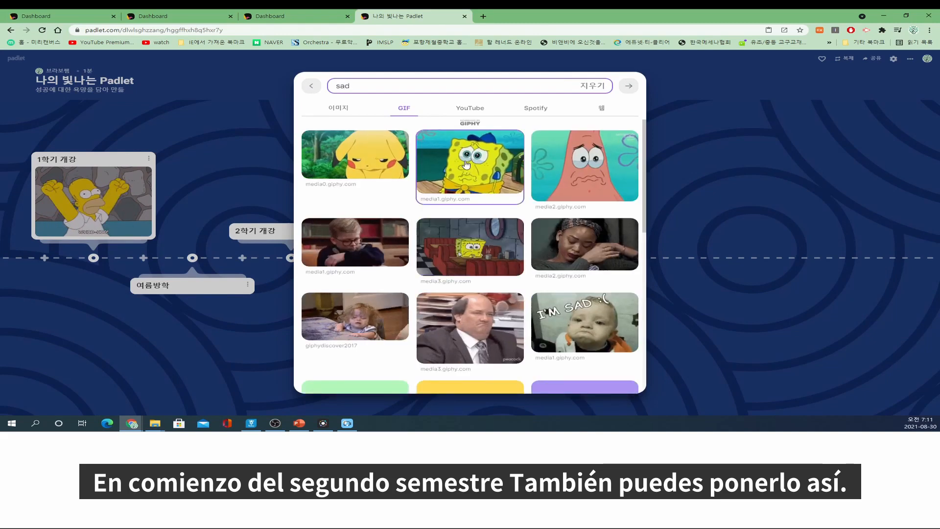
{"action": "left_click", "coordinate": [335, 162]}
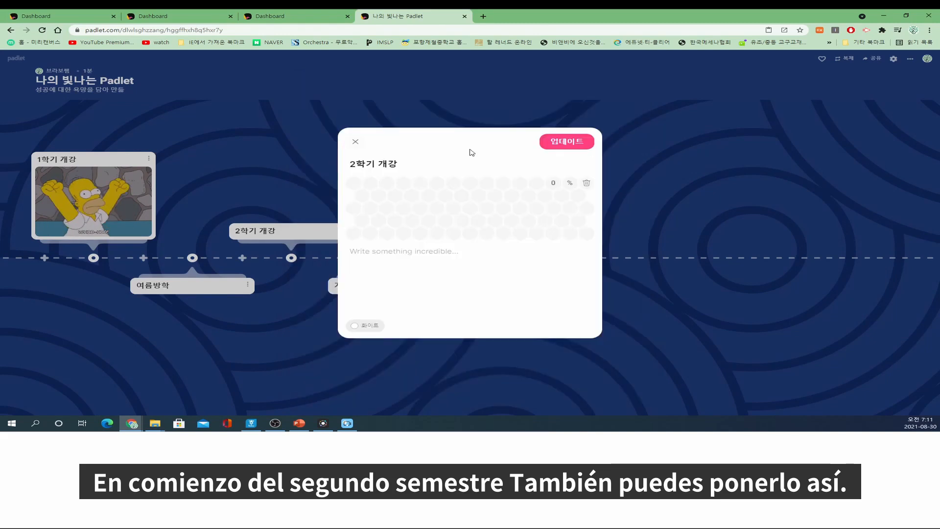
{"action": "left_click", "coordinate": [563, 147]}
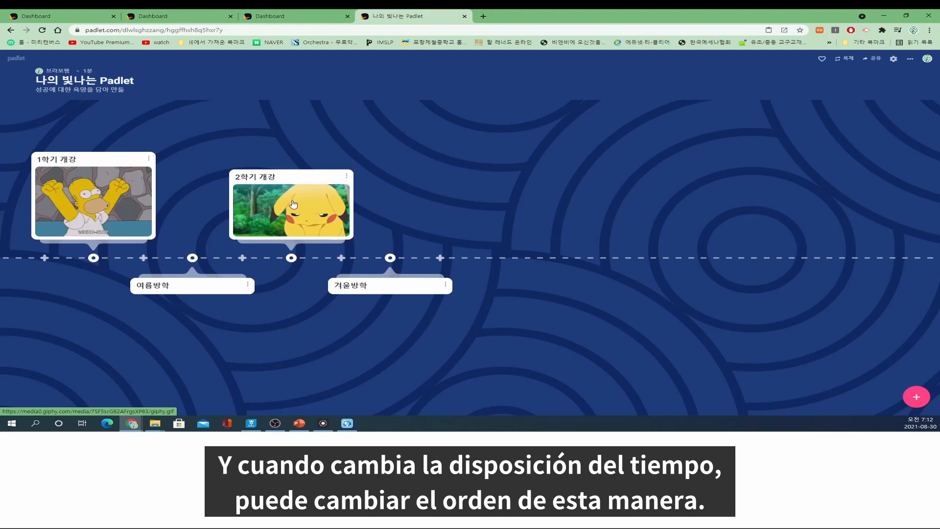
Move the 1학기 개강 post to the end of the timeline, after 겨울방학, and return to the dashboard.
{"action": "left_click_drag", "start_coordinate": [83, 209], "coordinate": [393, 254]}
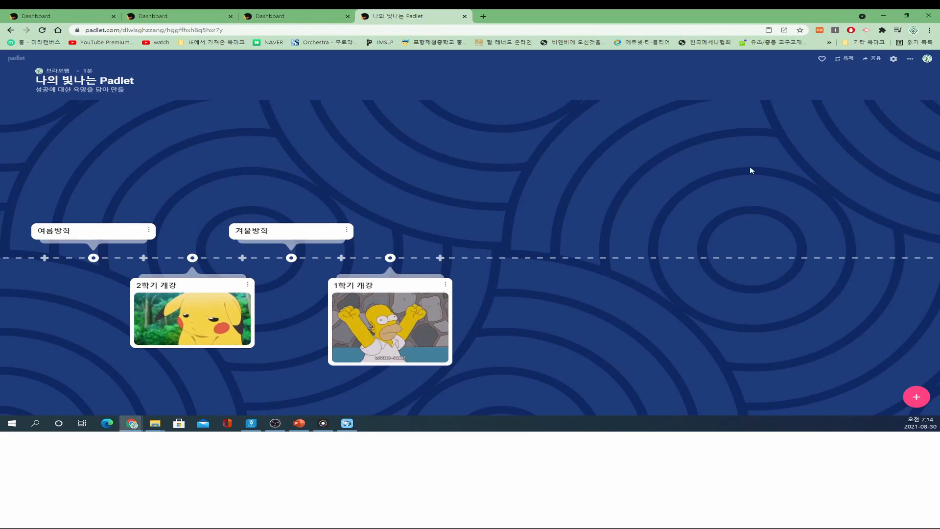
{"action": "left_click", "coordinate": [19, 59]}
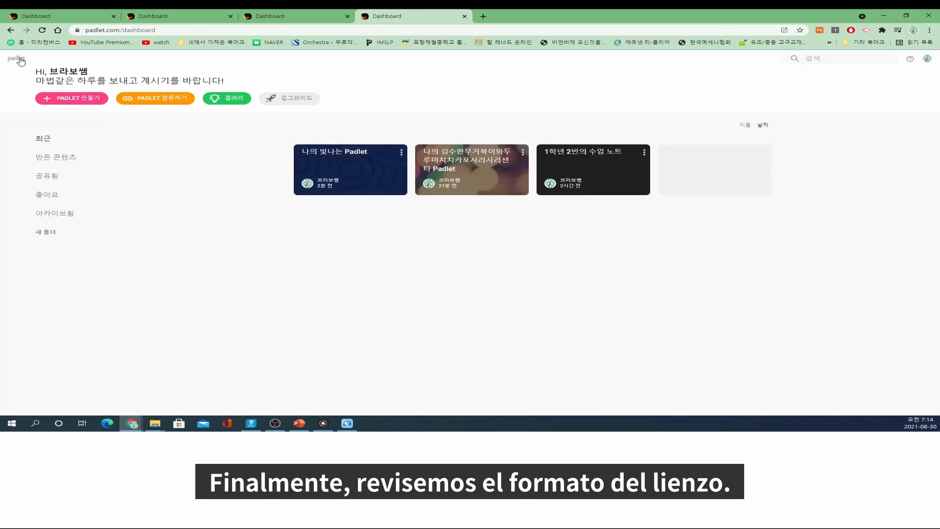
Create a new padlet with the Canvas (캔버스) layout and close its settings.
{"action": "left_click", "coordinate": [77, 100]}
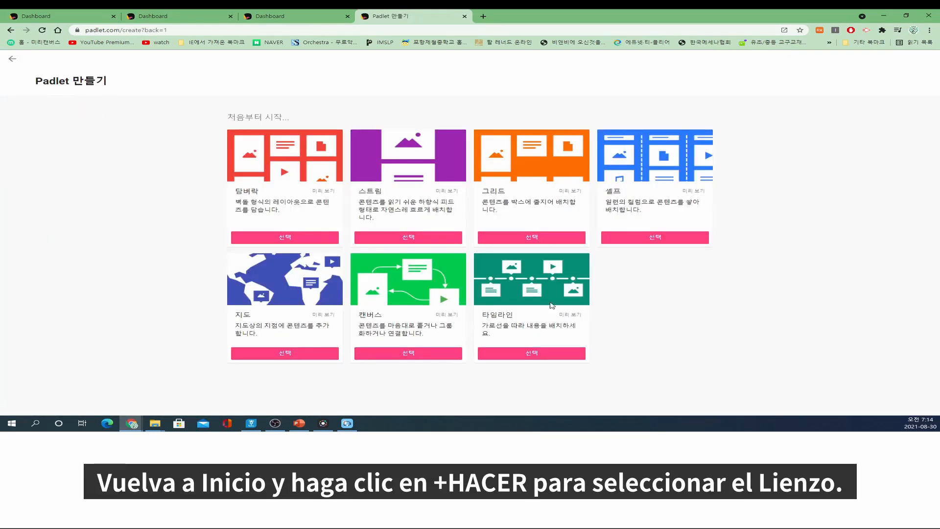
{"action": "left_click", "coordinate": [414, 360]}
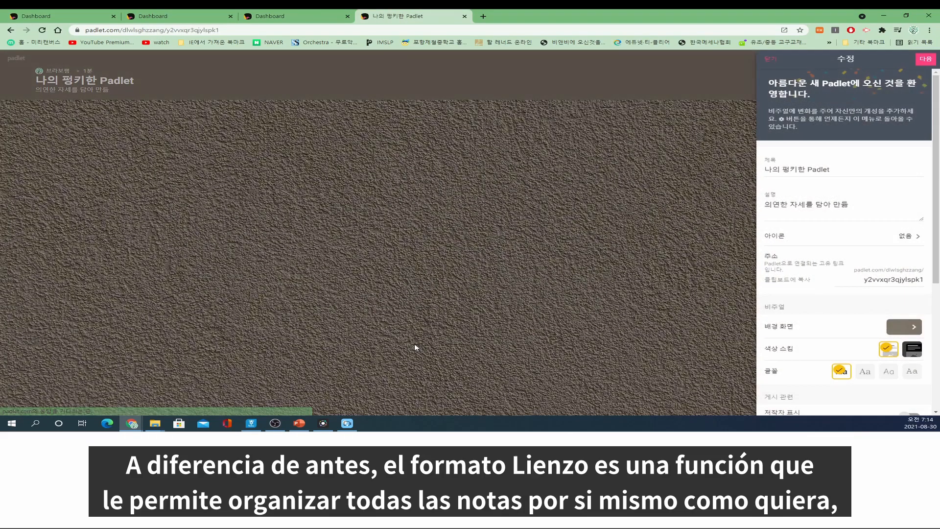
{"action": "left_click", "coordinate": [414, 346]}
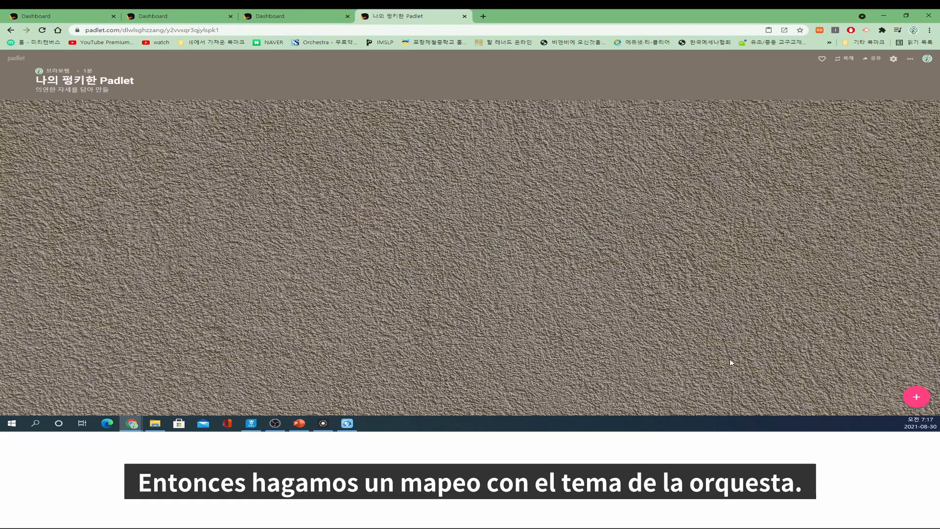
Publish a post titled 오케스트라 with an orchestra GIF found by searching for orchestra, and move it slightly inward on the canvas.
{"action": "left_click", "coordinate": [916, 397]}
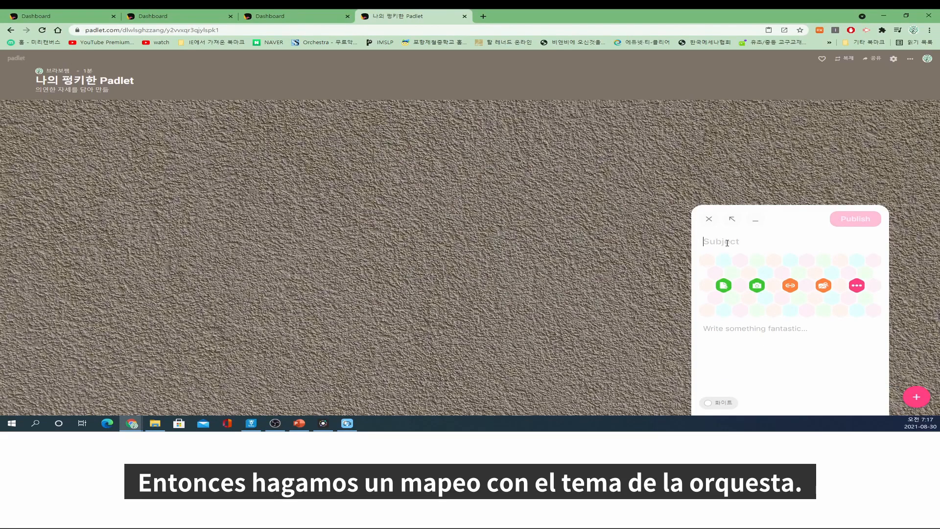
{"action": "type", "text": "오케스트라"}
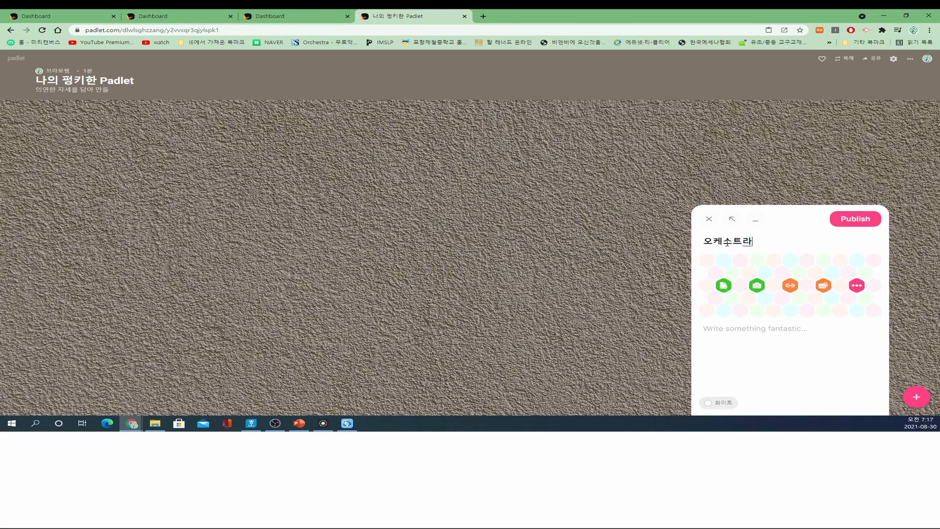
{"action": "left_click", "coordinate": [824, 288]}
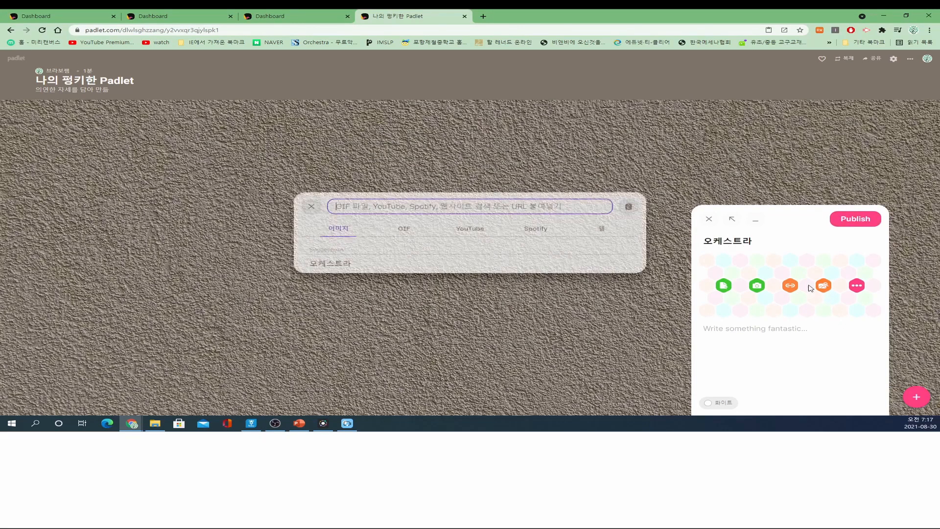
{"action": "left_click", "coordinate": [403, 108]}
{"action": "type", "text": "orchestra"}
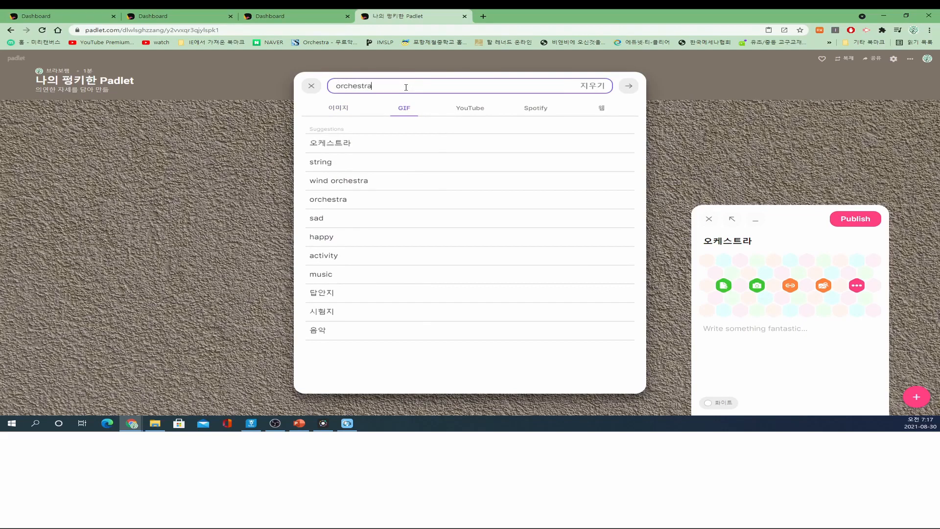
{"action": "key", "text": "Return"}
{"action": "left_click", "coordinate": [589, 322]}
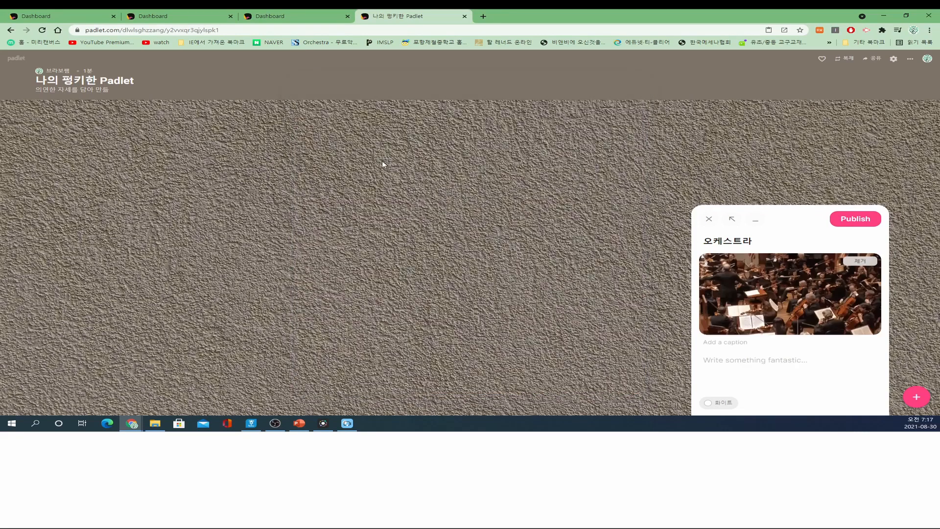
{"action": "left_click", "coordinate": [860, 221]}
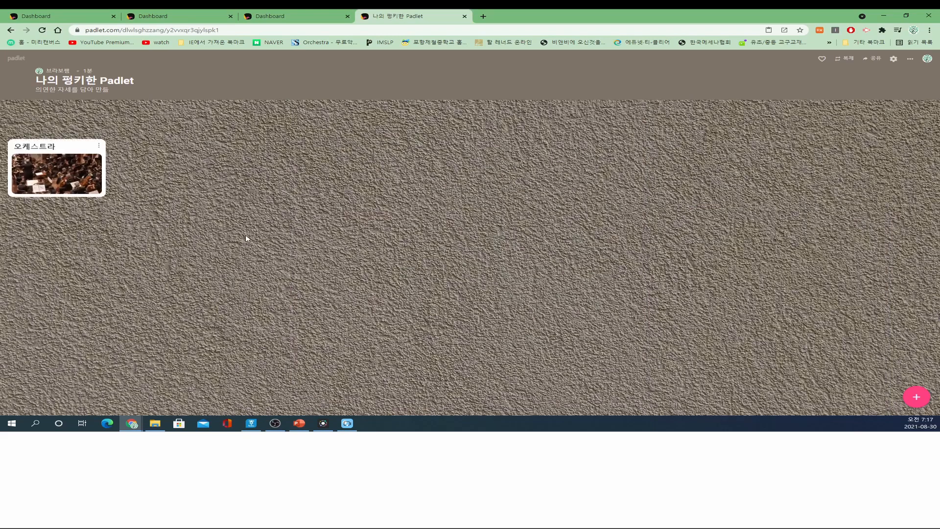
{"action": "left_click_drag", "start_coordinate": [43, 158], "coordinate": [147, 183]}
Publish a post titled 바이올린 with a GIF of a violinist, and place it beside the 오케스트라 post.
{"action": "left_click", "coordinate": [916, 397]}
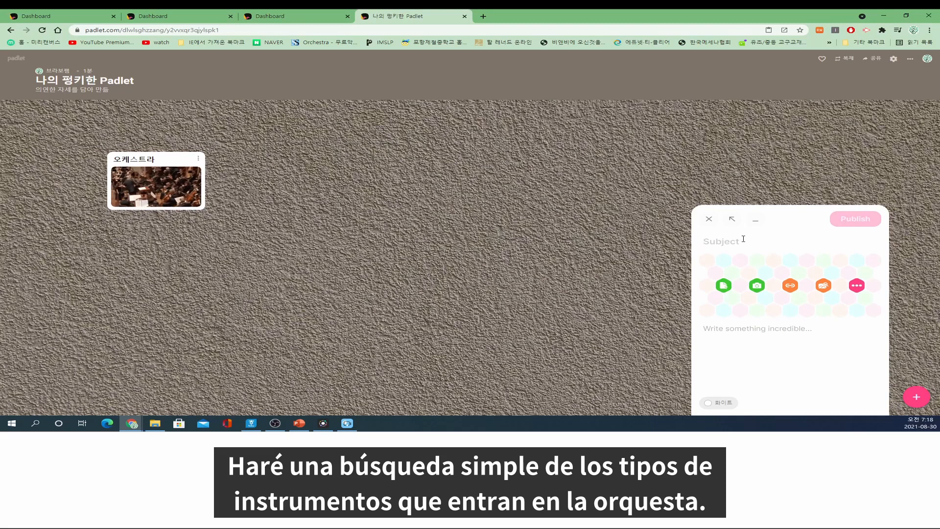
{"action": "left_click", "coordinate": [823, 285]}
{"action": "type", "text": "바"}
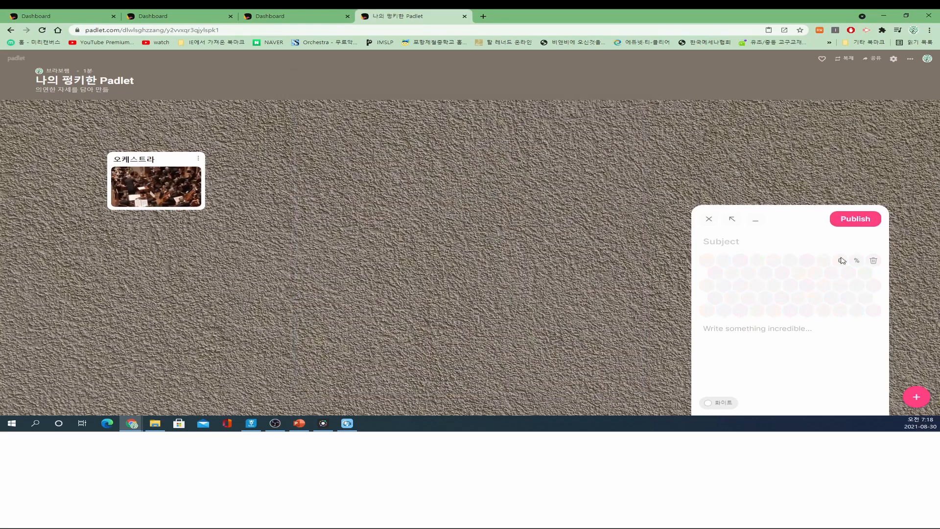
{"action": "left_click", "coordinate": [788, 240]}
{"action": "type", "text": "바이올린"}
{"action": "key", "text": "Tab"}
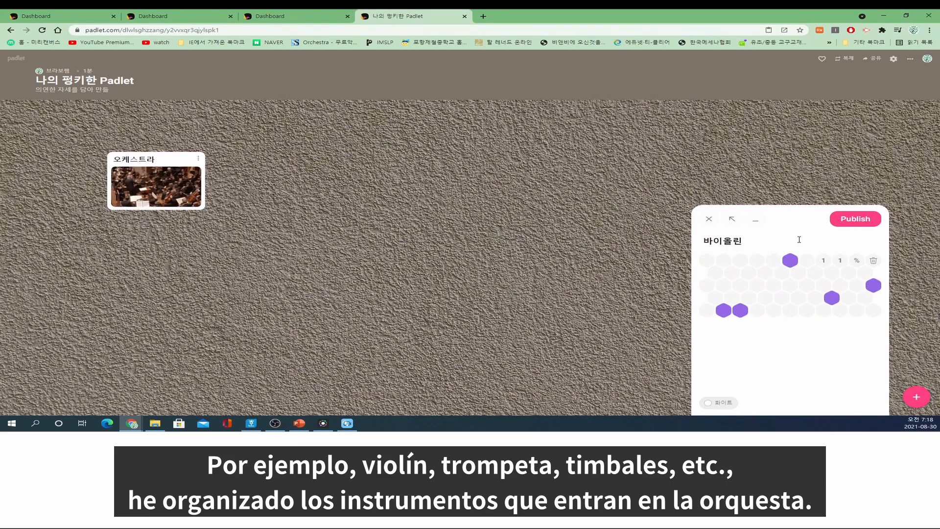
{"action": "left_click", "coordinate": [856, 221]}
{"action": "left_click_drag", "start_coordinate": [59, 272], "coordinate": [284, 179]}
Add a post titled 트럼펫 with a black-and-white trumpet player GIF found by searching for trumpet.
{"action": "left_click", "coordinate": [907, 401]}
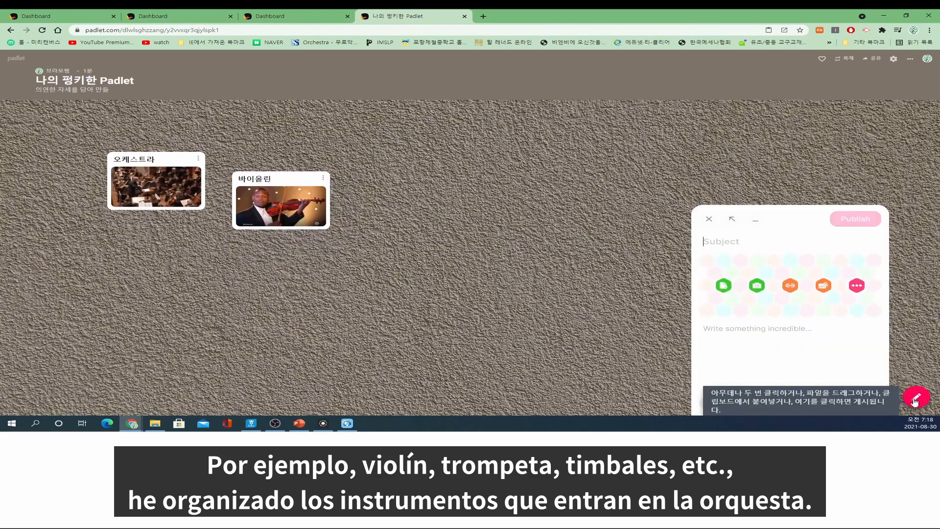
{"action": "left_click", "coordinate": [824, 285]}
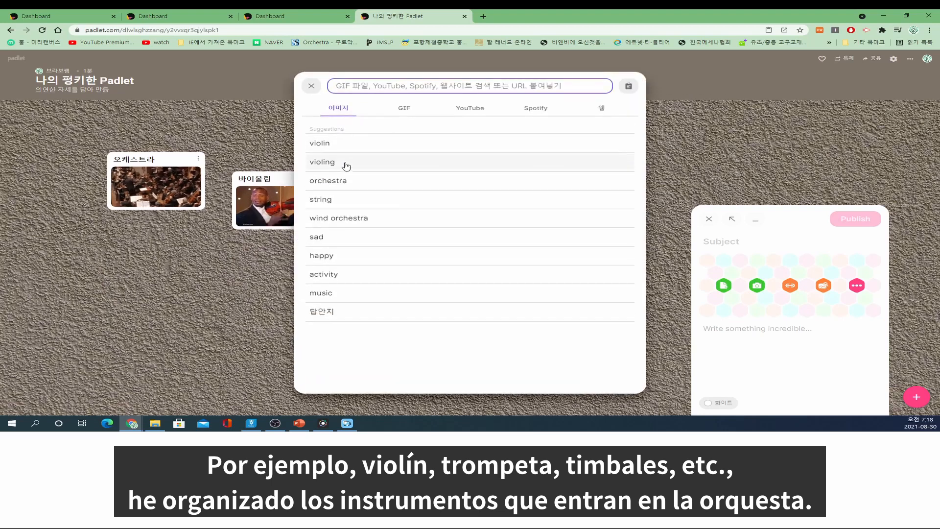
{"action": "left_click", "coordinate": [402, 108]}
{"action": "left_click", "coordinate": [421, 85]}
{"action": "type", "text": "ㅅ"}
{"action": "key", "text": "BackSpace"}
{"action": "type", "text": "trumpet"}
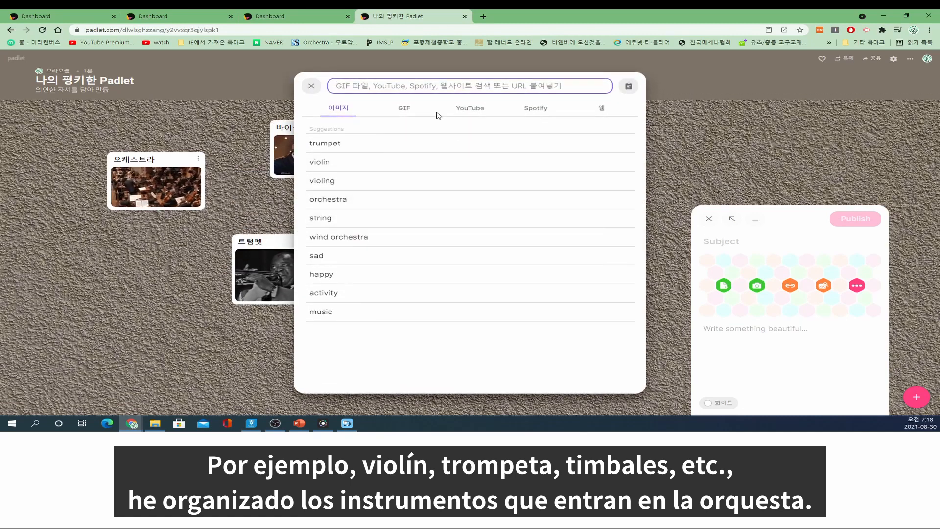
Add a post titled 팀파니 with the Spaceballs drummer GIF found by searching for timpani, and place it beside the other instrument posts.
{"action": "type", "text": "timpani"}
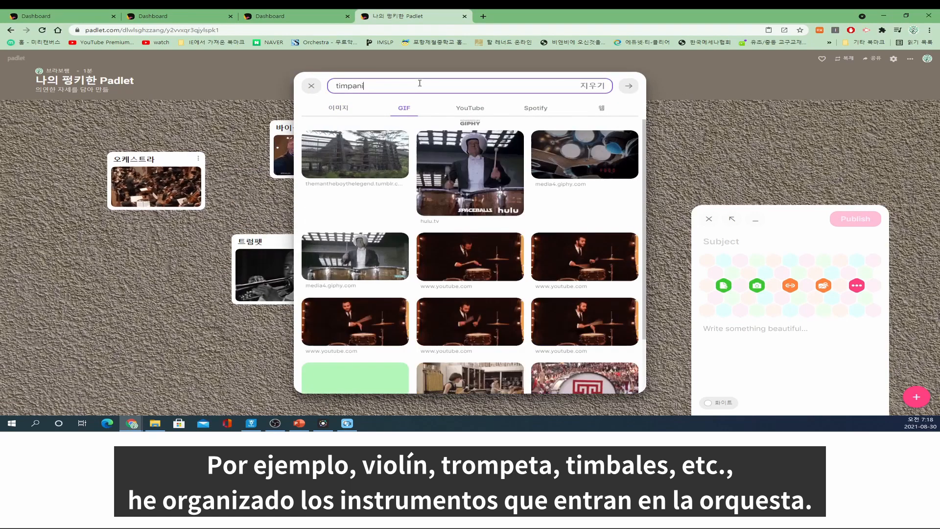
{"action": "left_click", "coordinate": [441, 195]}
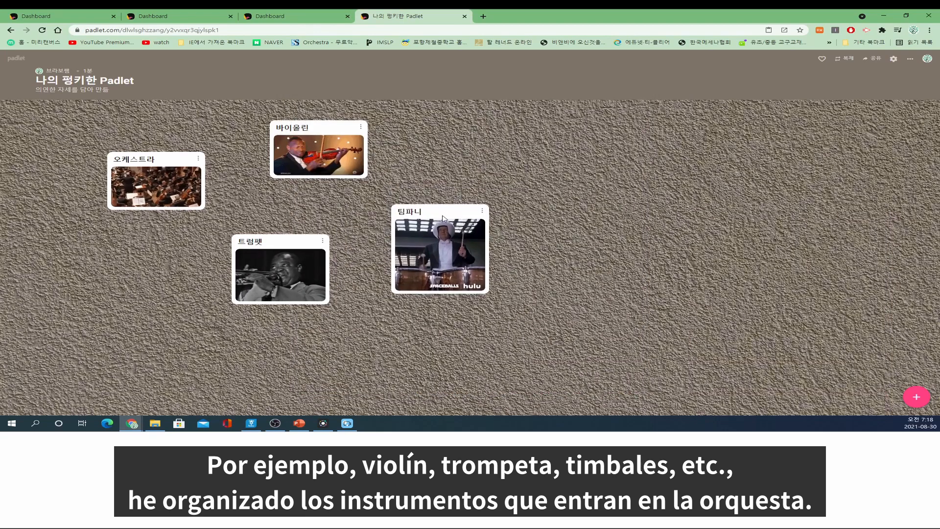
{"action": "mouse_move", "coordinate": [420, 217]}
{"action": "left_mouse_down"}
{"action": "mouse_move", "coordinate": [440, 204]}
{"action": "mouse_move", "coordinate": [431, 205]}
{"action": "left_mouse_up"}
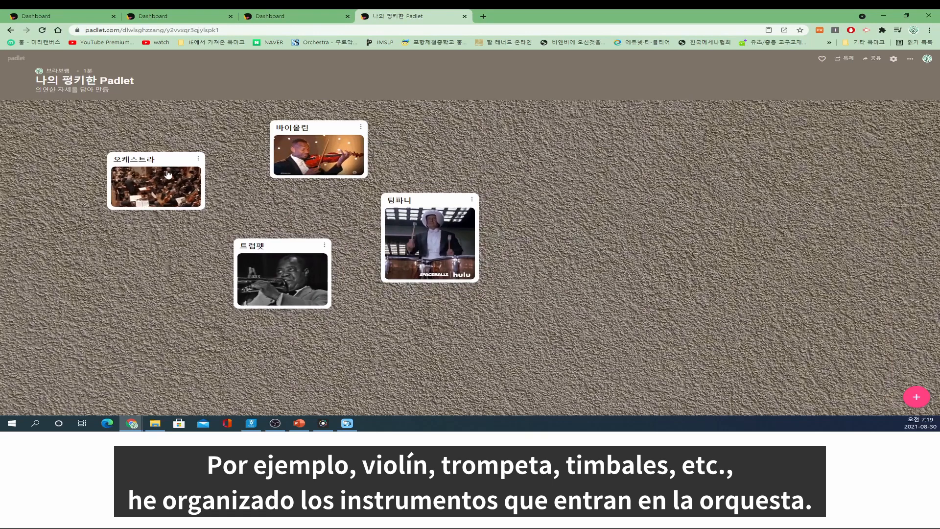
Move the 오케스트라 post a little away from the instruments and connect it to the 바이올린 post without a label.
{"action": "left_click_drag", "start_coordinate": [168, 174], "coordinate": [147, 151]}
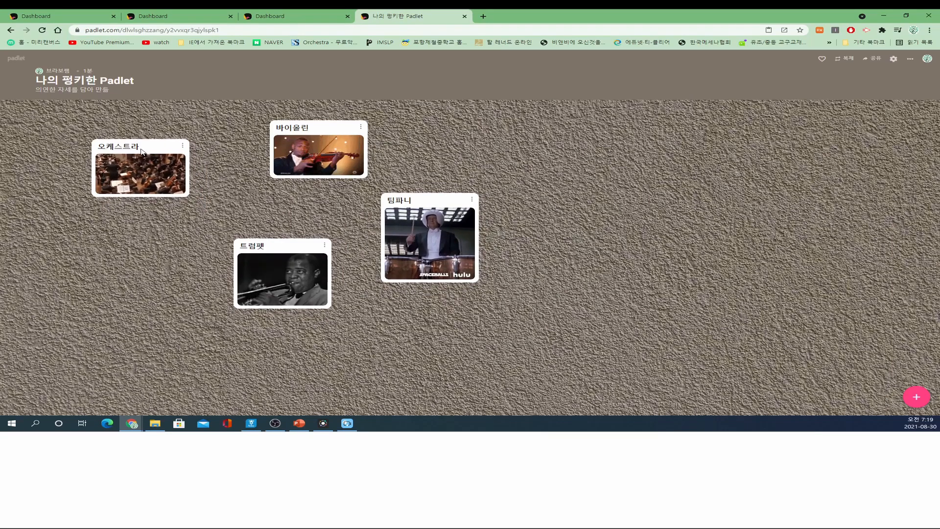
{"action": "left_click", "coordinate": [183, 147]}
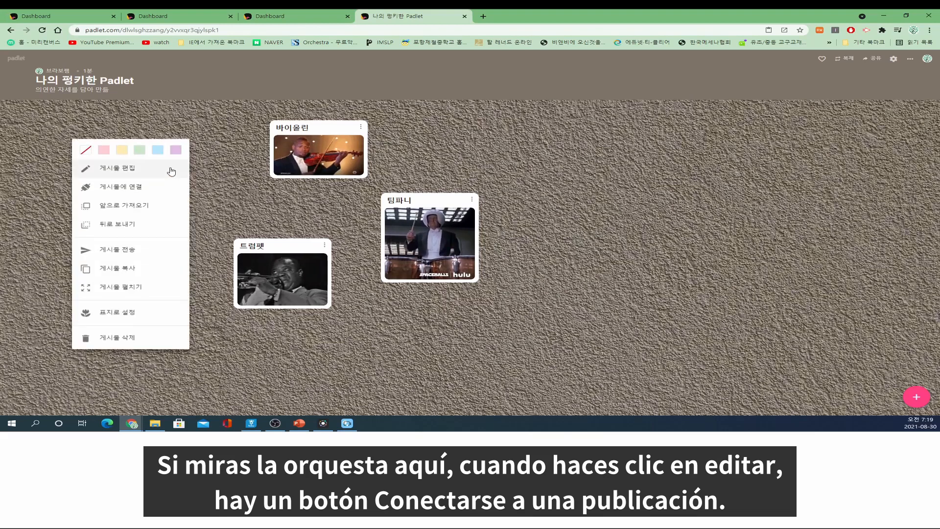
{"action": "left_click", "coordinate": [148, 191]}
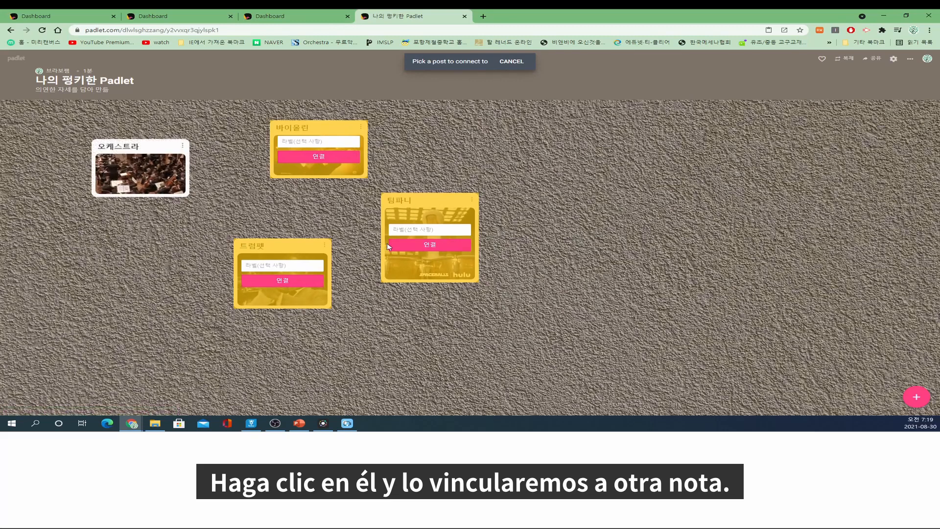
{"action": "left_click", "coordinate": [316, 160]}
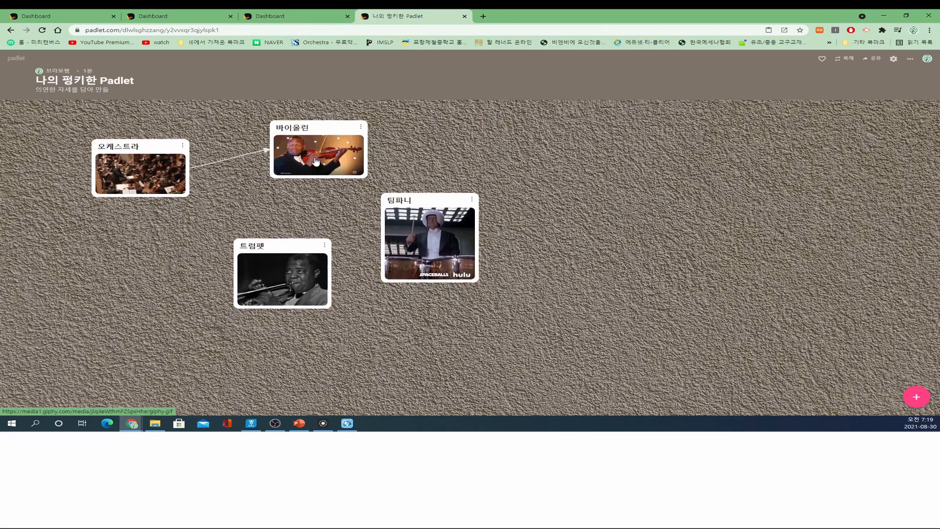
Connect the 오케스트라 post to the 트럼펫 and 팀파니 posts without labels.
{"action": "left_click", "coordinate": [183, 146]}
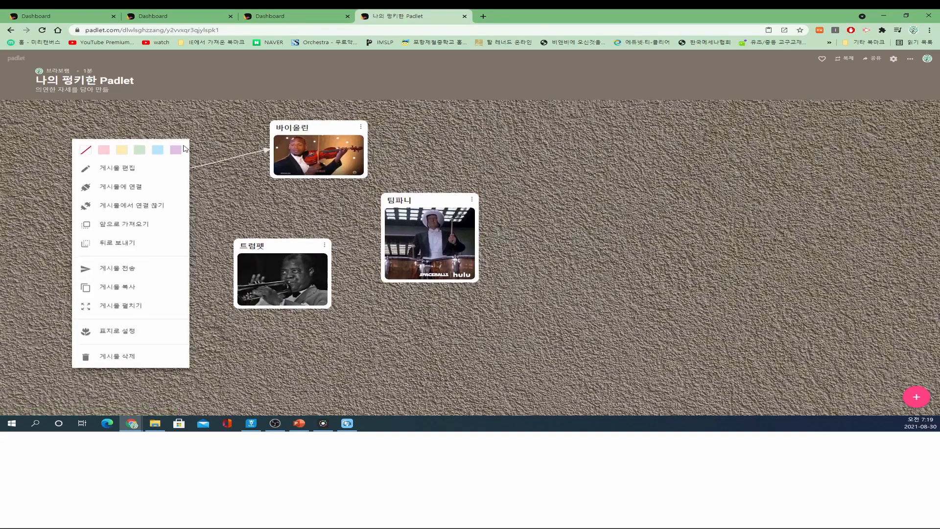
{"action": "left_click", "coordinate": [160, 190]}
{"action": "left_click", "coordinate": [297, 280]}
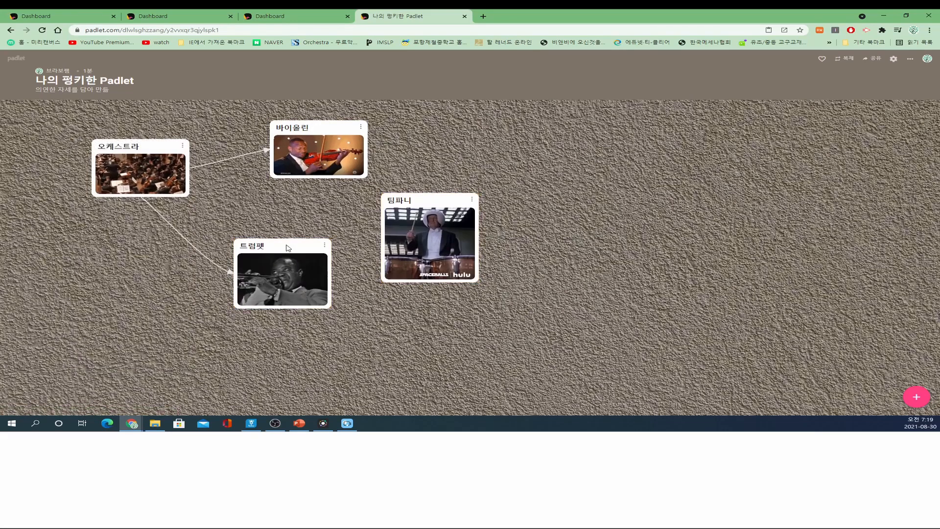
{"action": "left_click", "coordinate": [182, 146]}
{"action": "left_click", "coordinate": [175, 190]}
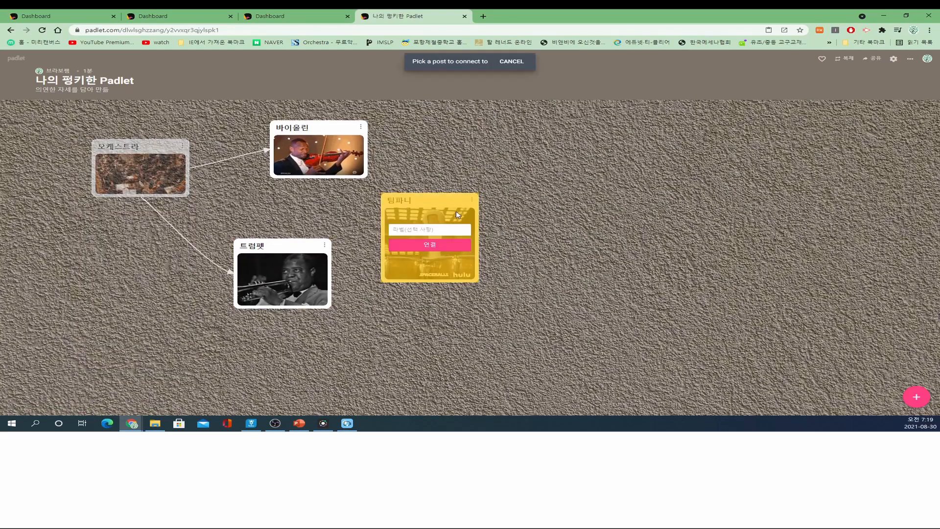
{"action": "left_click", "coordinate": [430, 243]}
Rearrange the connected posts so 바이올린, 팀파니 and 트럼펫 fan out from 오케스트라, with 팀파니 between the other two instruments.
{"action": "left_click_drag", "start_coordinate": [143, 151], "coordinate": [86, 141]}
{"action": "left_click_drag", "start_coordinate": [282, 263], "coordinate": [250, 310]}
{"action": "left_click_drag", "start_coordinate": [315, 128], "coordinate": [243, 114]}
{"action": "left_click_drag", "start_coordinate": [458, 201], "coordinate": [308, 190]}
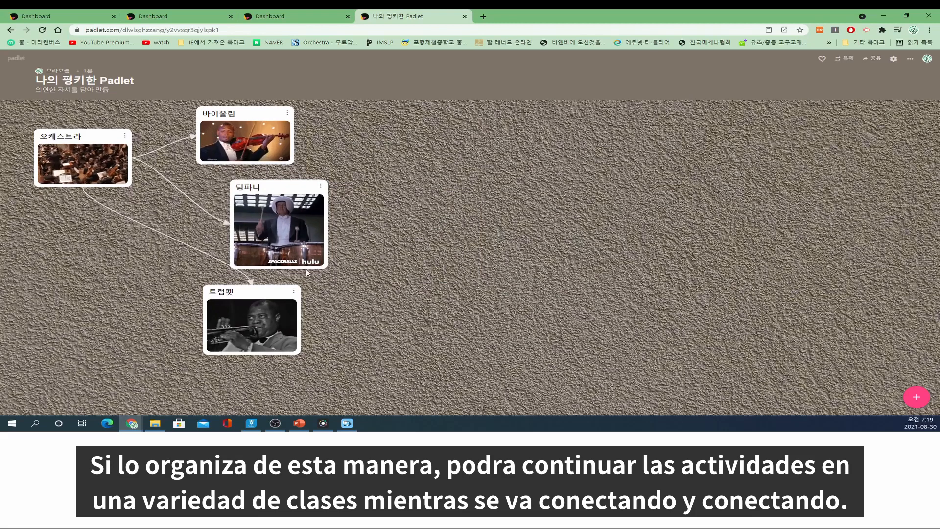
{"action": "left_click_drag", "start_coordinate": [232, 295], "coordinate": [167, 317]}
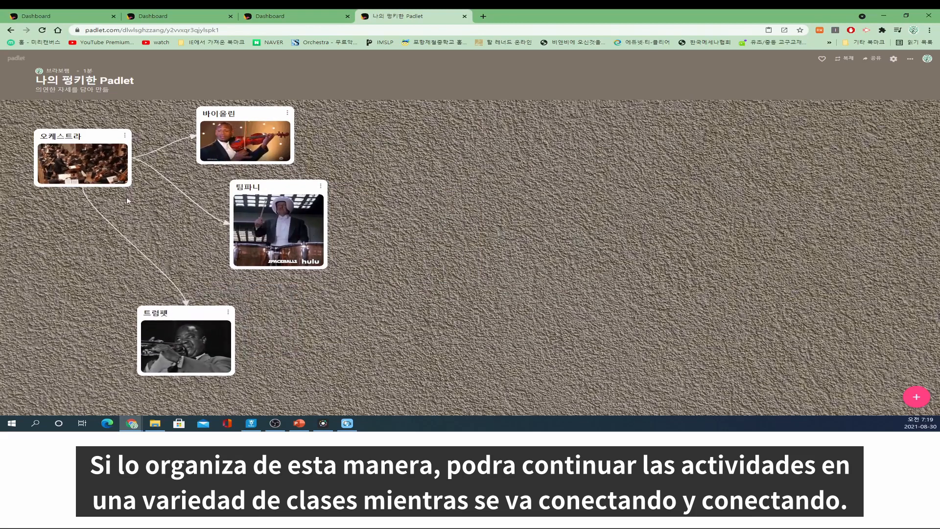